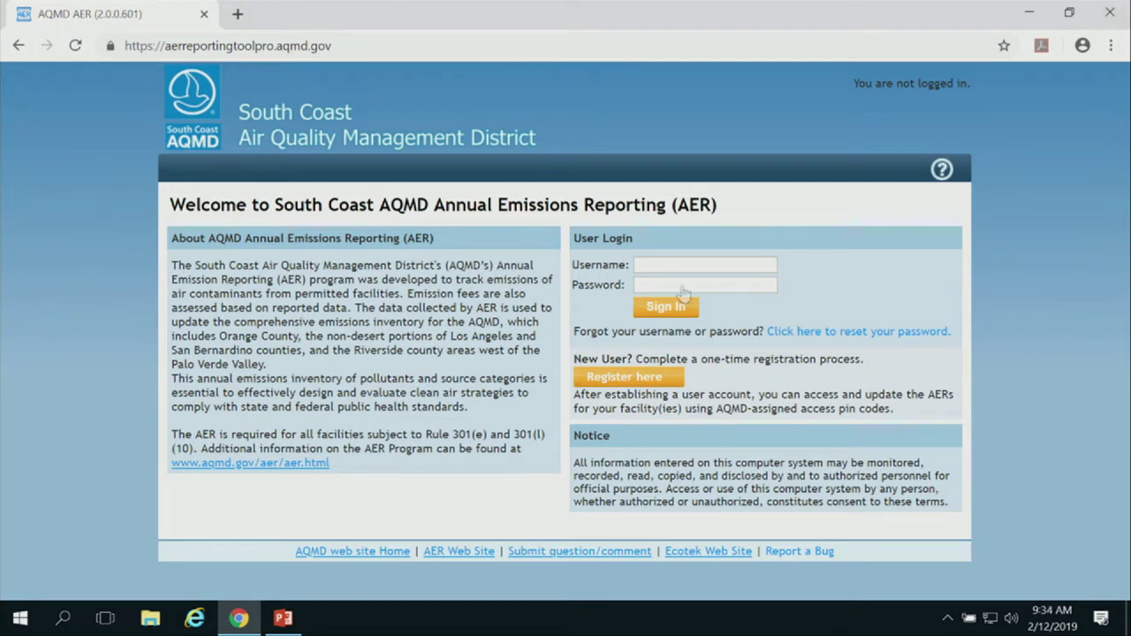
- Sign in to AER with the saved username suggestion and the account password
click(707, 263)
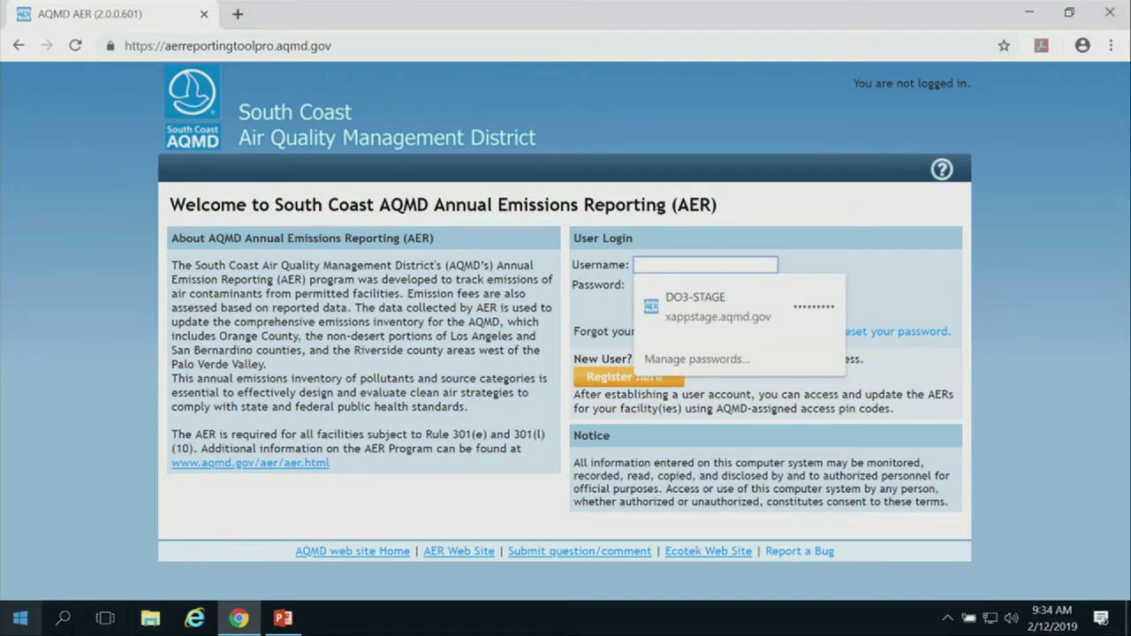
text(tes)
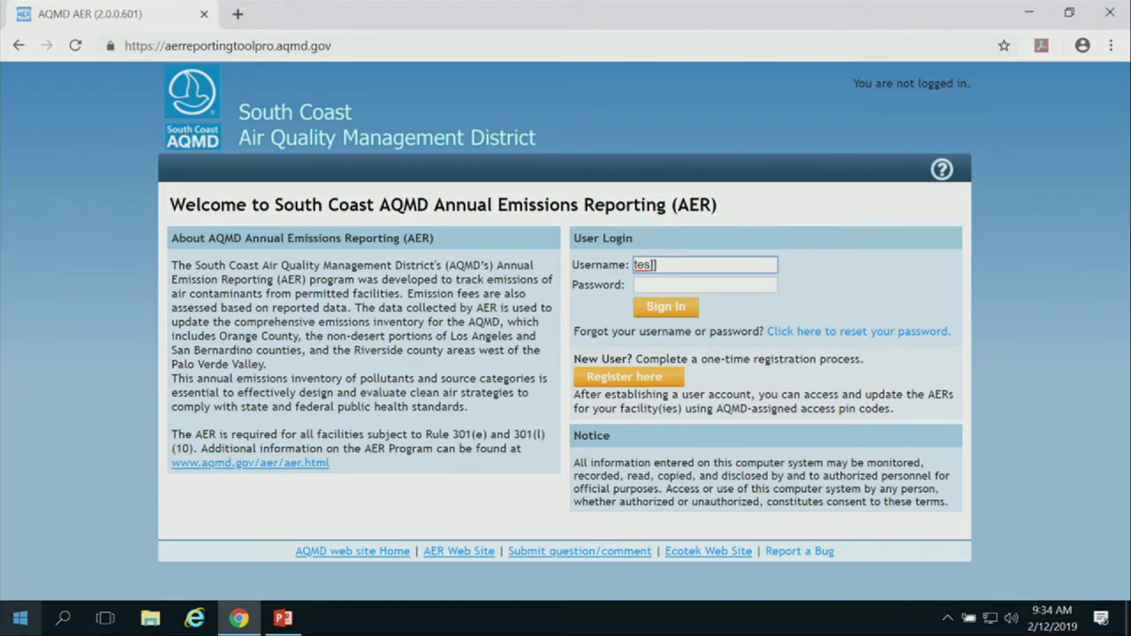
text(t)
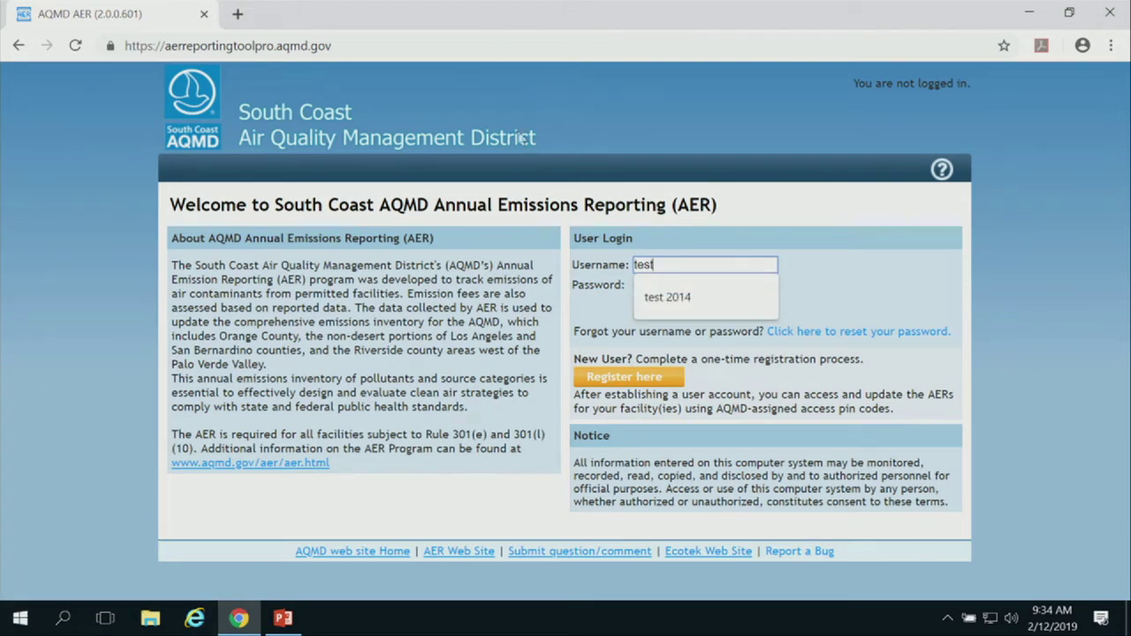
click(672, 303)
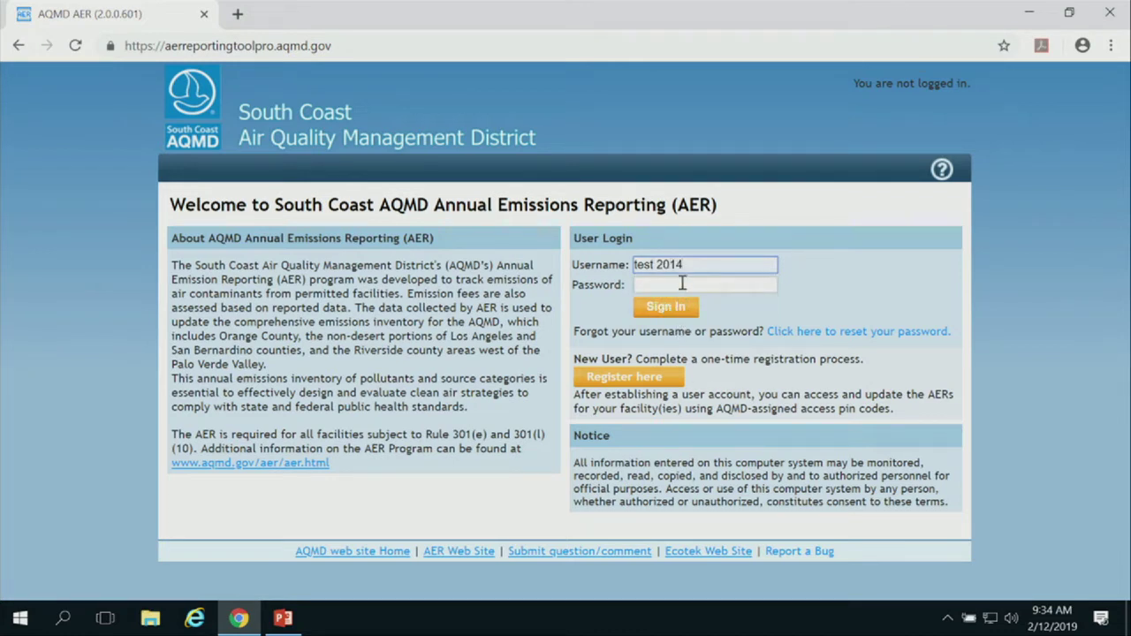
click(682, 284)
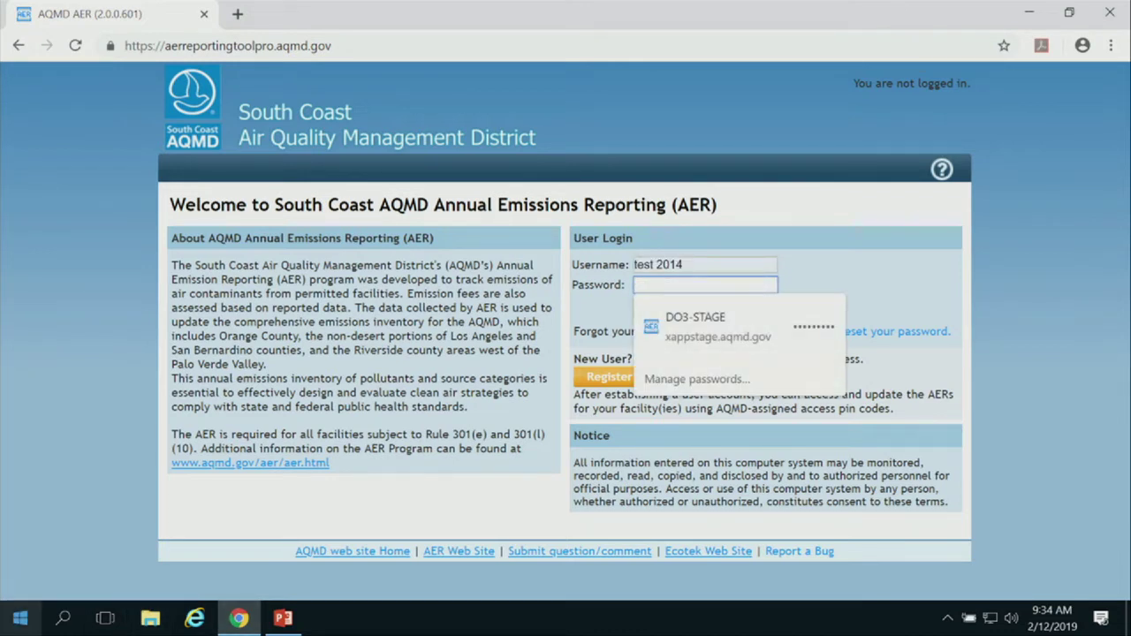
text(••••••)
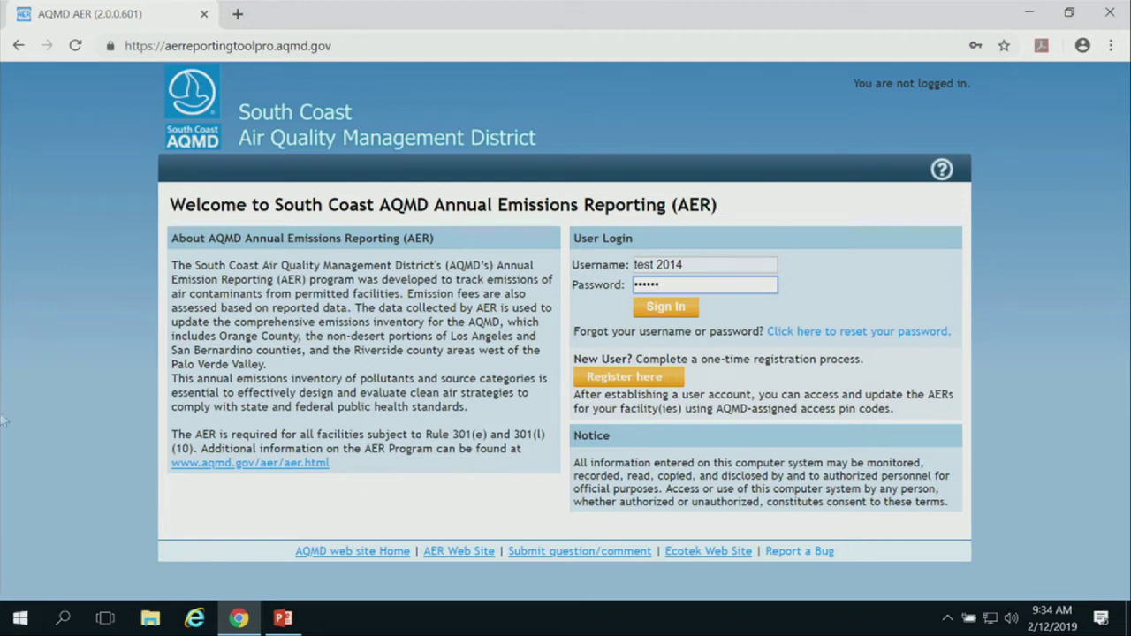
click(683, 309)
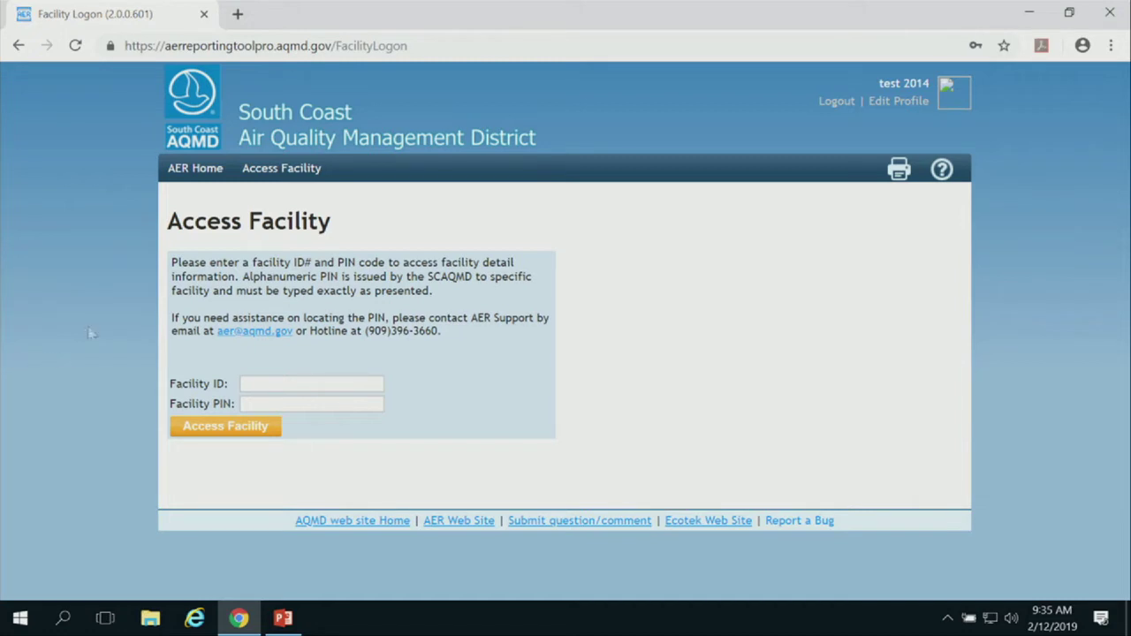
- Access facility 999125 by entering its facility ID and the facility PIN
click(292, 384)
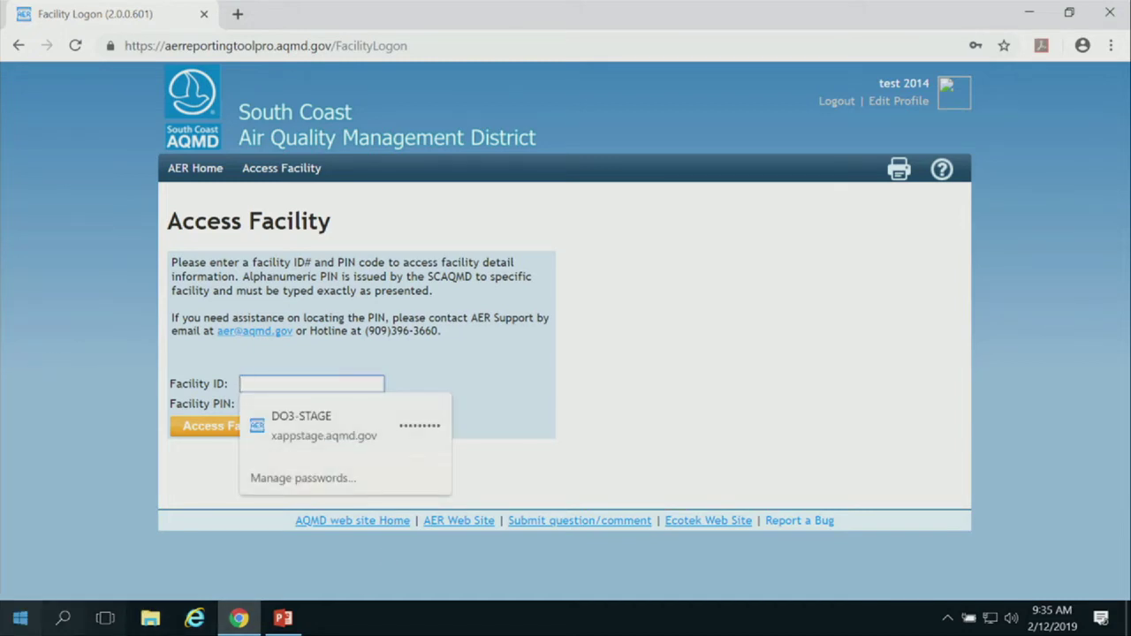
text(99)
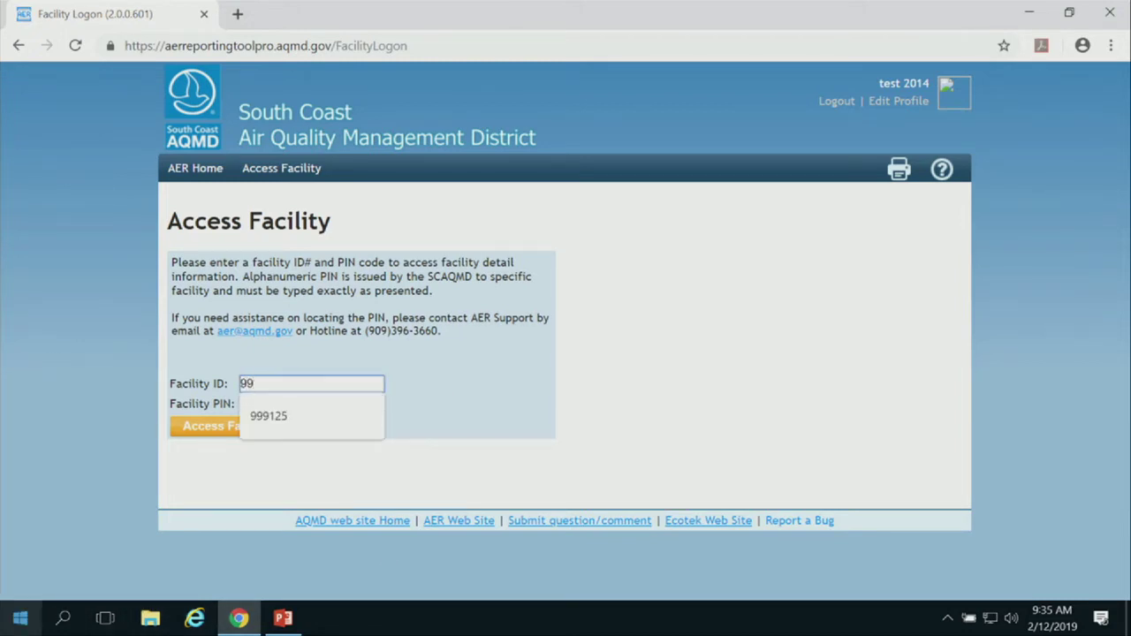
text(9125)
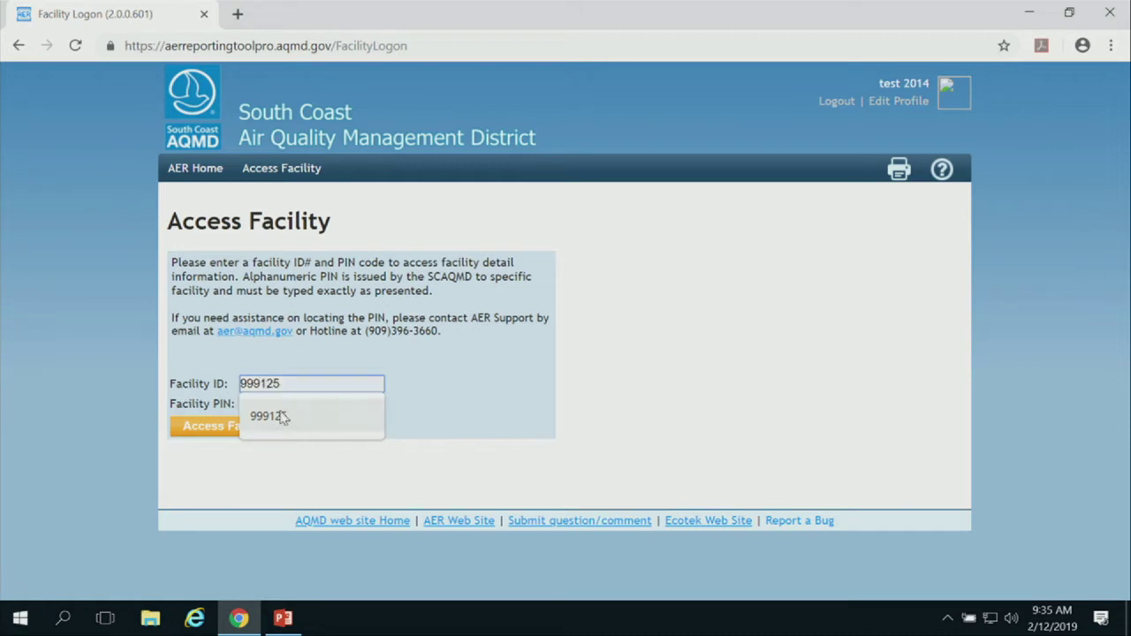
click(281, 417)
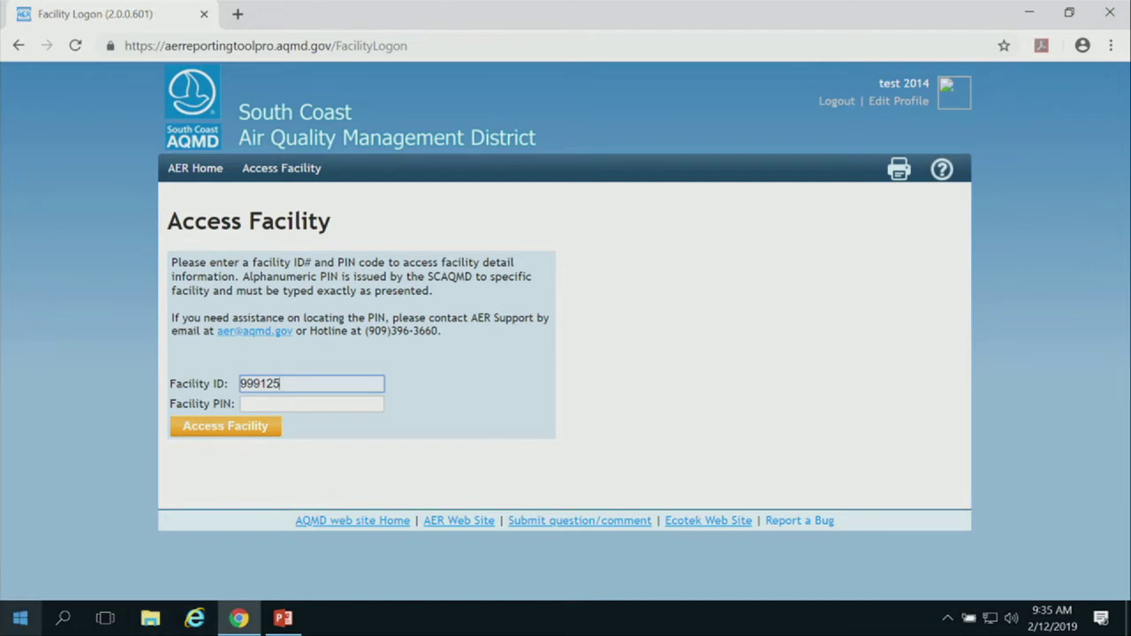
key(Tab)
text(**)
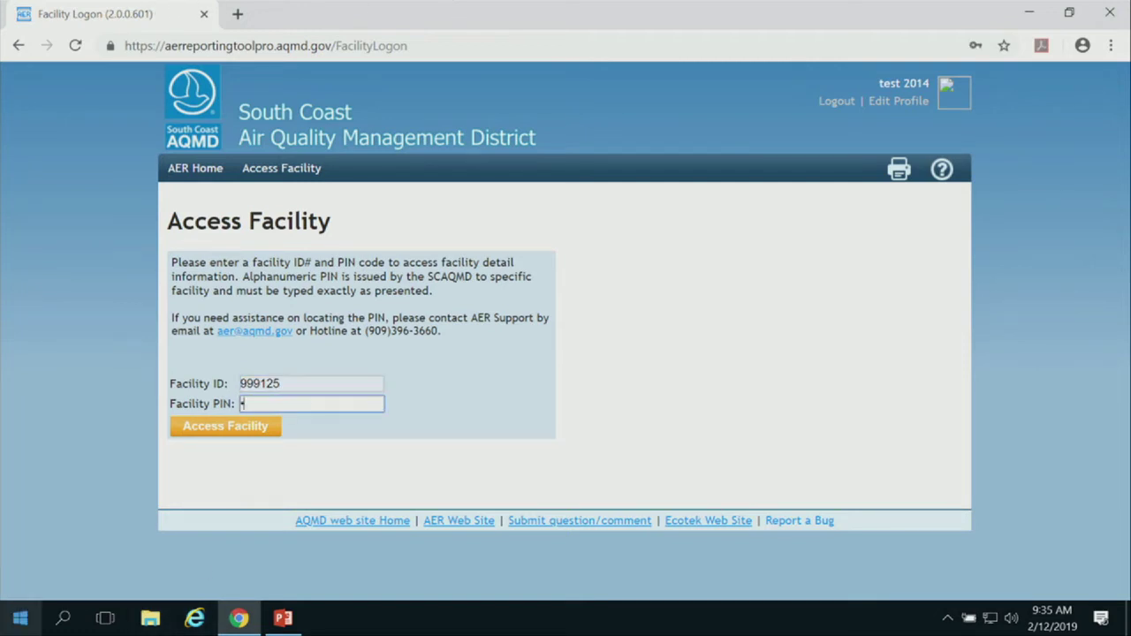
key(BackSpace)
key(BackSpace)
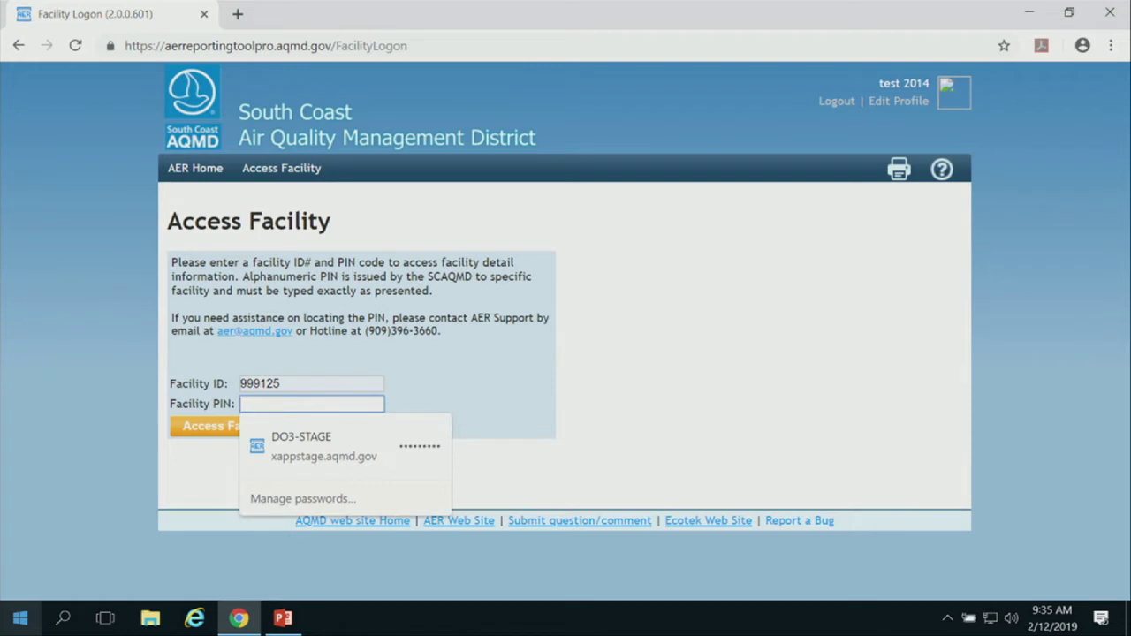
text(******)
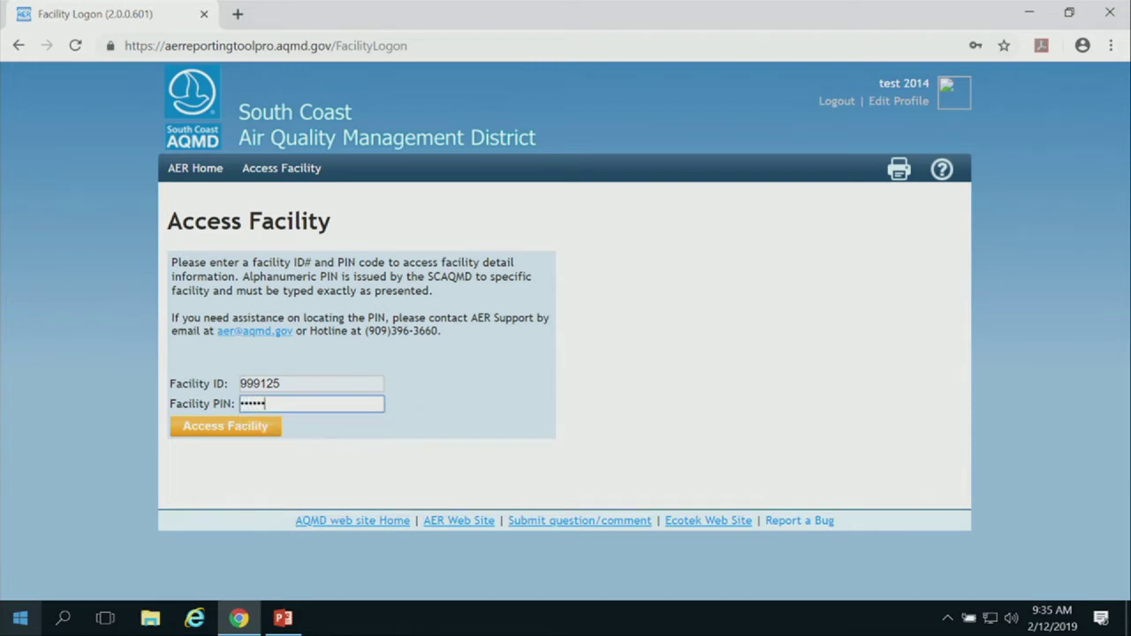
text(**)
click(221, 428)
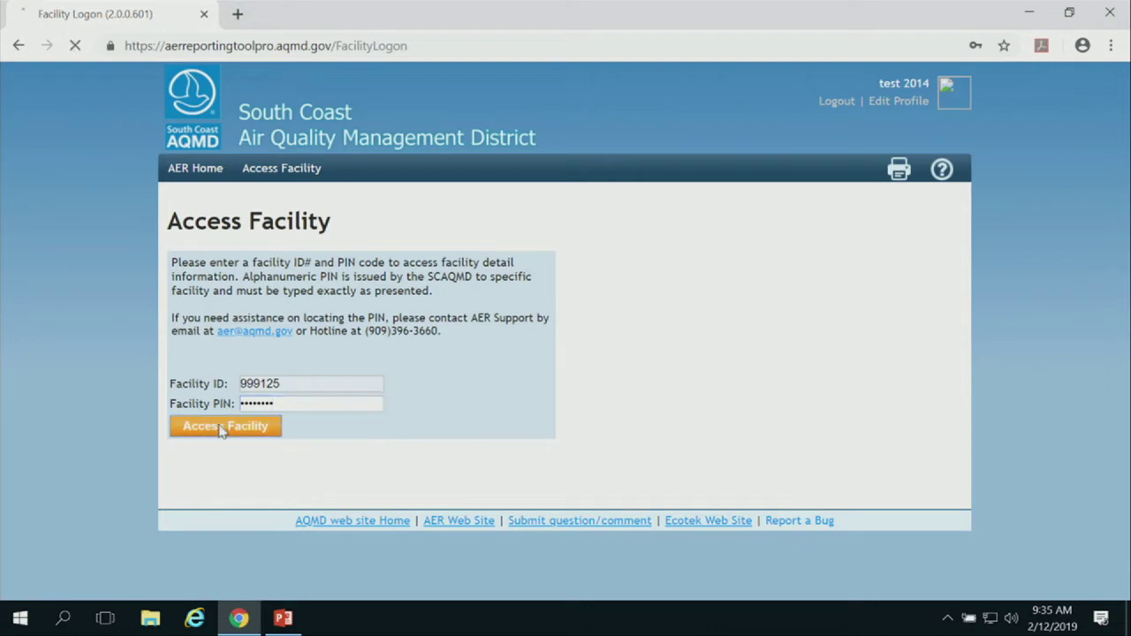
- Open the 2018 WorkInProgress row from the Select Reporting Year list
scroll(664, 556, down, 1)
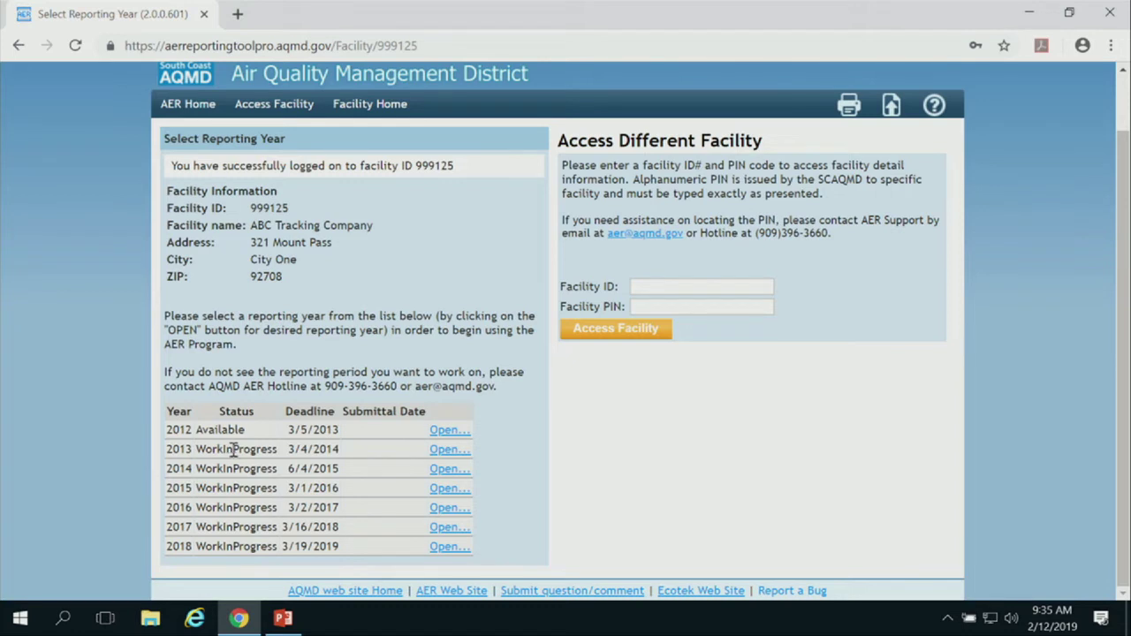
drag(196, 449, 279, 453)
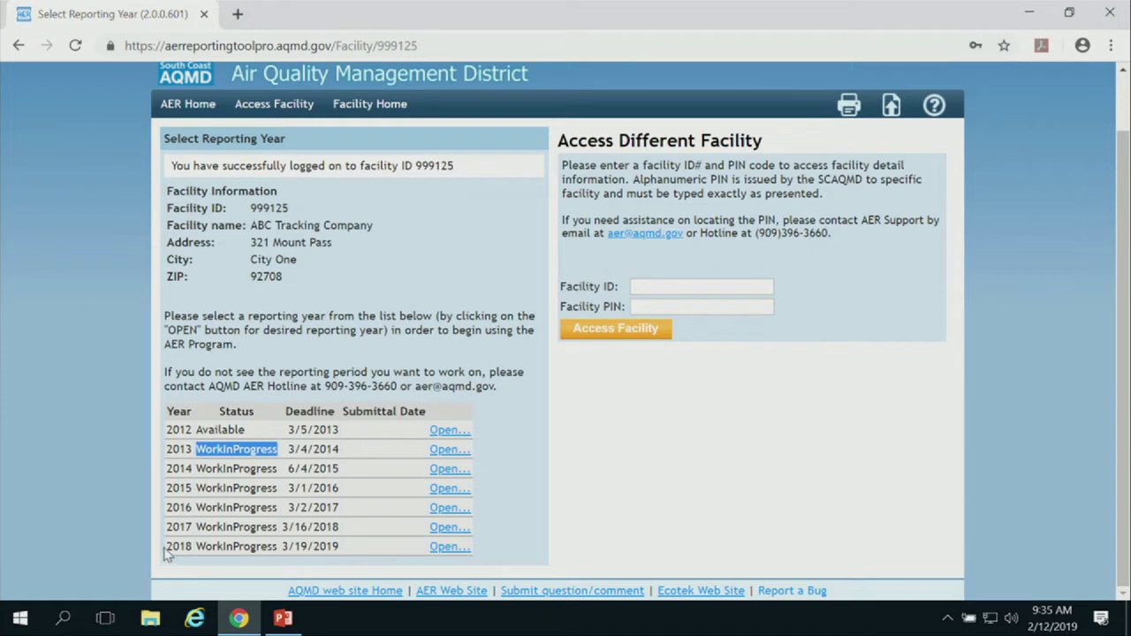
drag(166, 549, 355, 565)
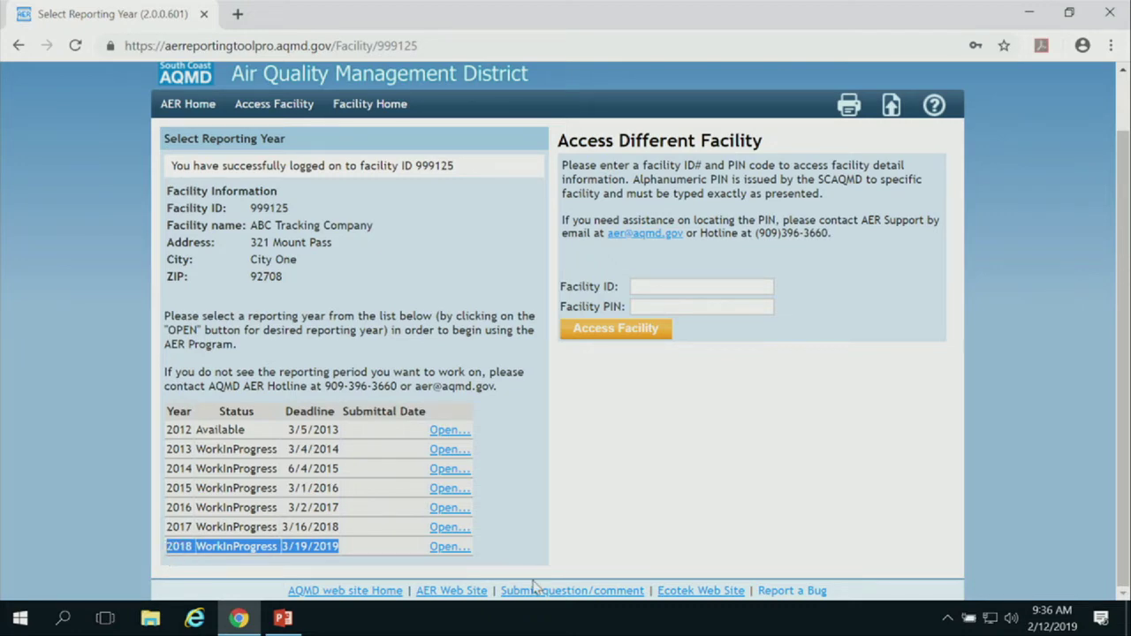
click(449, 548)
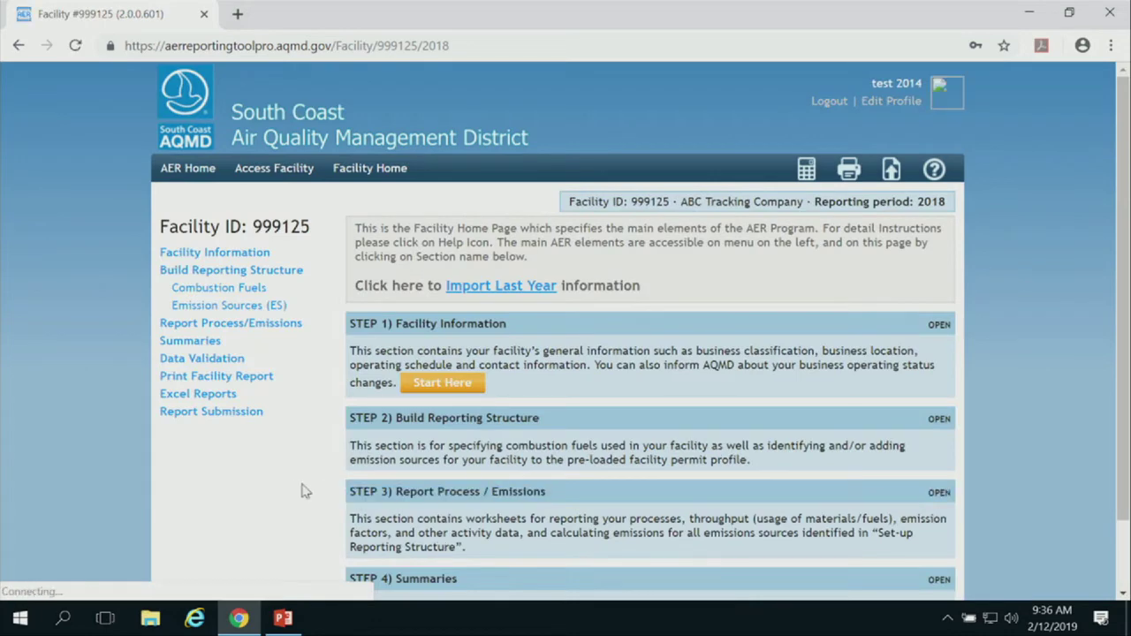
- Scroll the 2018 Facility Home page to review STEP 1 through STEP 4
scroll(250, 522, down, 2)
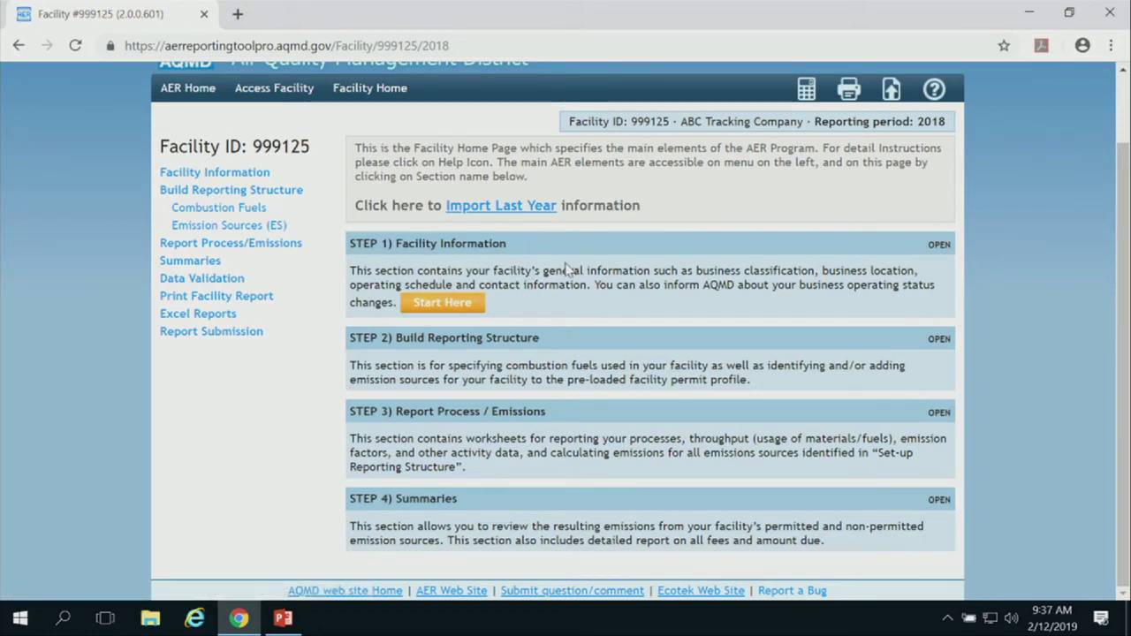
- Start STEP 1 Facility Information and review it through Address down to Other Information
click(430, 306)
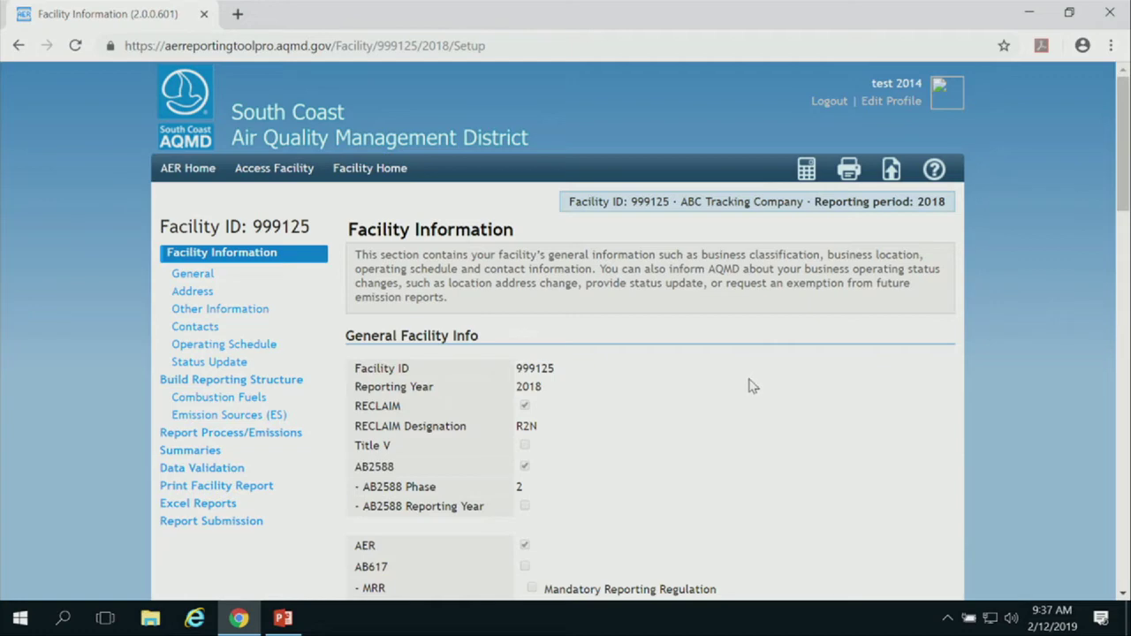
scroll(747, 384, down, 1)
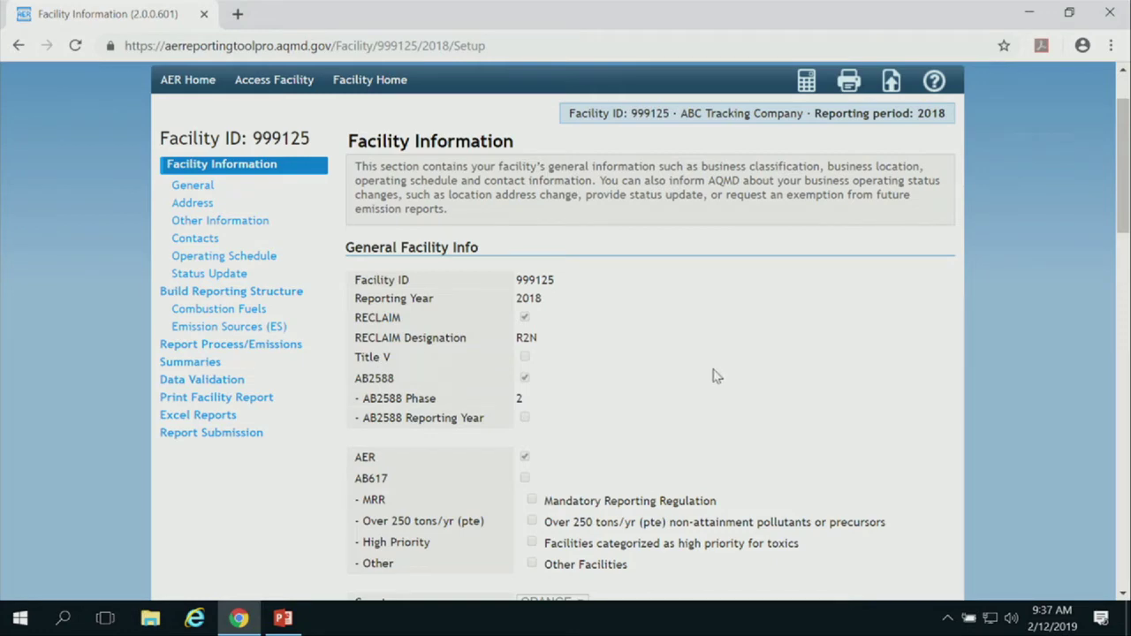
scroll(712, 377, down, 1)
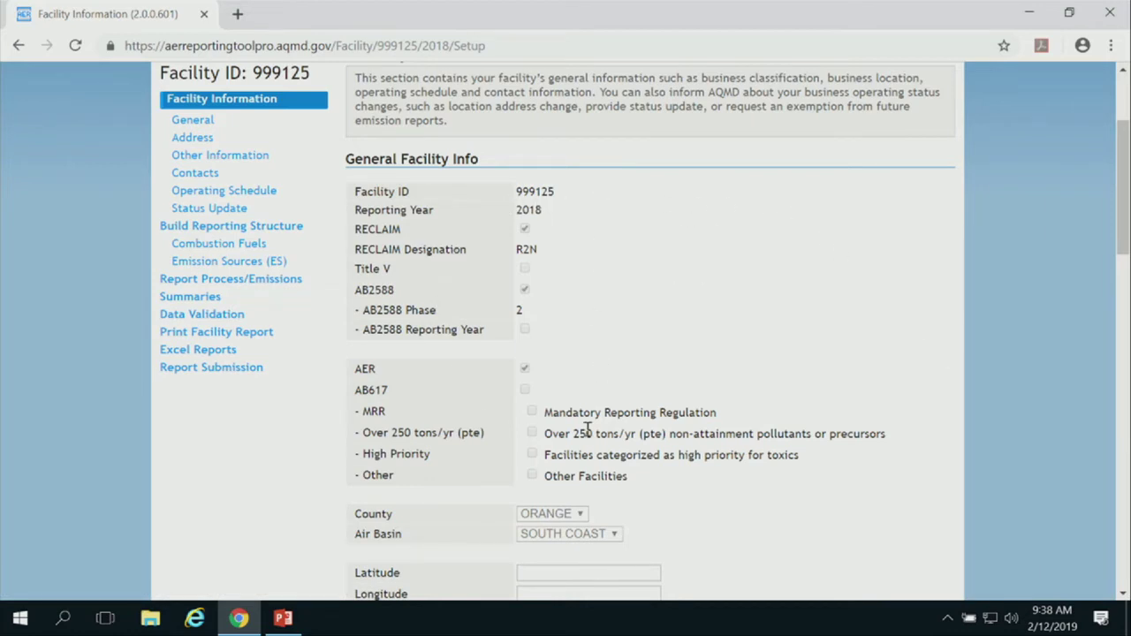
scroll(586, 433, down, 1)
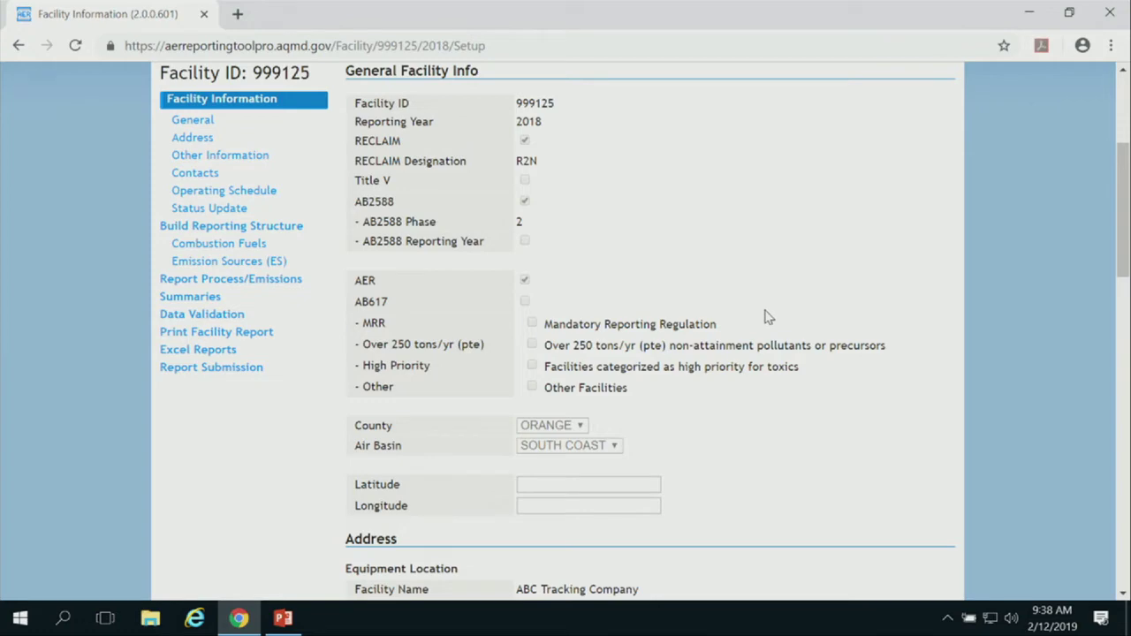
scroll(767, 316, down, 4)
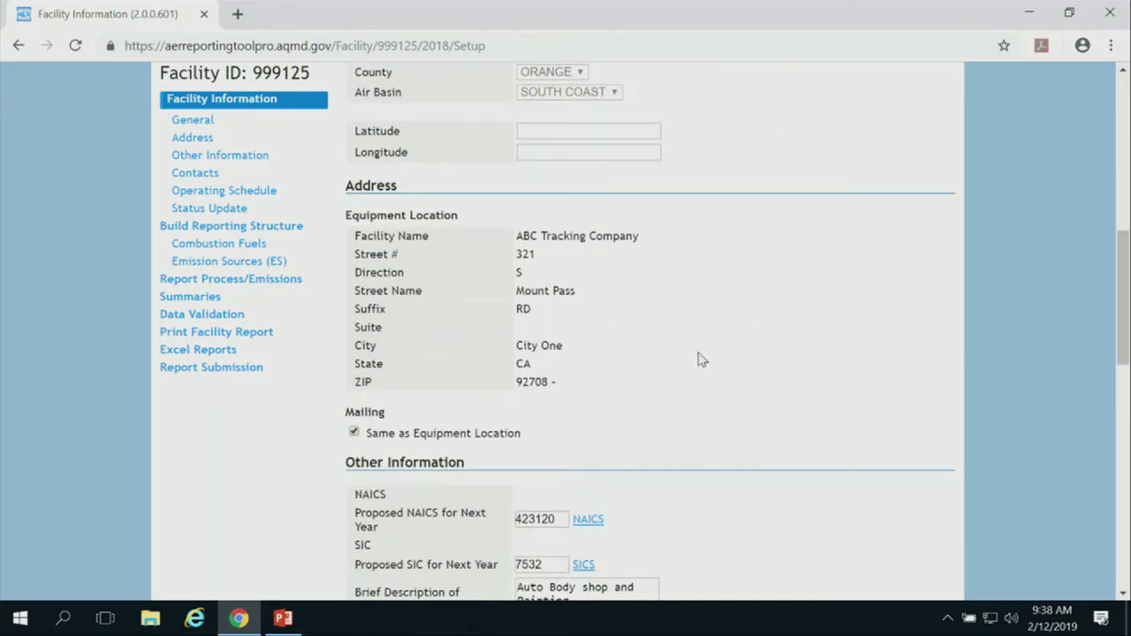
scroll(700, 359, down, 2)
scroll(695, 358, down, 1)
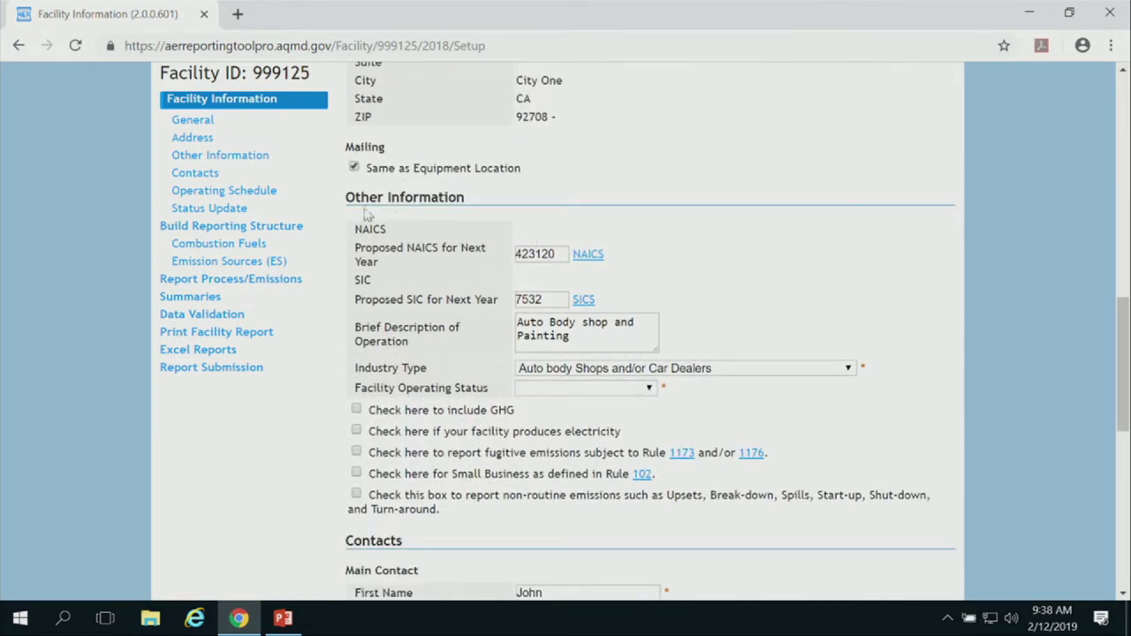
drag(347, 196, 518, 210)
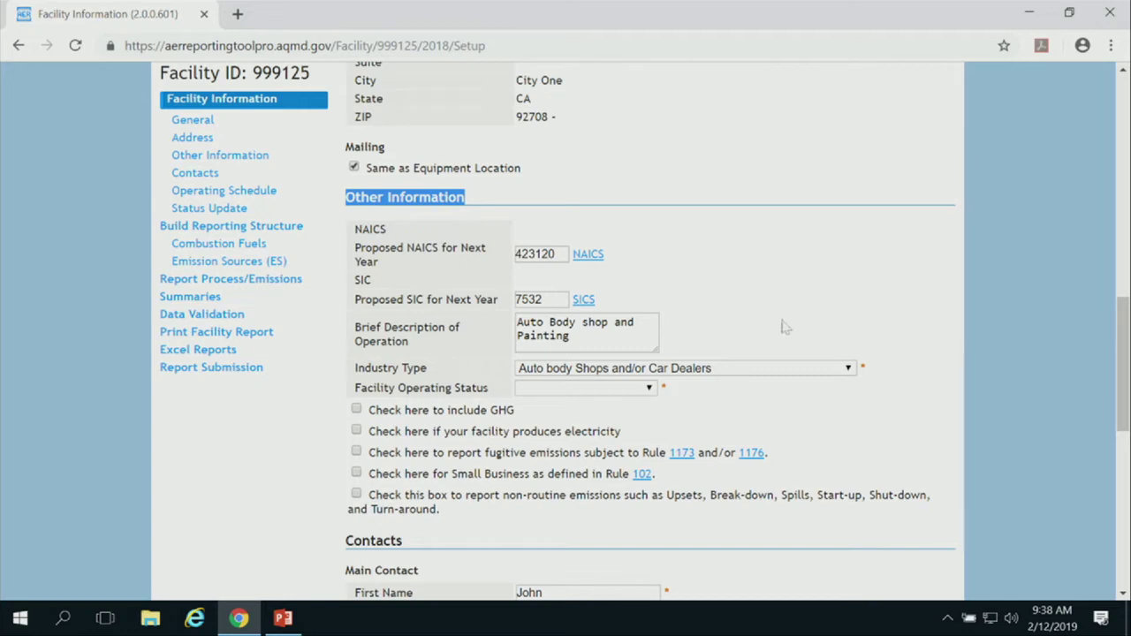
scroll(858, 313, down, 1)
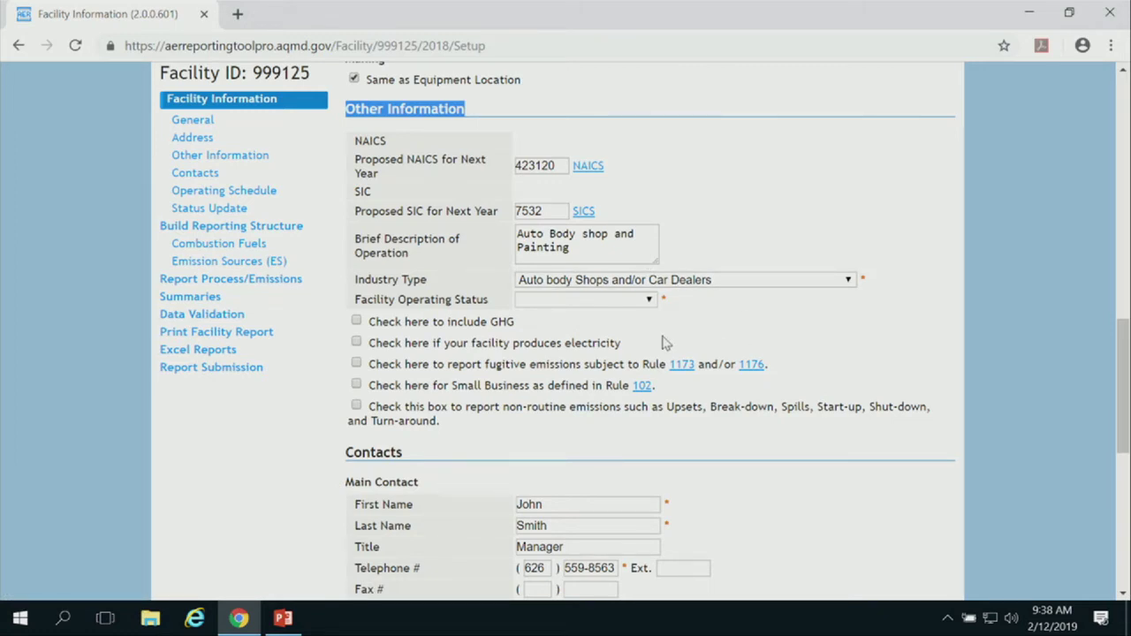
click(570, 250)
drag(570, 250, 519, 232)
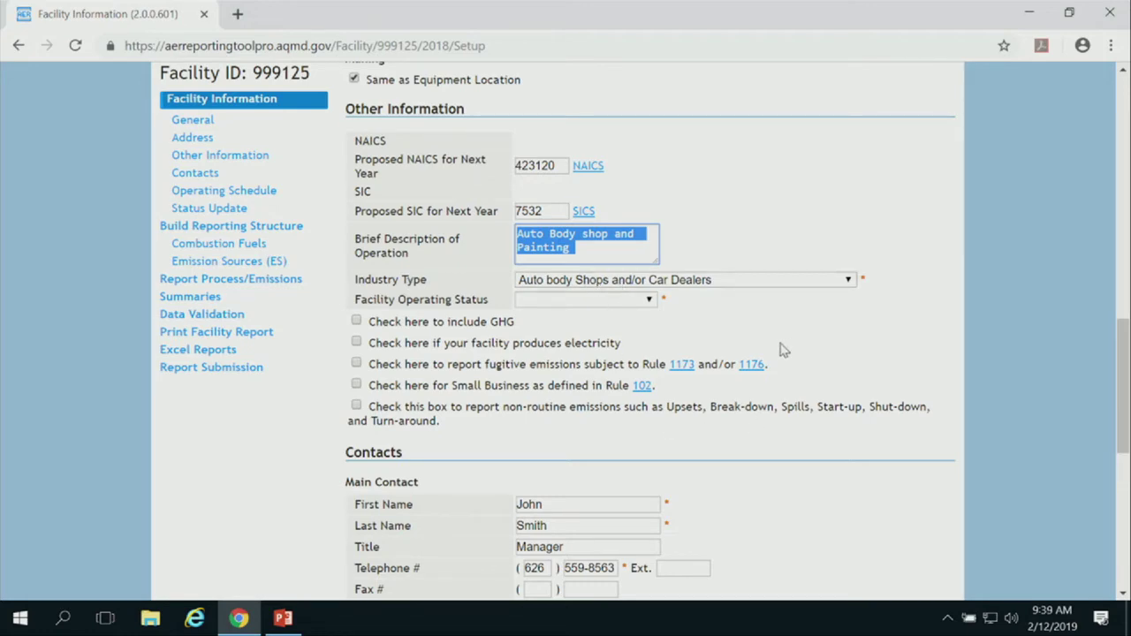
scroll(782, 350, down, 1)
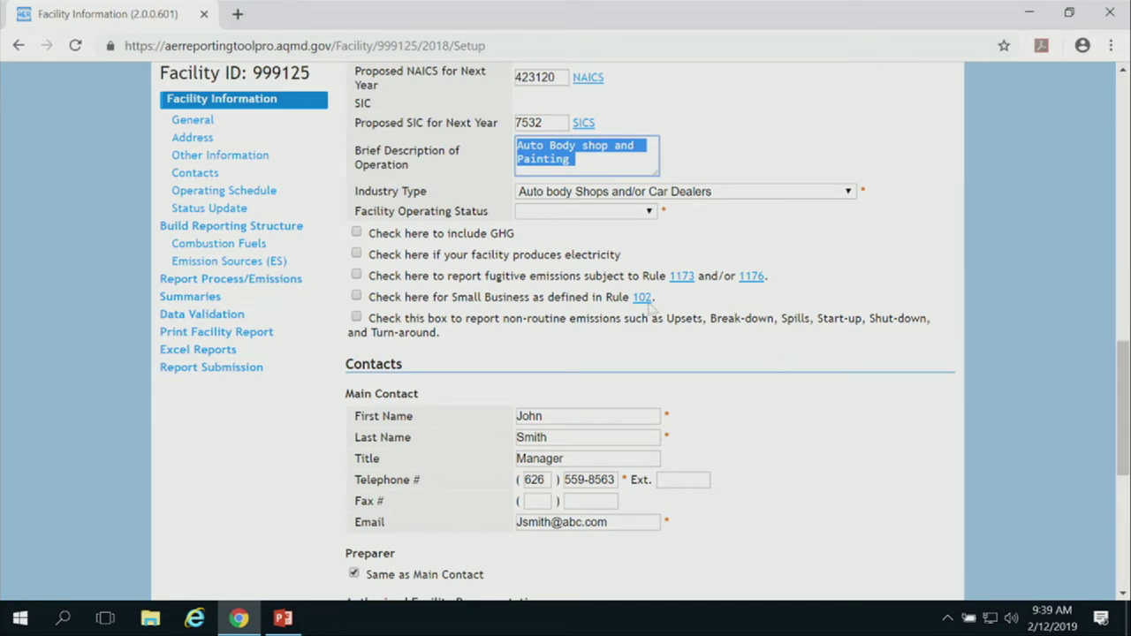
drag(352, 212, 488, 213)
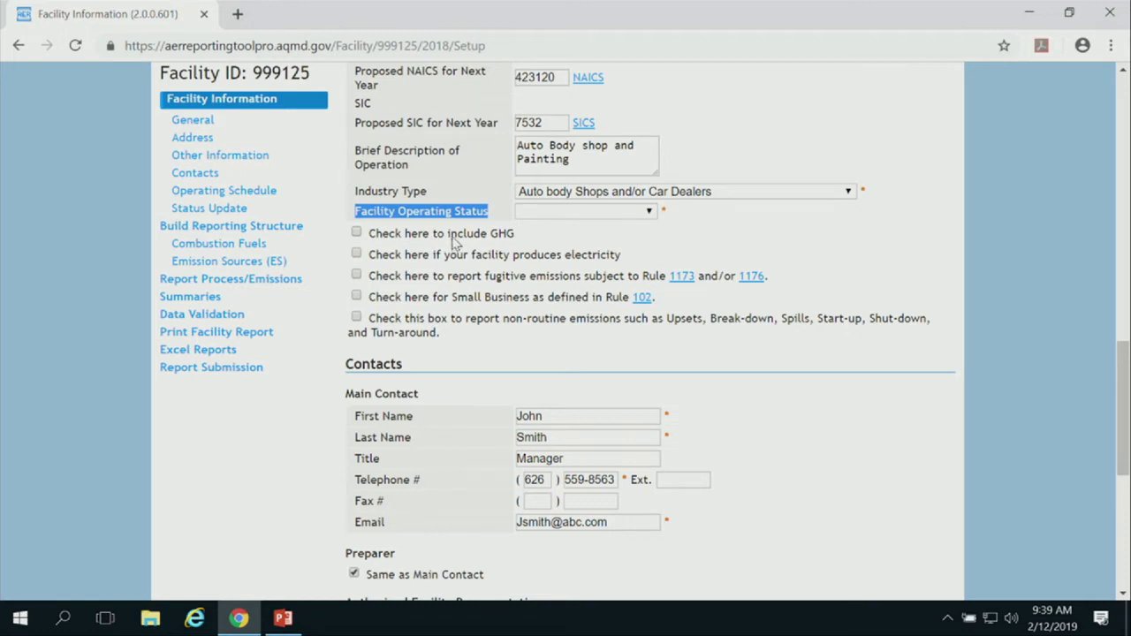
- Leave the include-GHG option unchecked and mark the facility as producing electricity
click(356, 233)
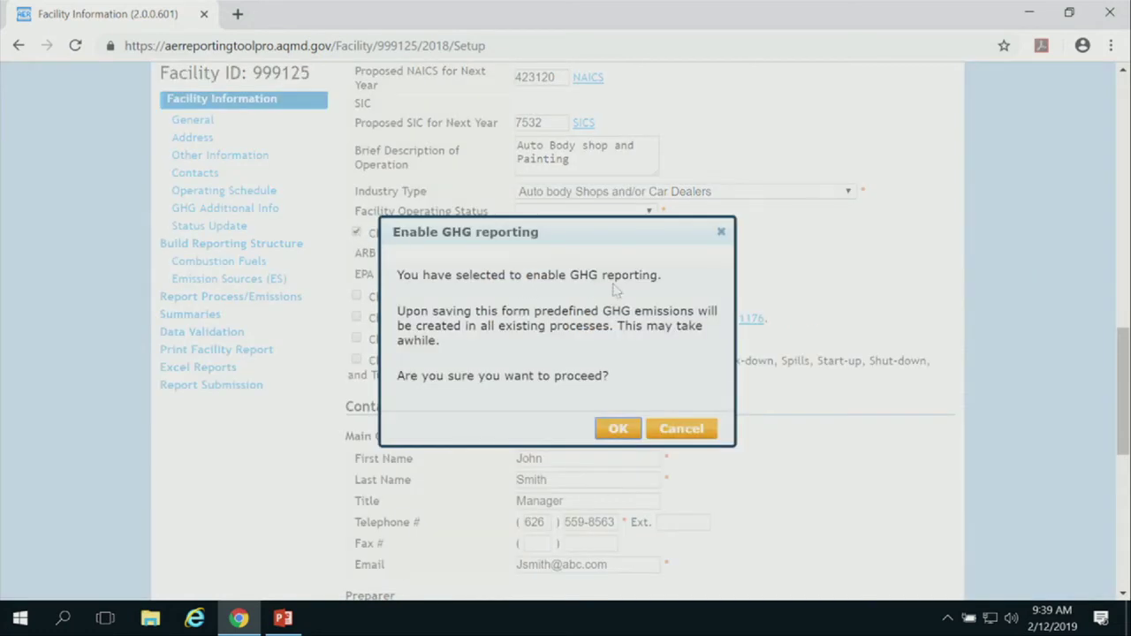
click(619, 430)
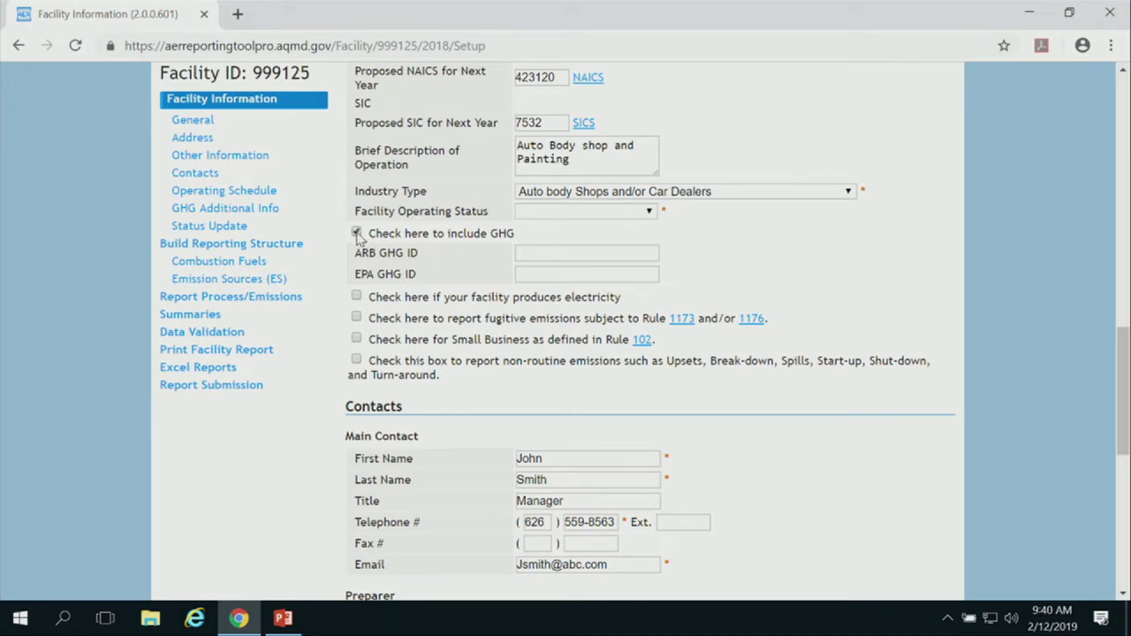
click(356, 233)
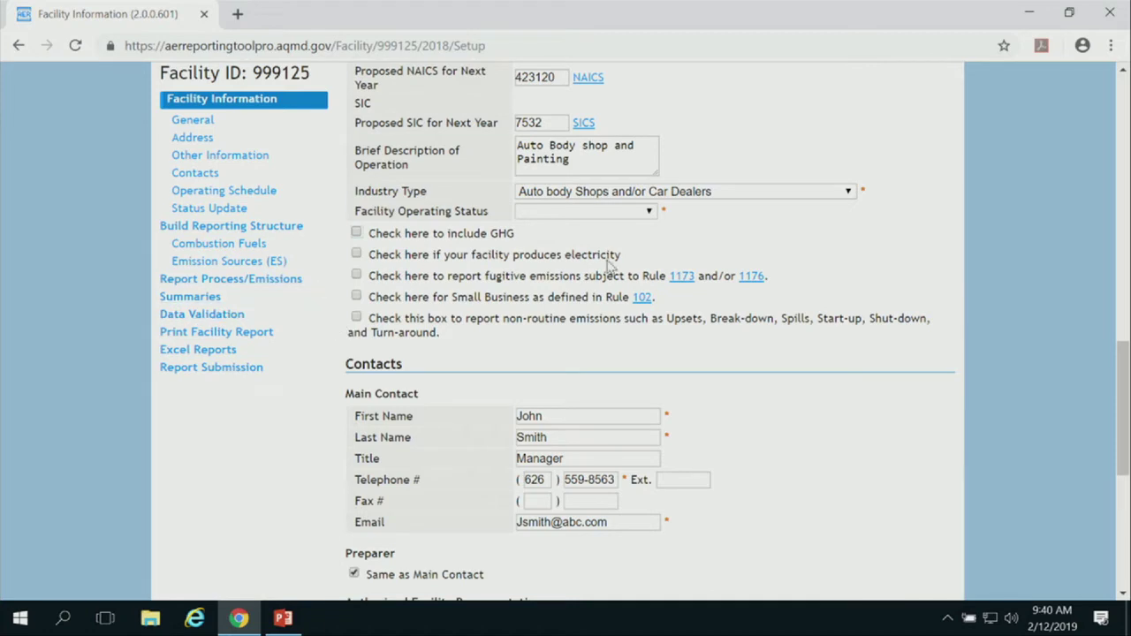
click(357, 254)
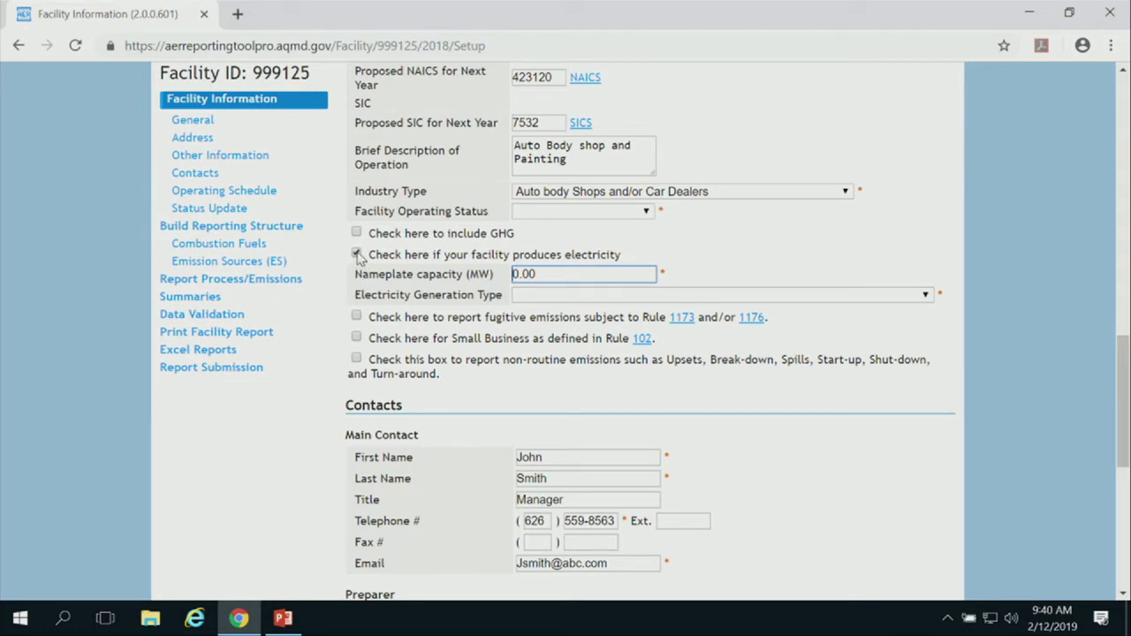
- Uncheck electricity production, try the Rule 1173/1176 fugitive option, then toggle non-routine emissions
click(358, 256)
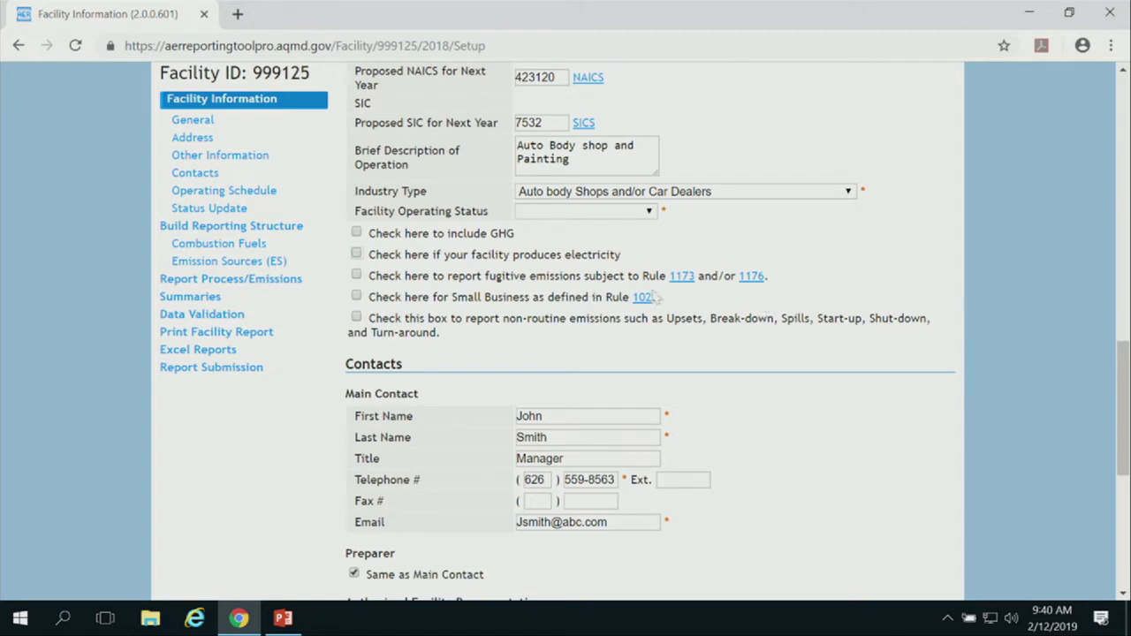
click(356, 276)
drag(374, 324, 449, 346)
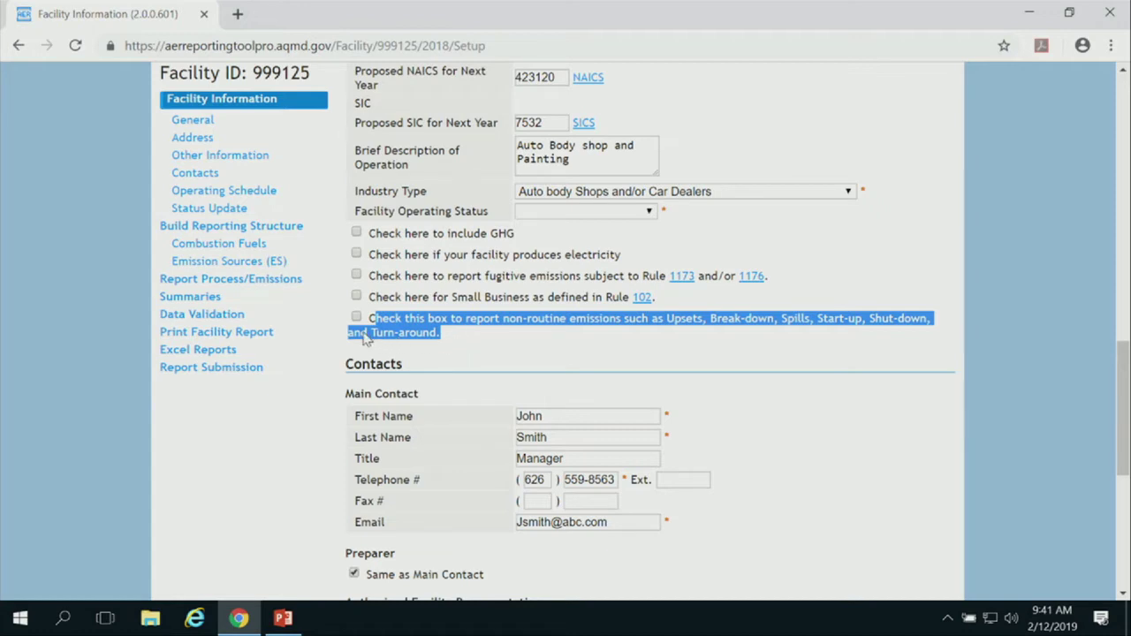
click(447, 341)
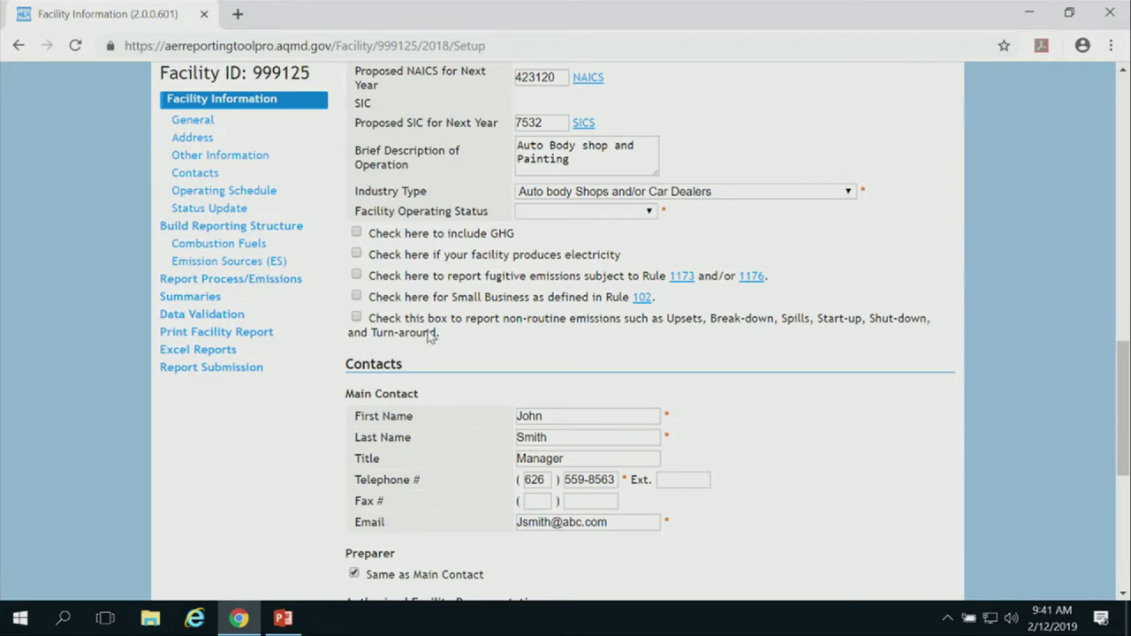
click(357, 317)
scroll(535, 345, down, 2)
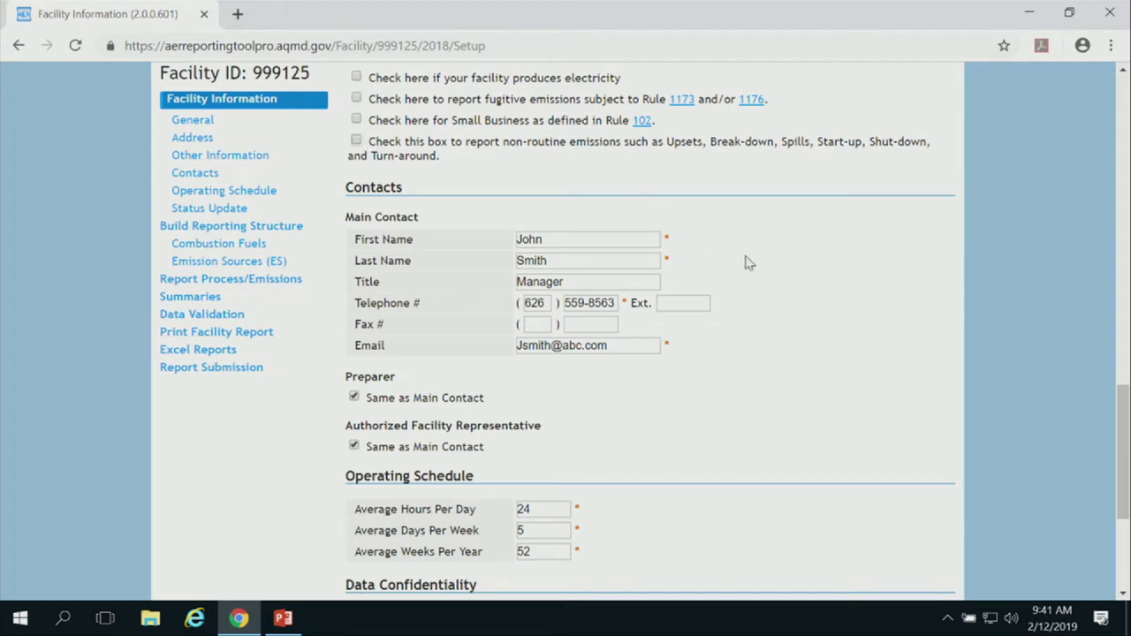
scroll(748, 262, down, 1)
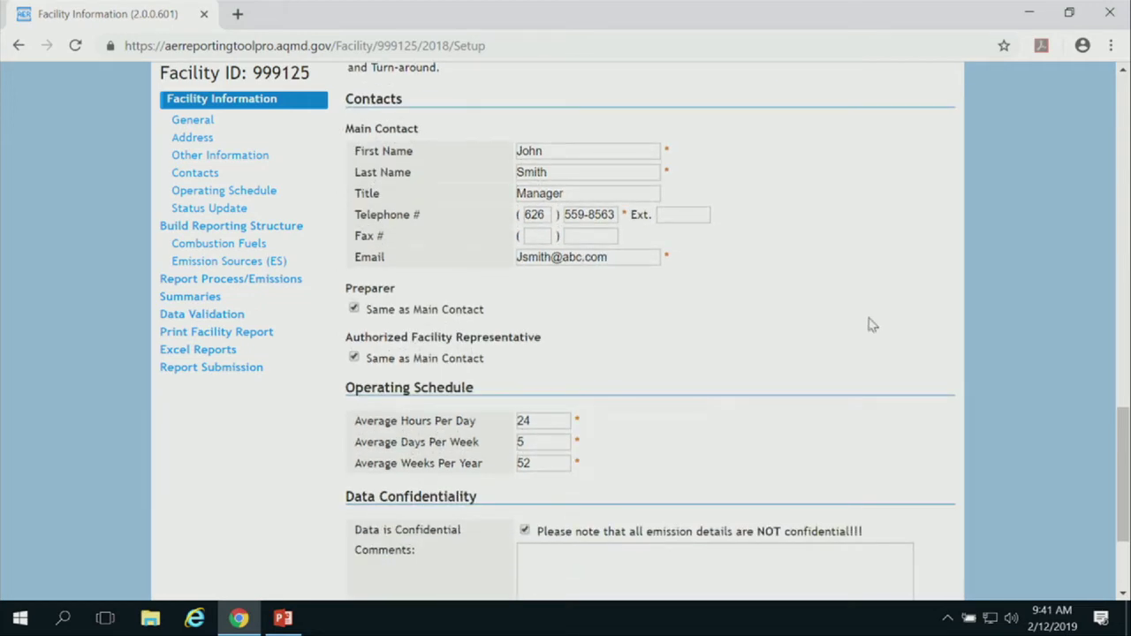
scroll(888, 389, down, 2)
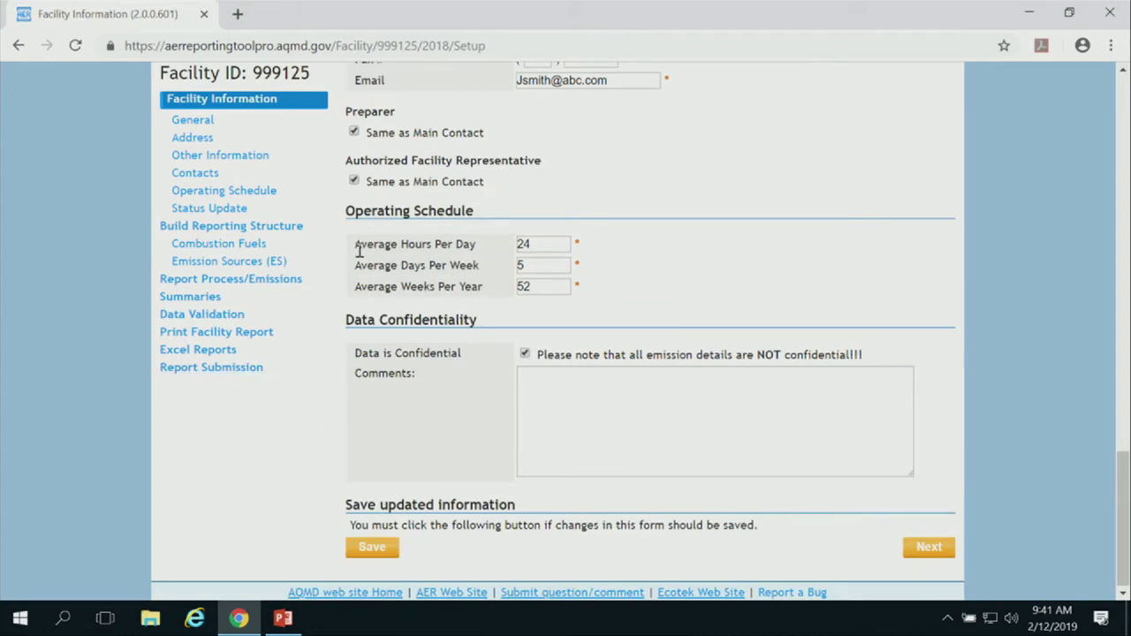
scroll(527, 199, up, 3)
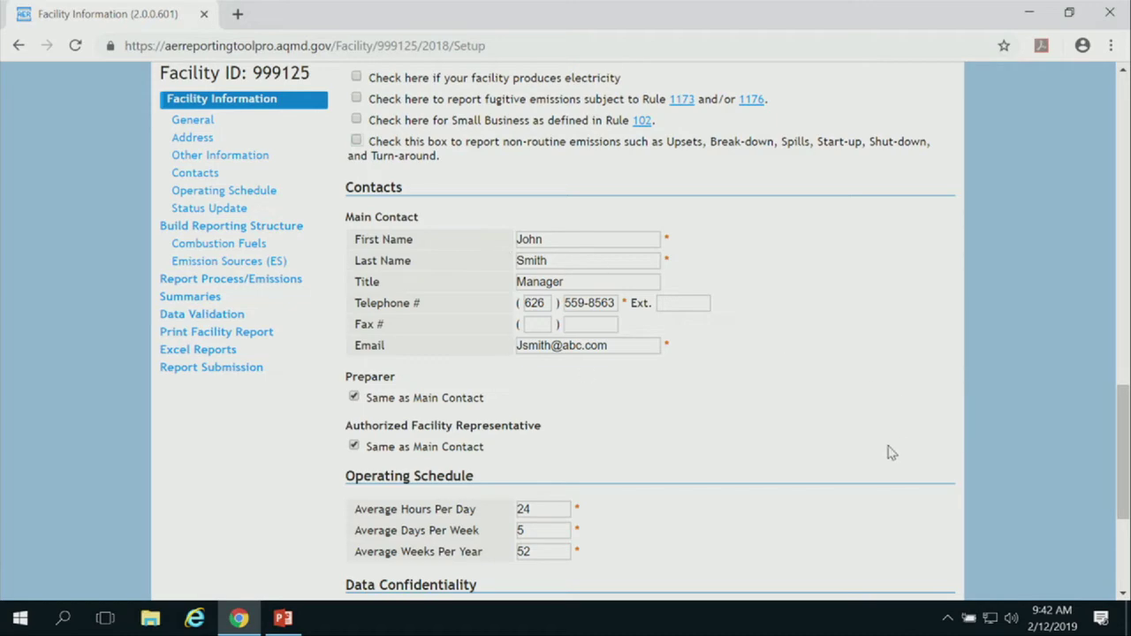
scroll(904, 462, down, 1)
scroll(904, 462, down, 1)
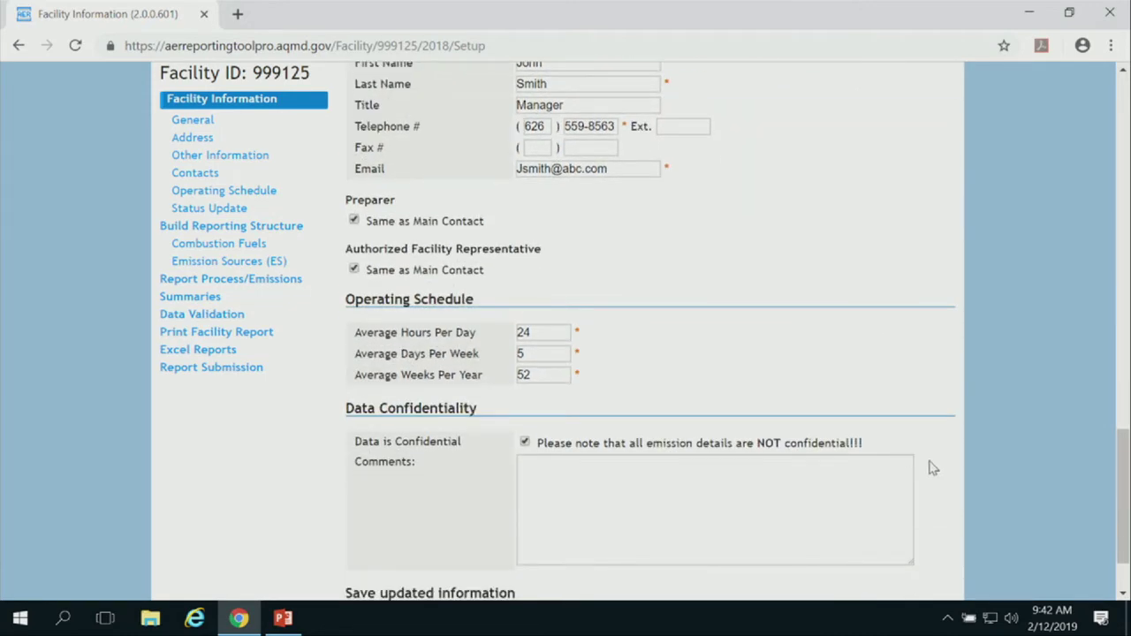
scroll(935, 469, down, 1)
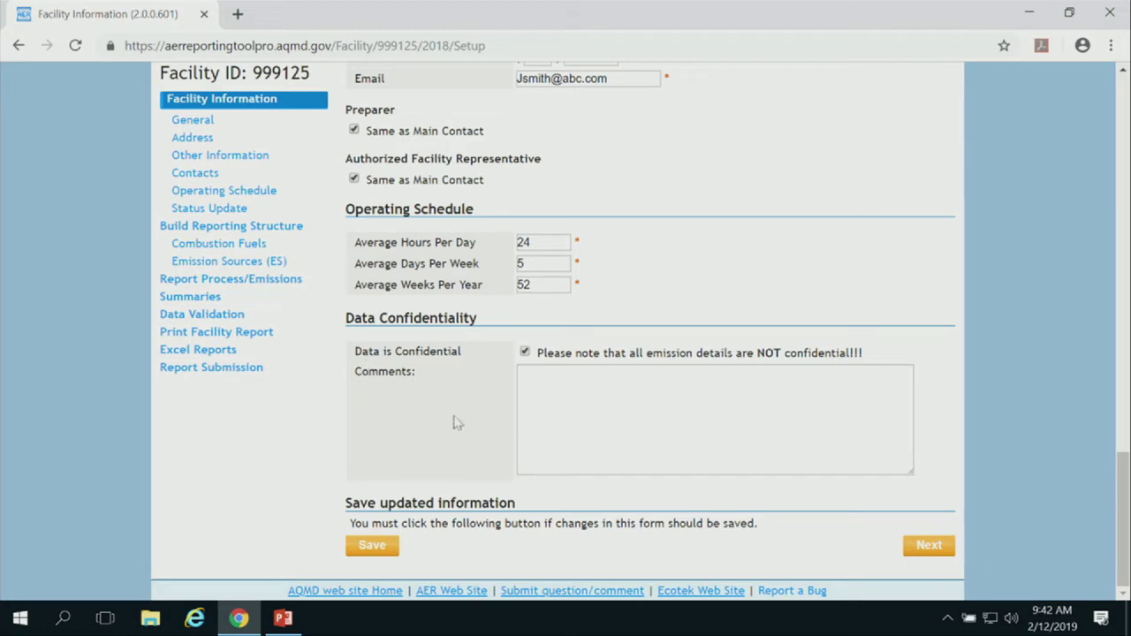
drag(345, 327, 497, 327)
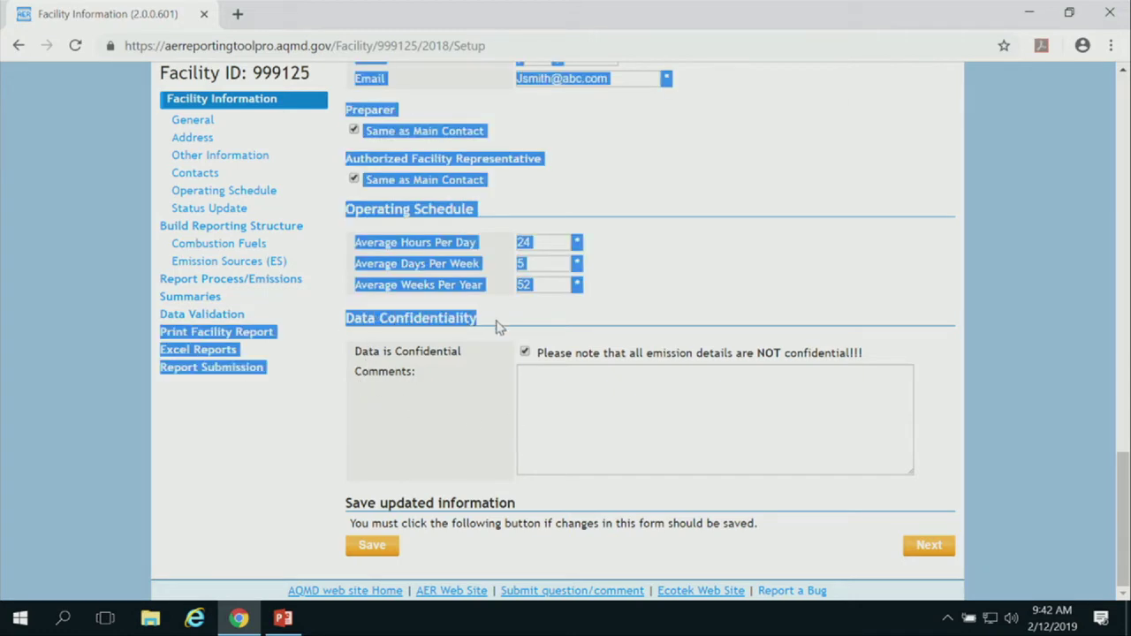
click(495, 324)
drag(359, 334, 345, 320)
click(460, 438)
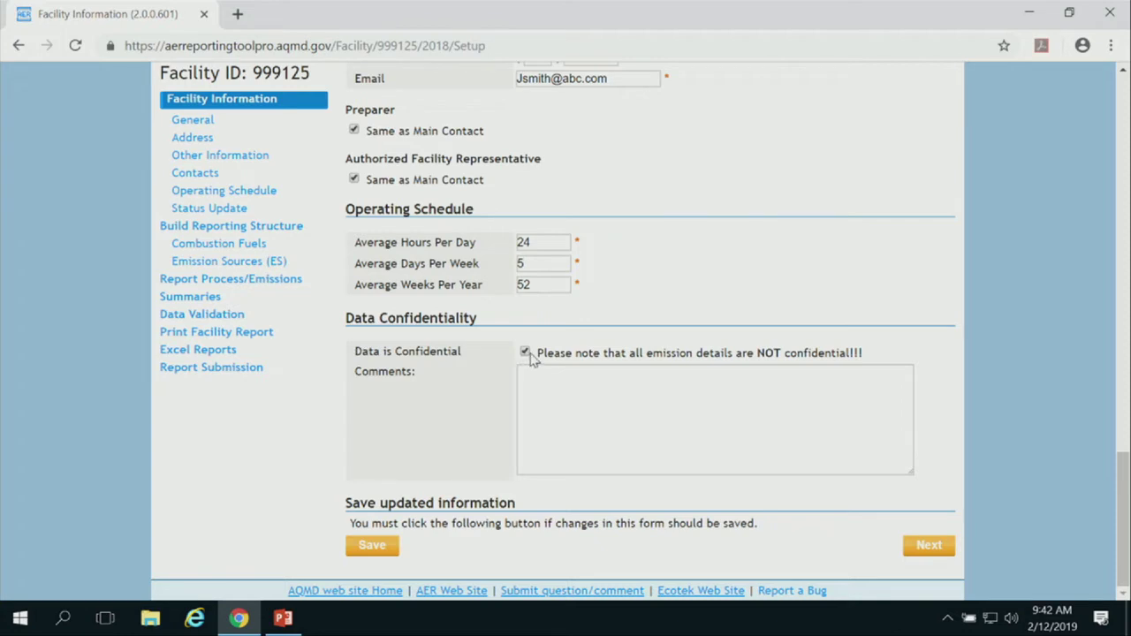
click(543, 408)
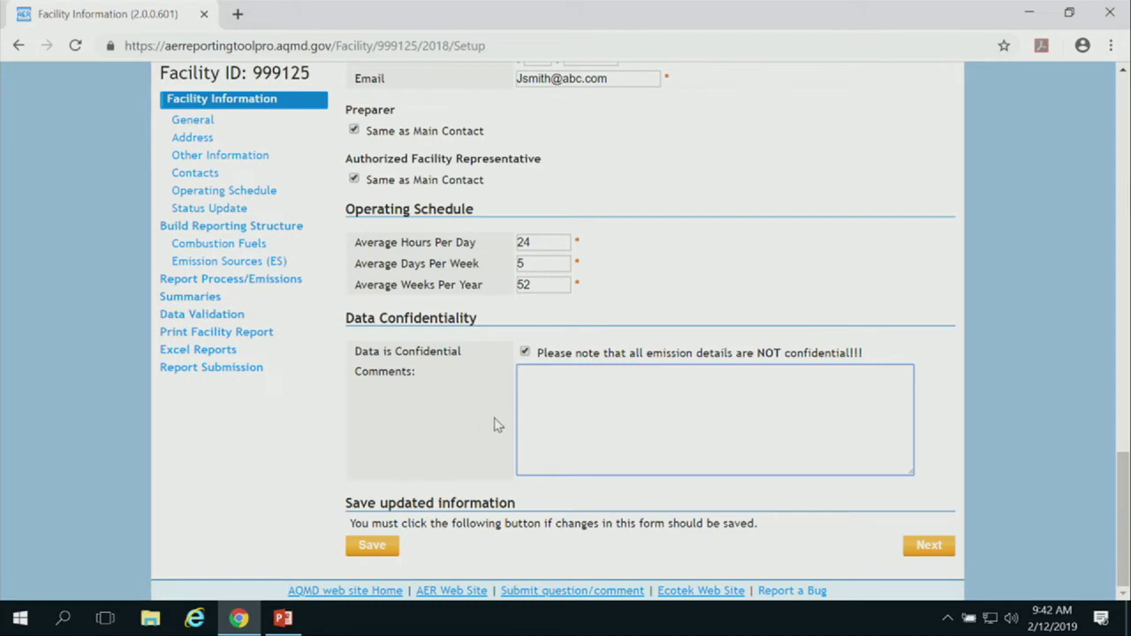
- Save the Facility Information data and move on to the Status Update section
click(373, 546)
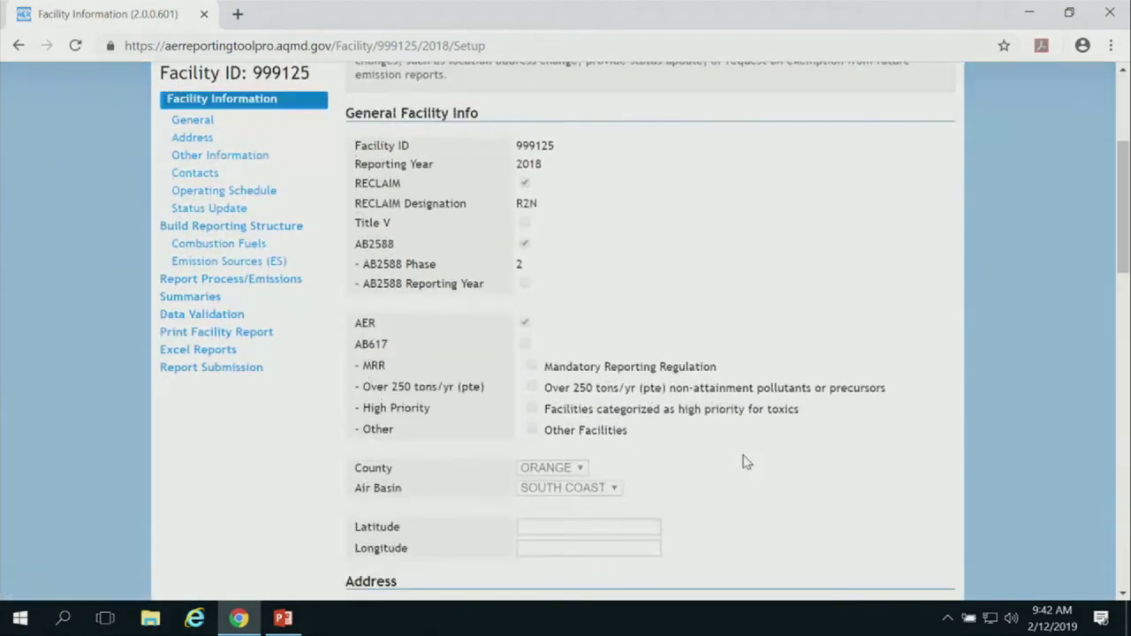
scroll(763, 411, down, 15)
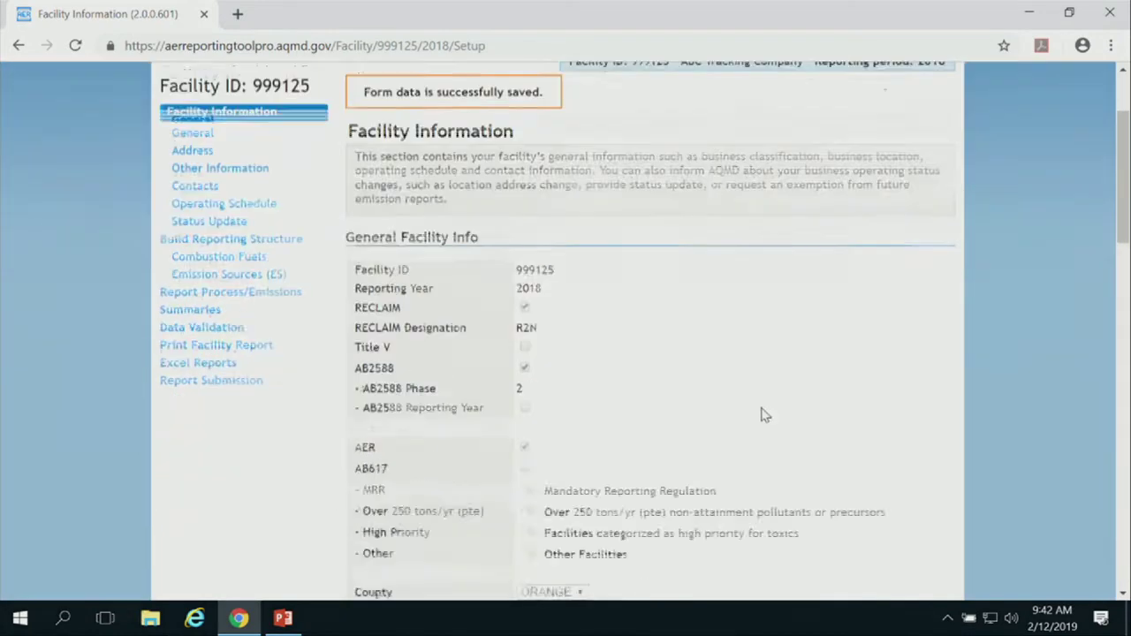
scroll(765, 455, down, 2)
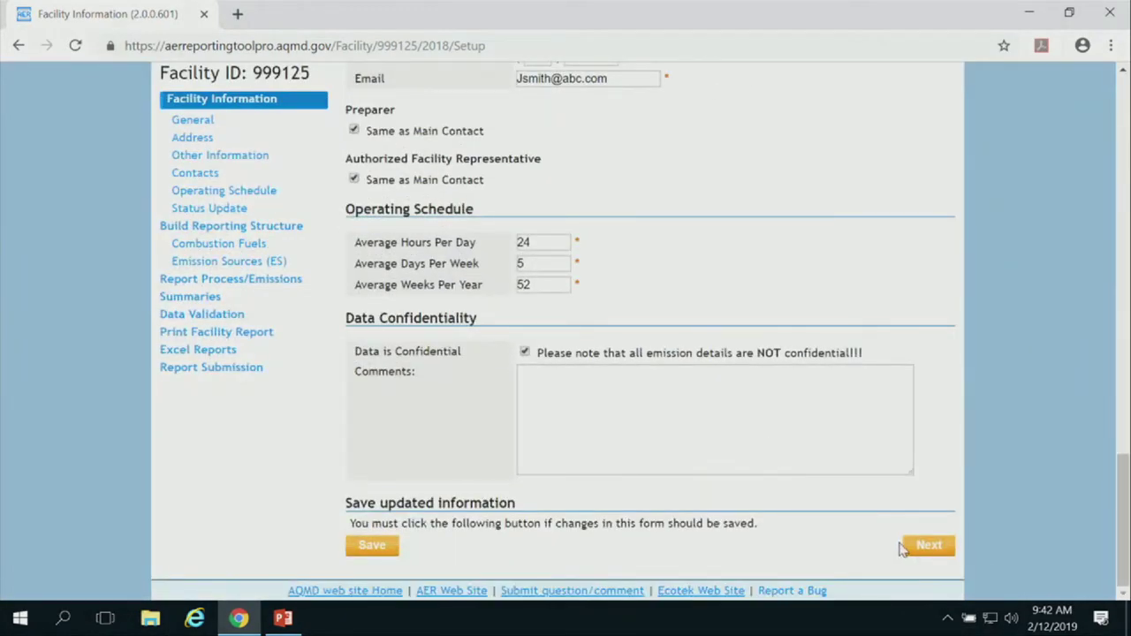
click(942, 547)
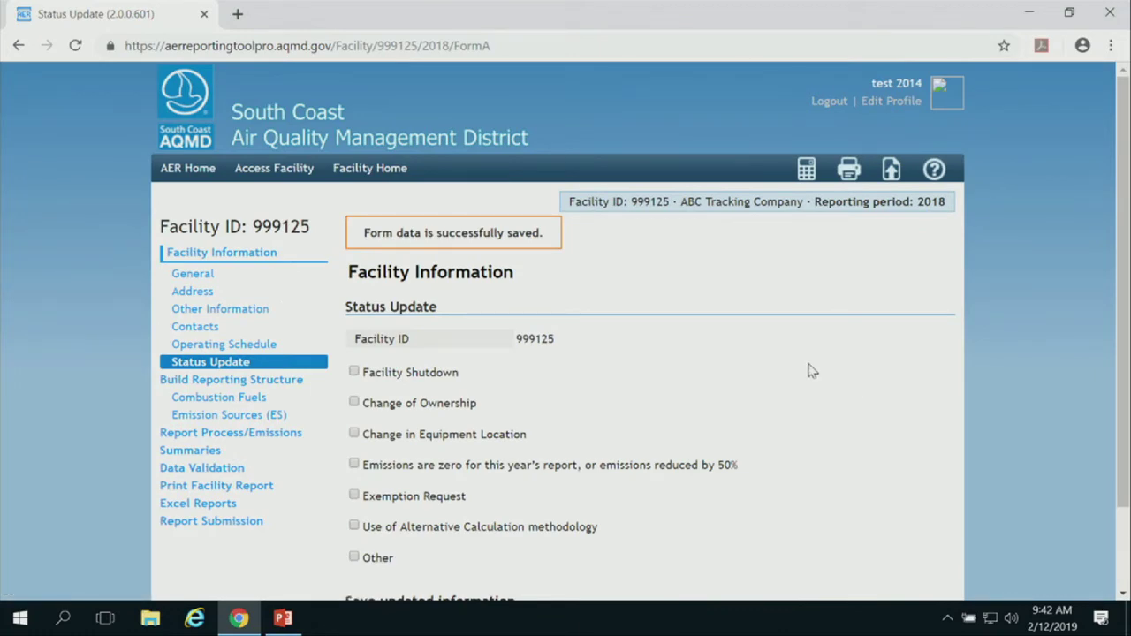
- Save the Status Update with all status-change options unchecked and continue to Combustion Fuels
scroll(808, 371, down, 1)
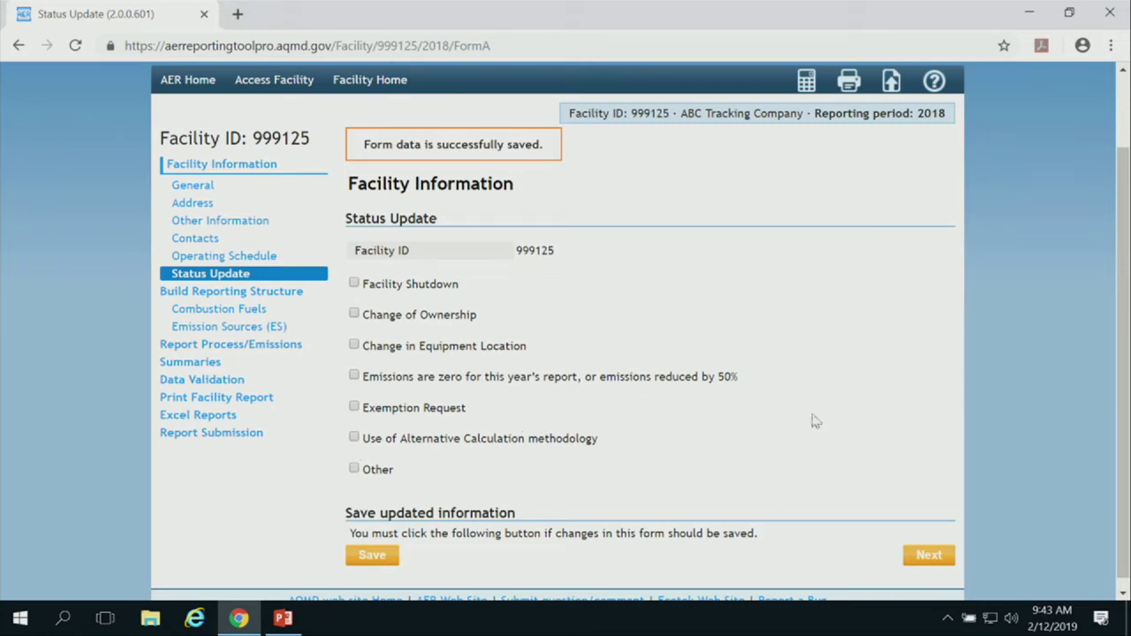
click(364, 559)
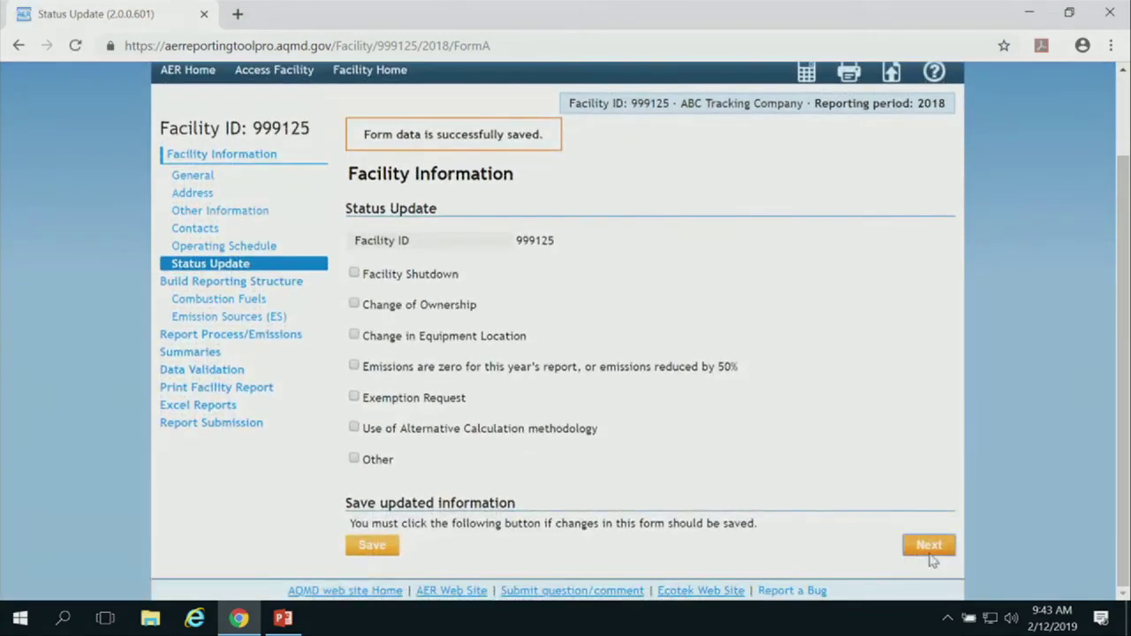
click(930, 545)
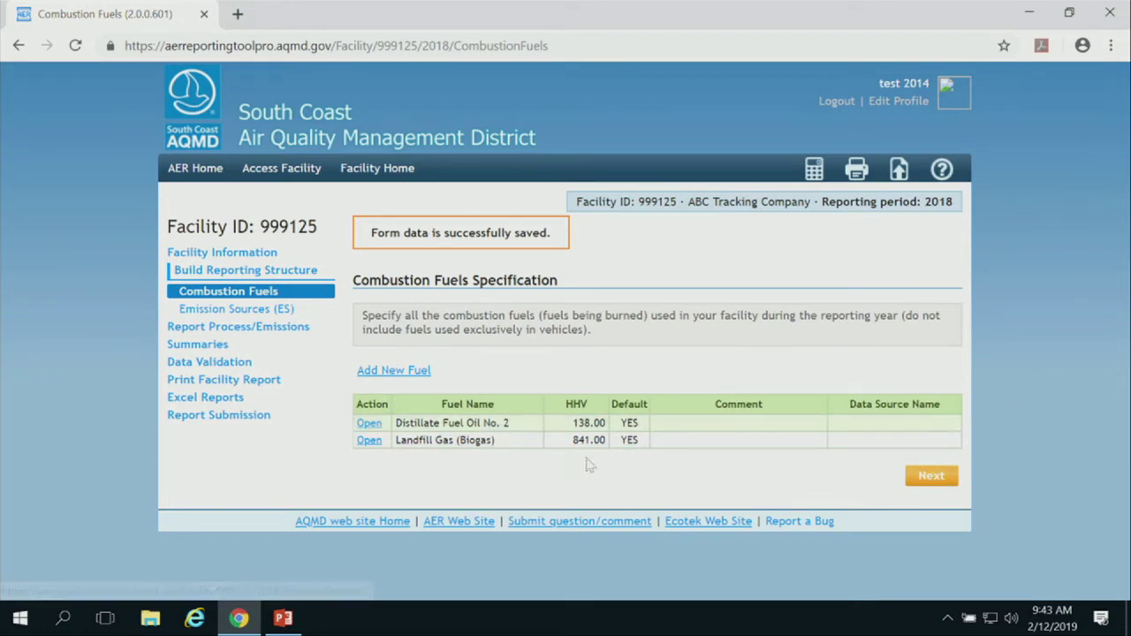
- Add Process Associated Gas as a new combustion fuel and save the list
click(409, 373)
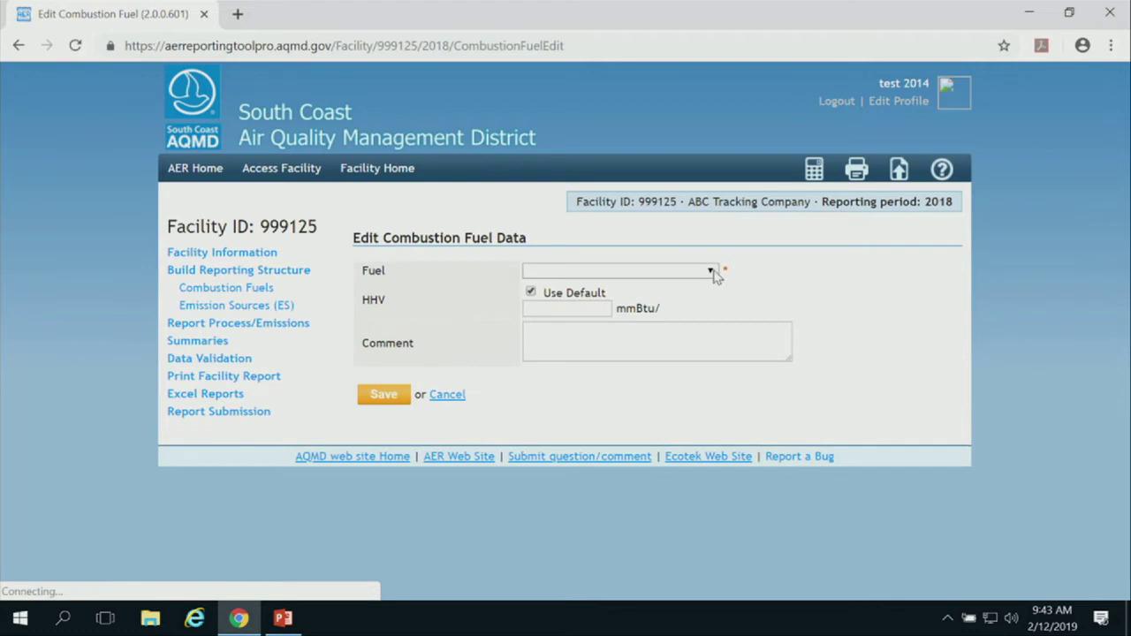
click(712, 272)
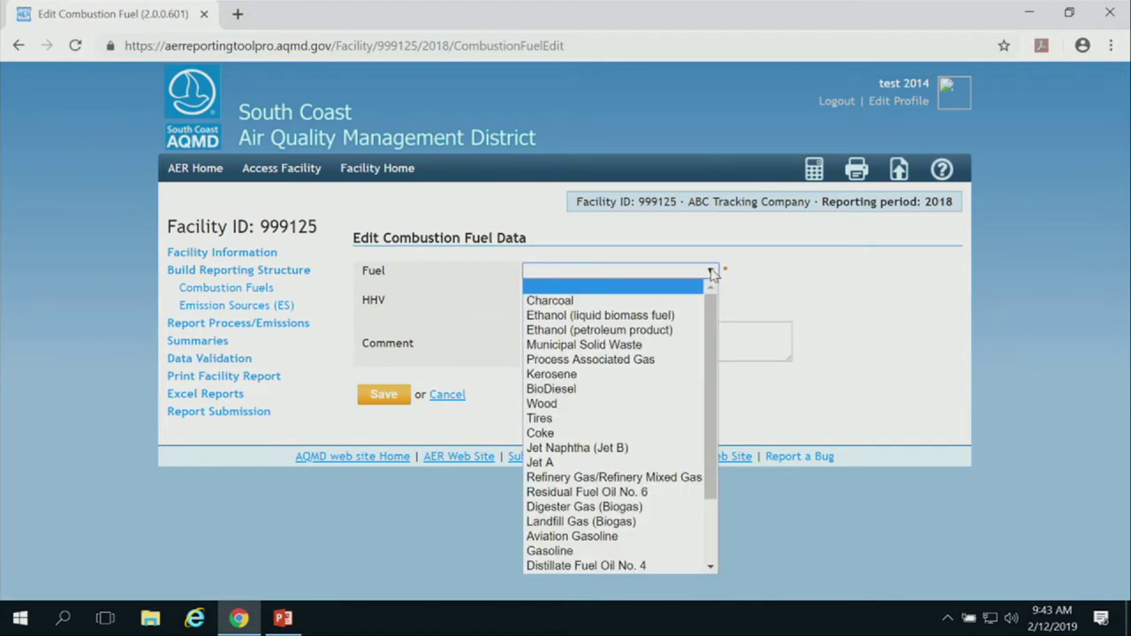
click(646, 360)
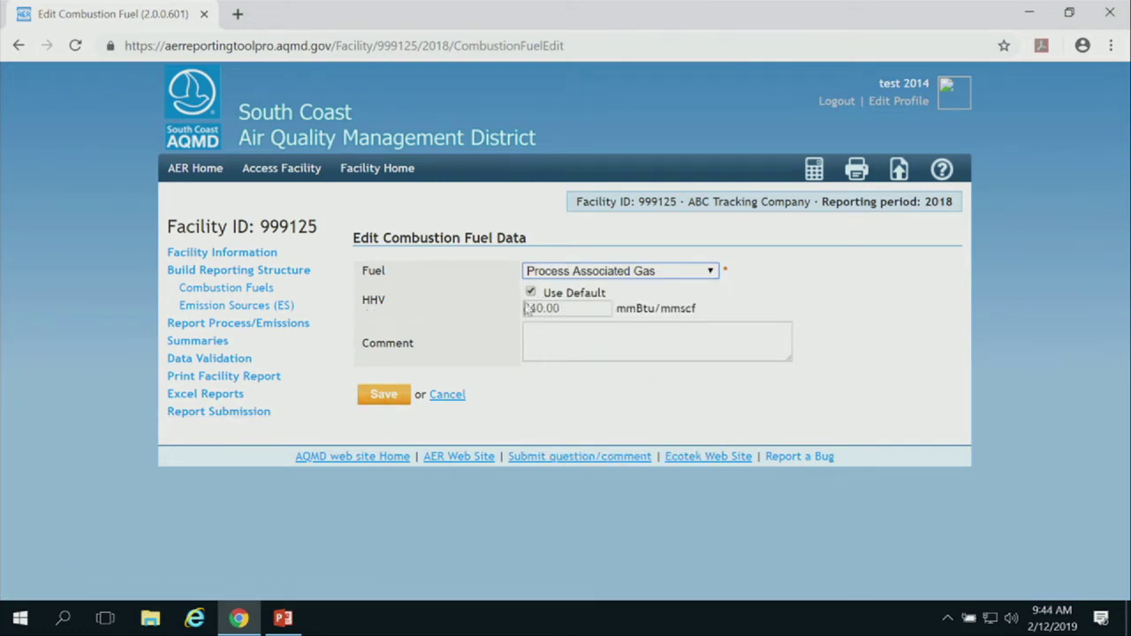
click(386, 396)
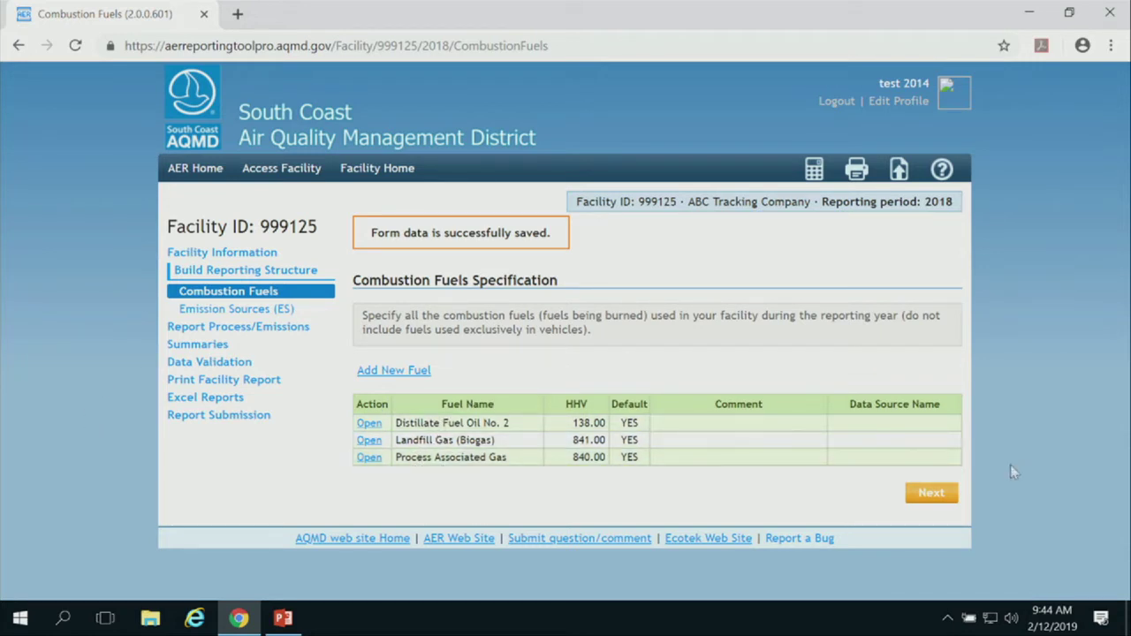
- Review the three emission sources sorted by A/N, permit number and emissions, then add one
click(930, 494)
scroll(924, 348, down, 3)
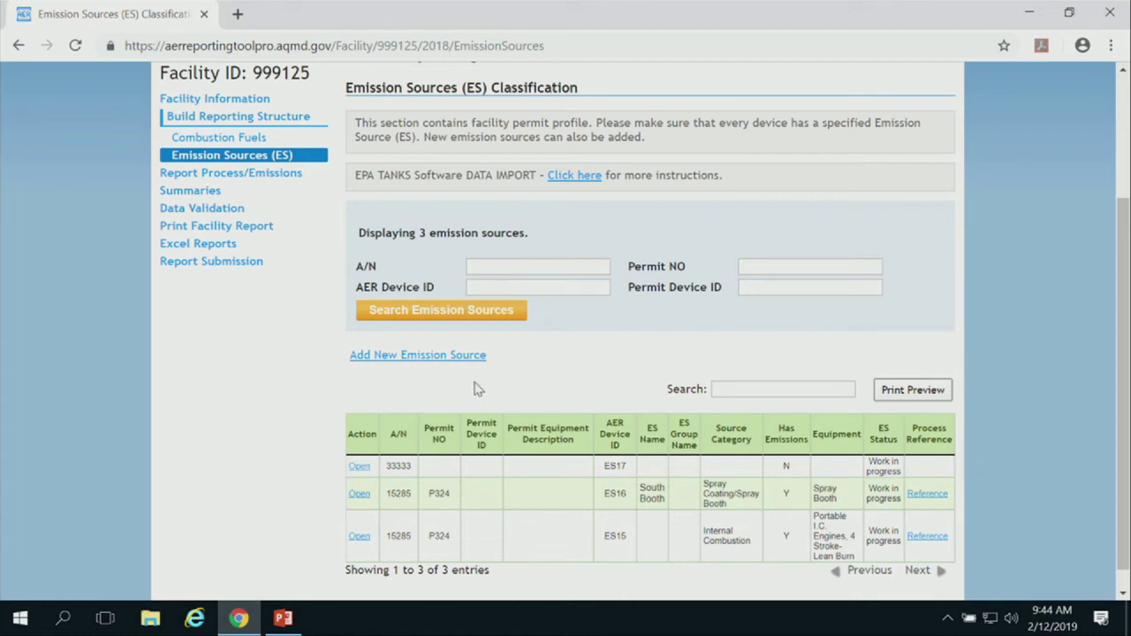
scroll(469, 495, down, 1)
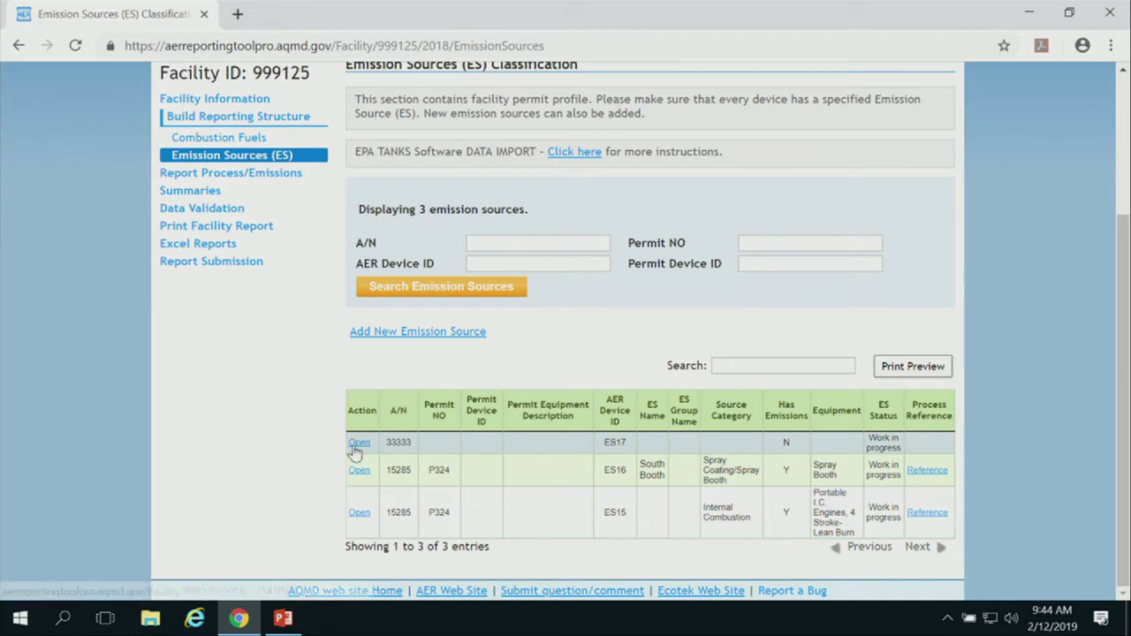
click(395, 422)
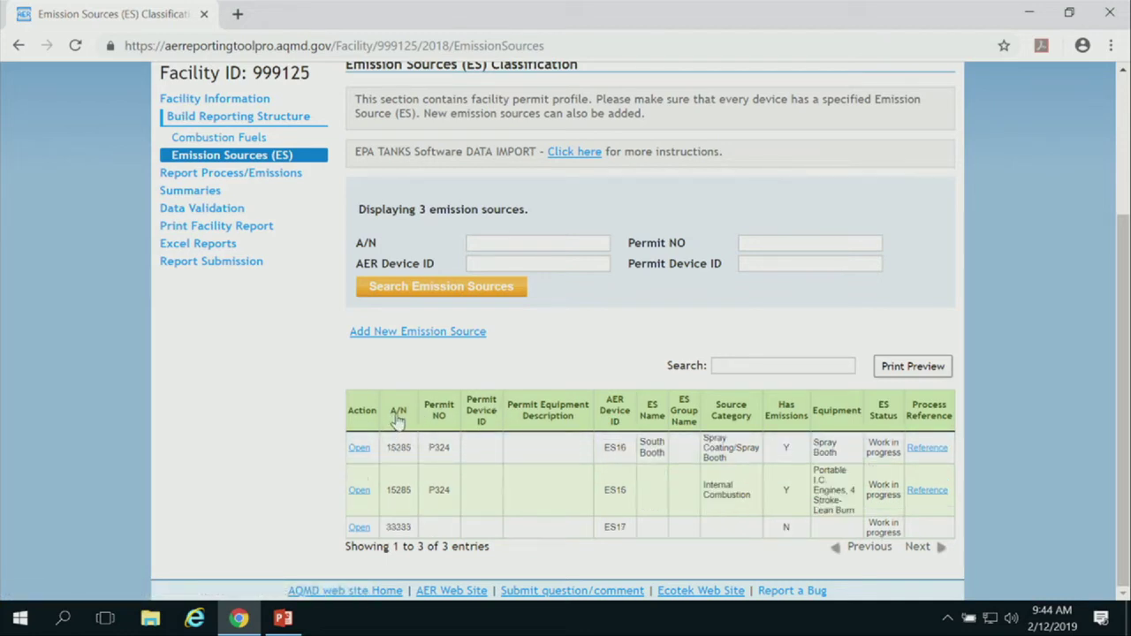
click(451, 413)
click(393, 415)
click(782, 427)
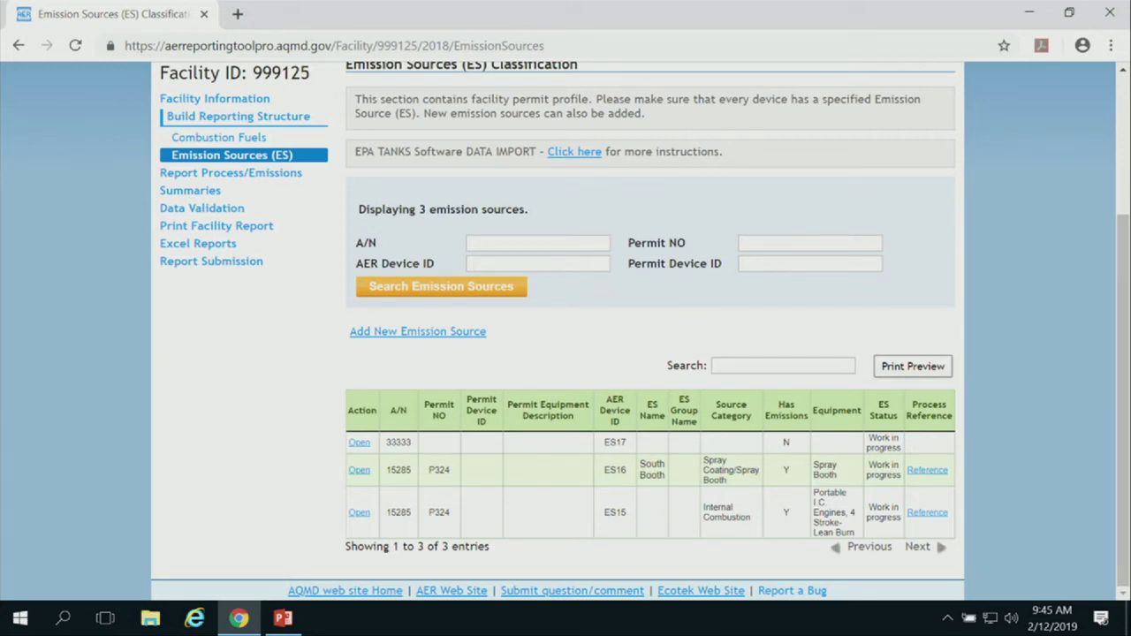
click(416, 332)
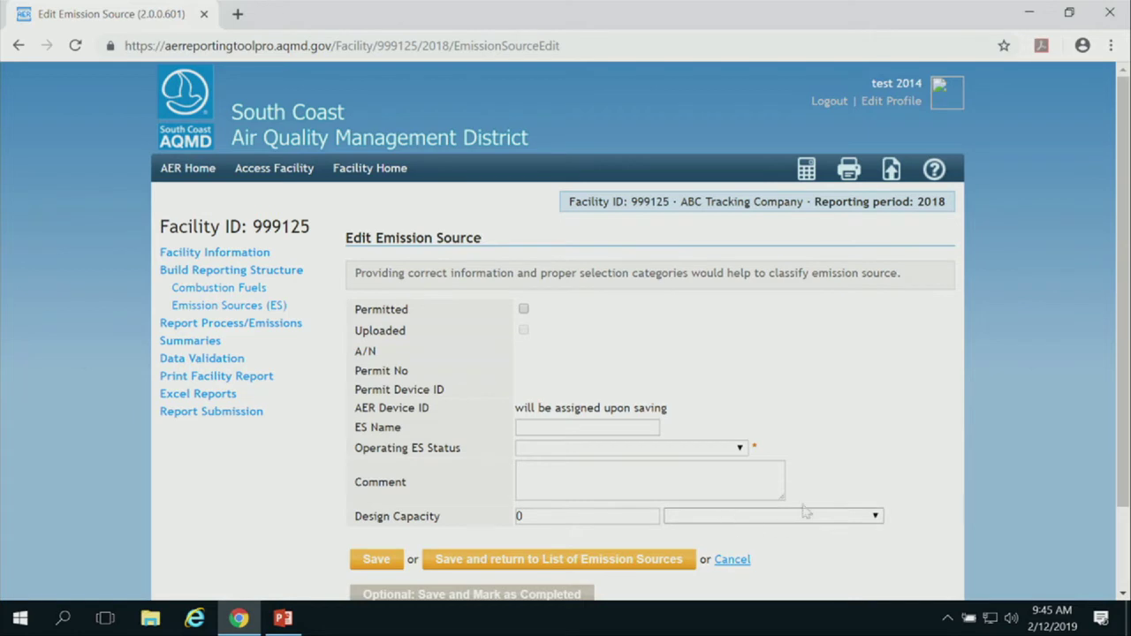
- Mark the new emission source Permitted, with a new A/N and permit number 34567
scroll(839, 445, down, 1)
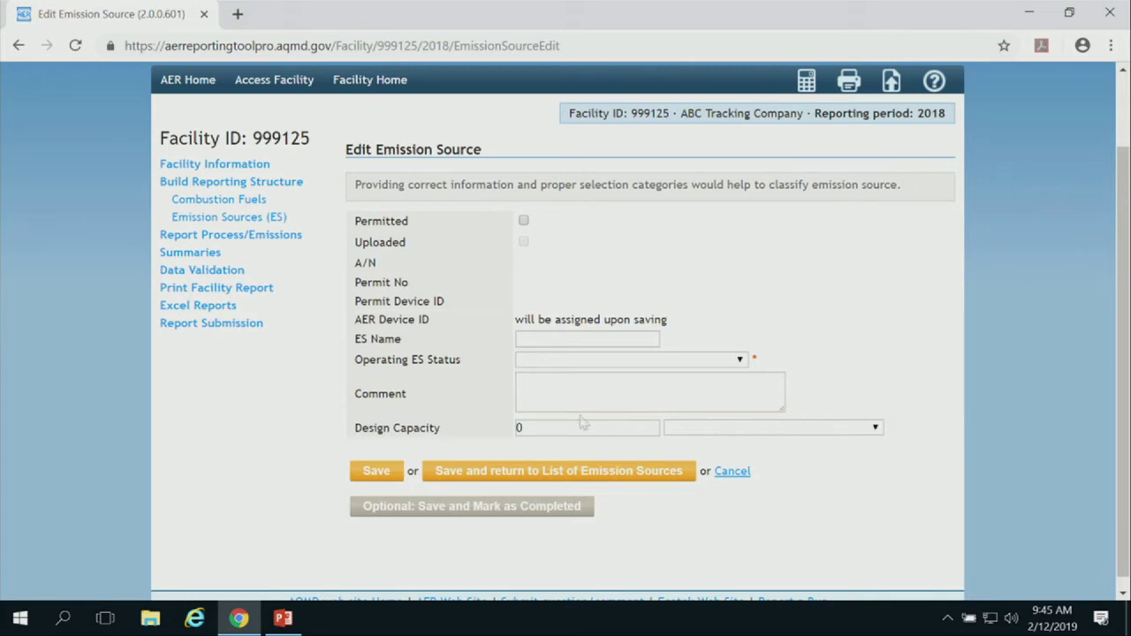
click(523, 221)
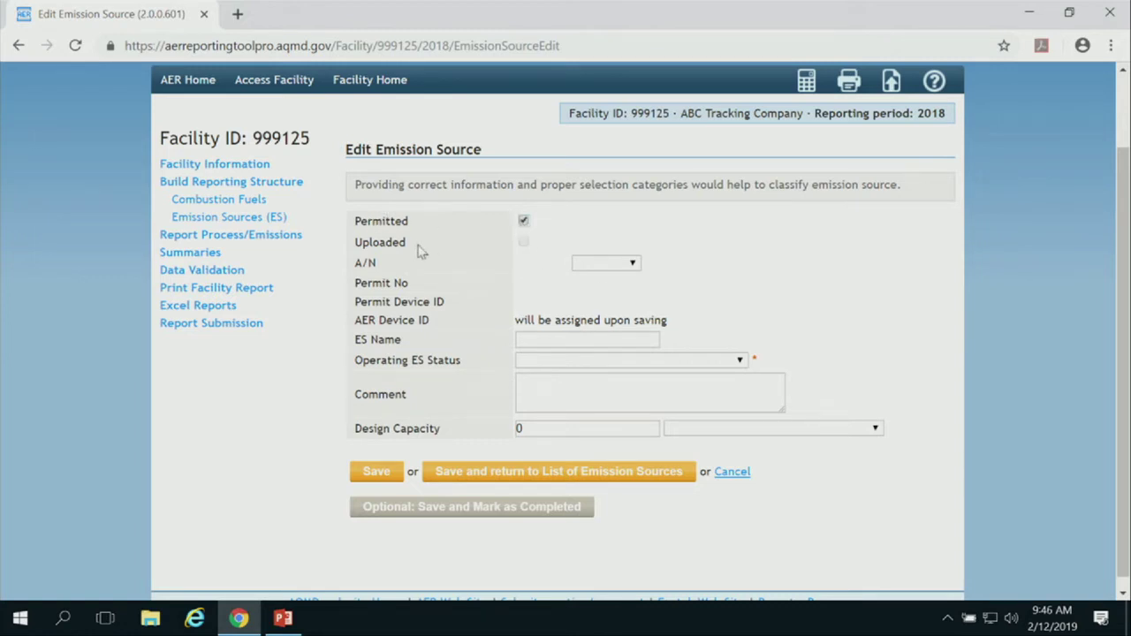
drag(407, 241, 357, 249)
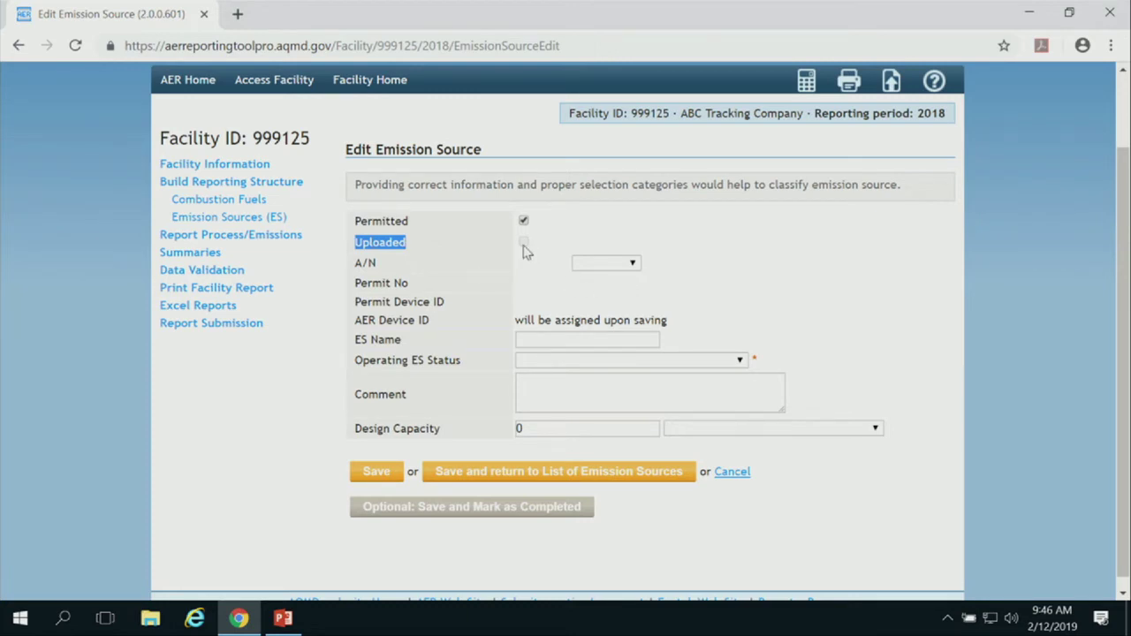
click(633, 265)
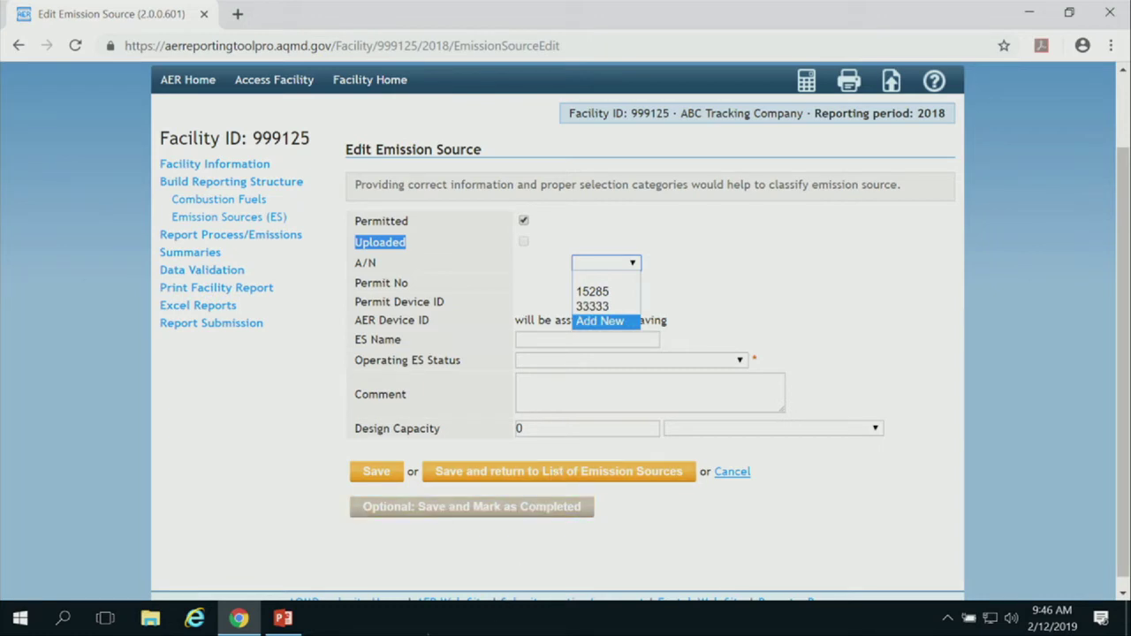
click(591, 322)
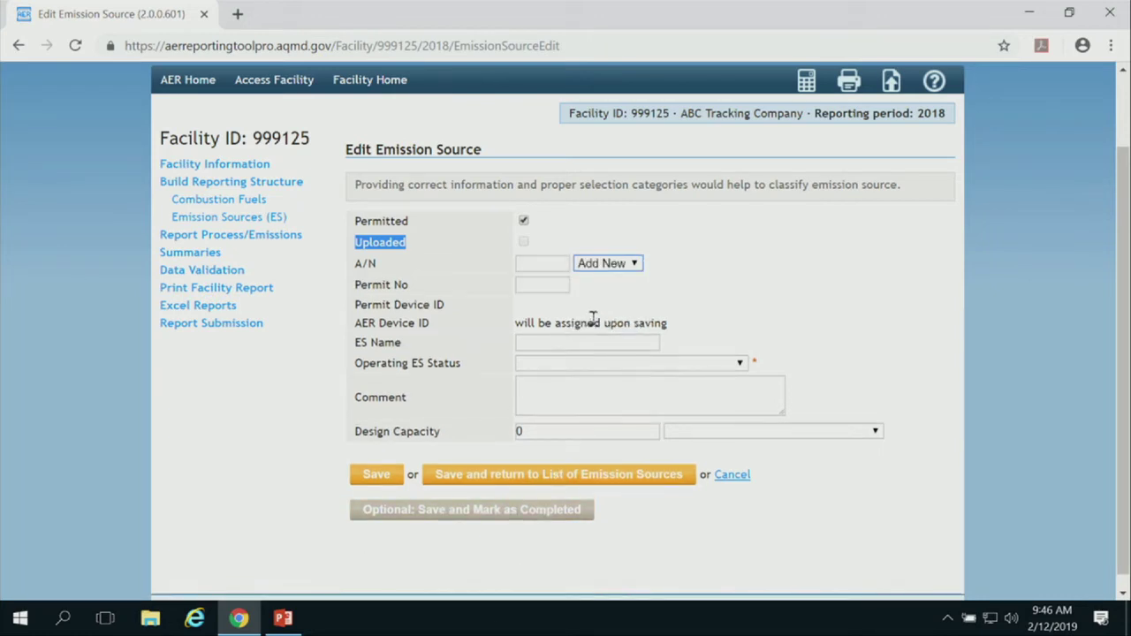
click(532, 290)
text(34)
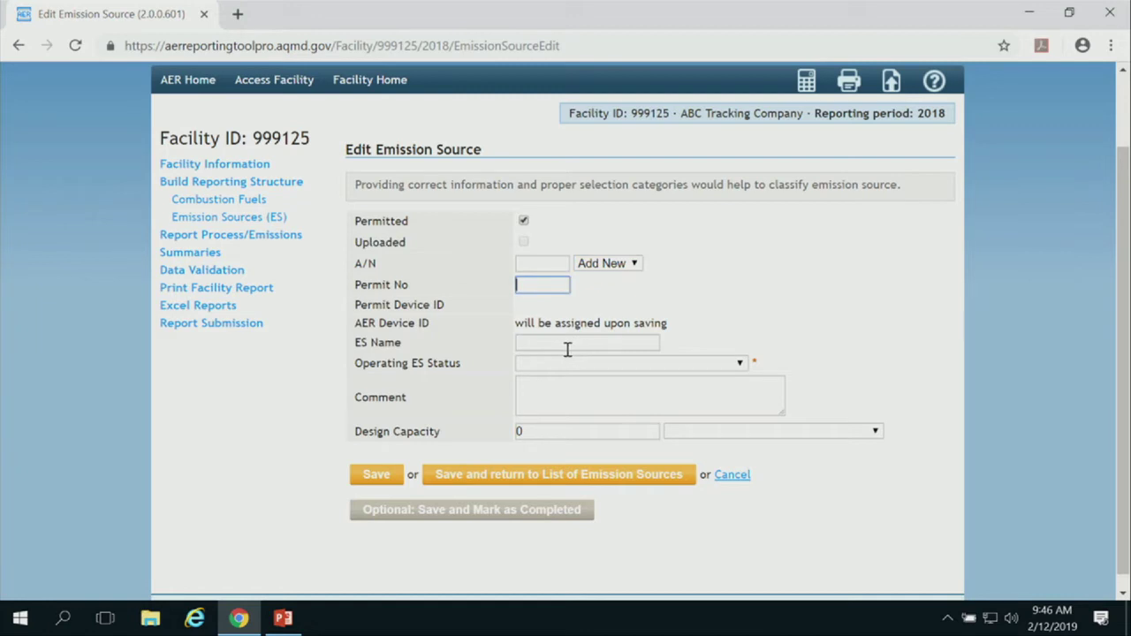
text(567)
click(537, 343)
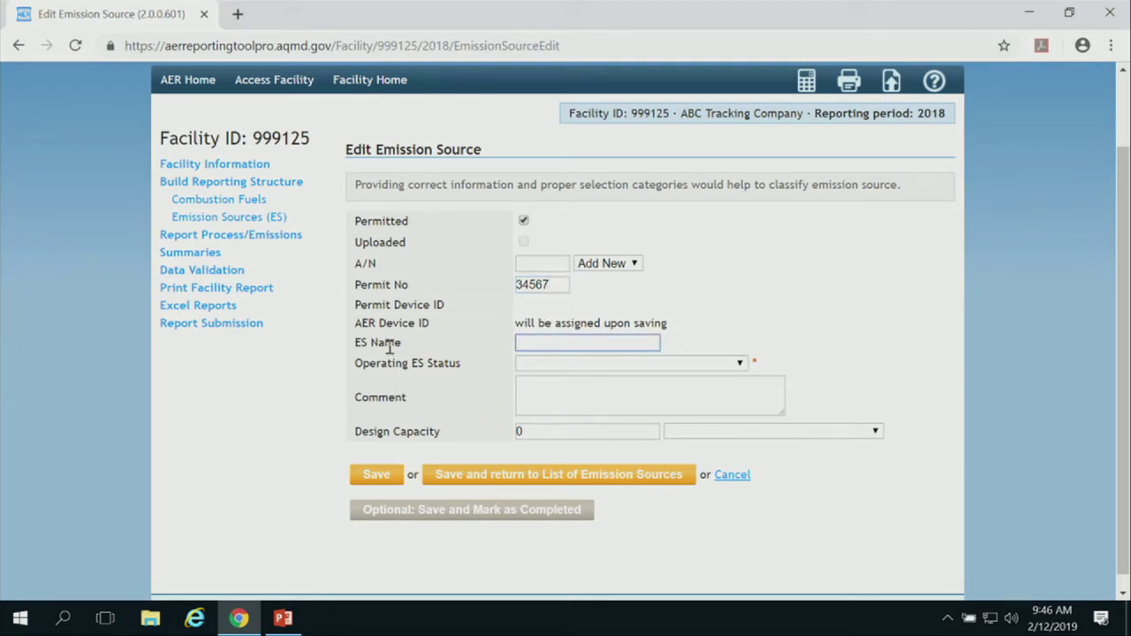
drag(670, 323, 520, 323)
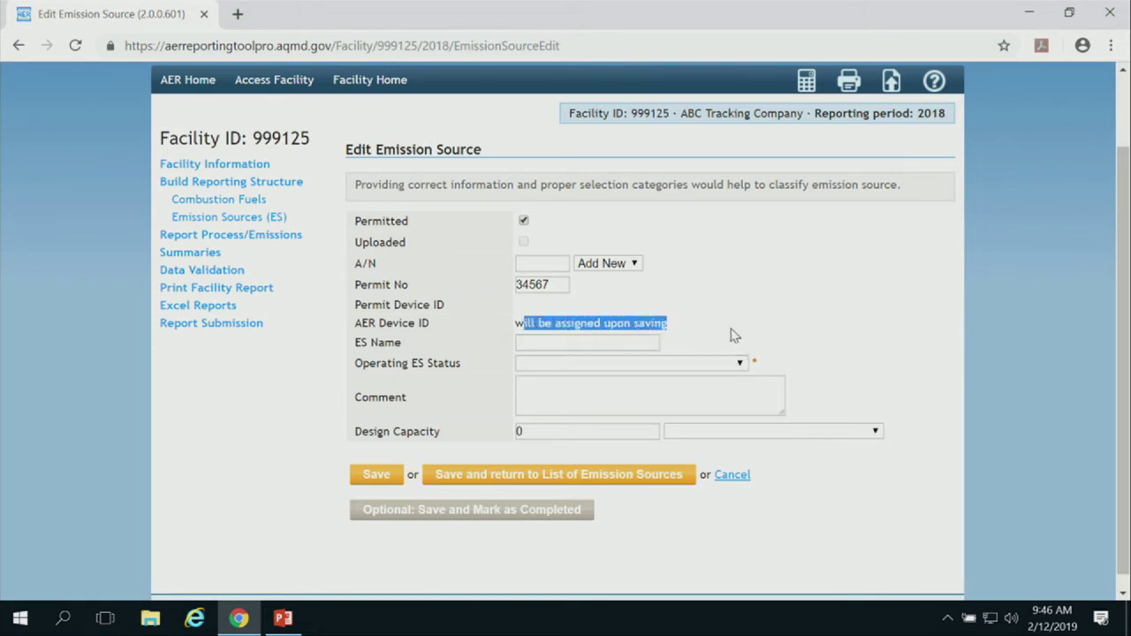
click(569, 343)
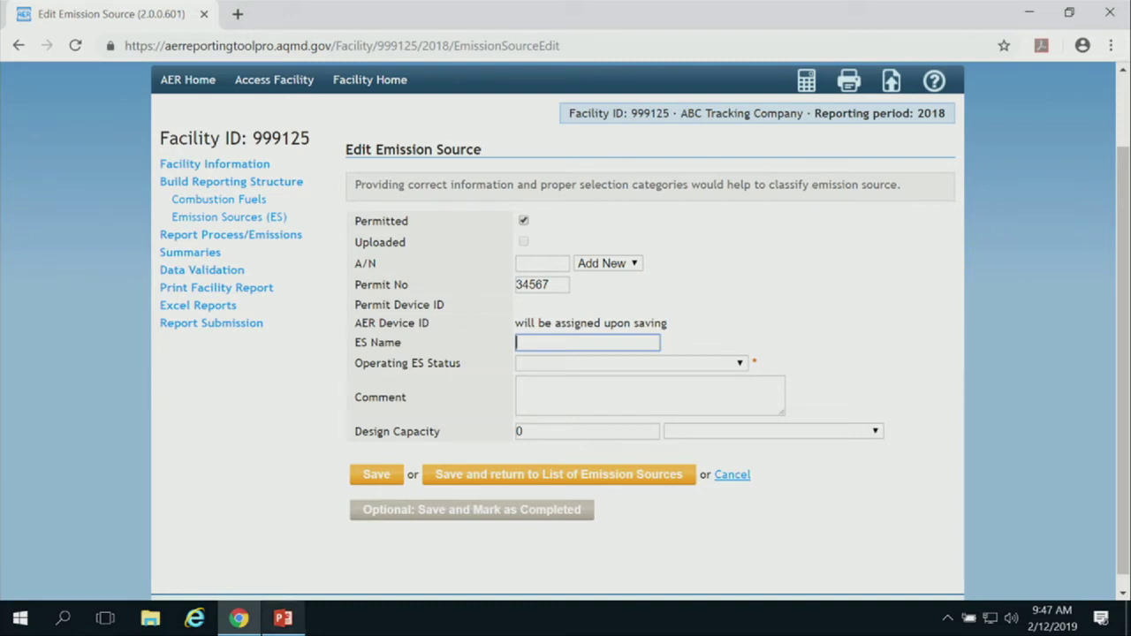
- Name the source 'South Booth', set Normal Operation status, and bring up its categorization options
text(South )
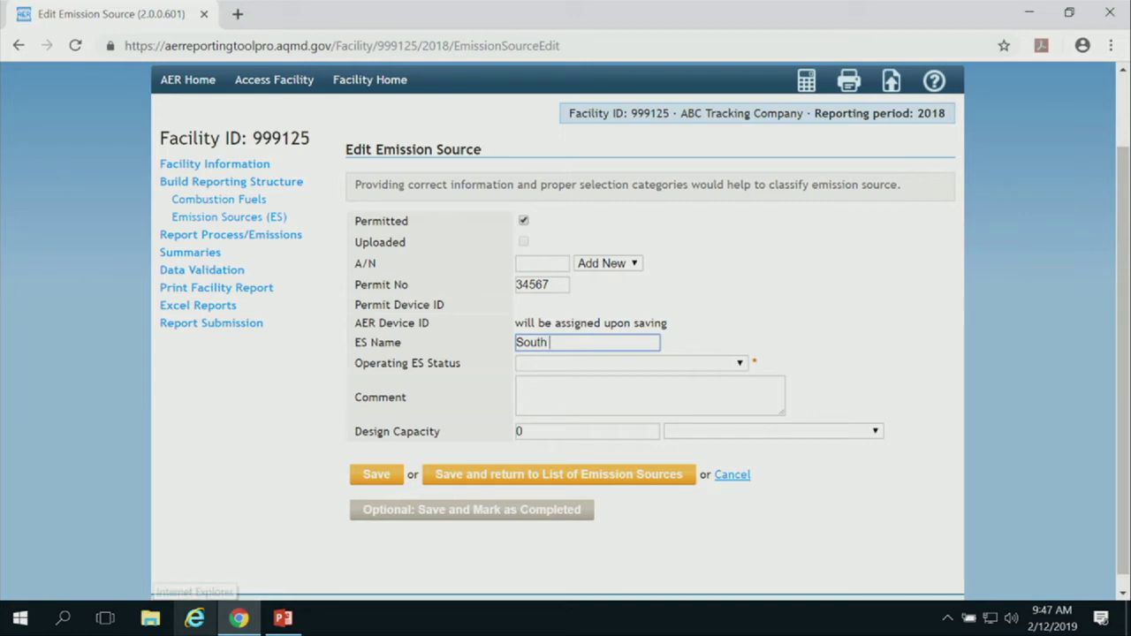
text(Booth)
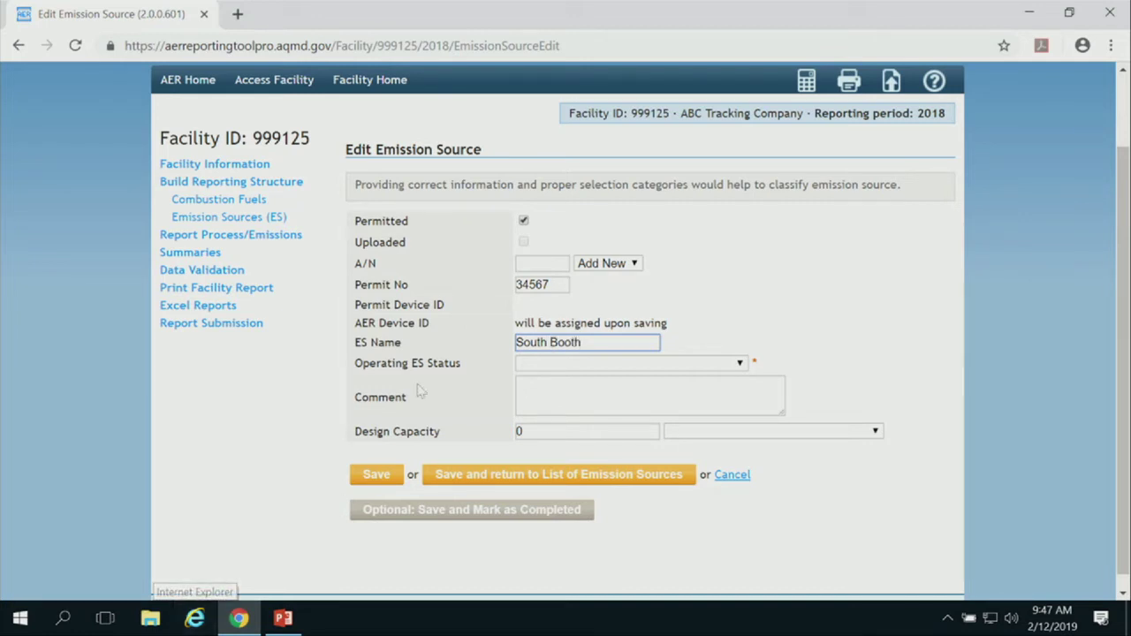
click(739, 366)
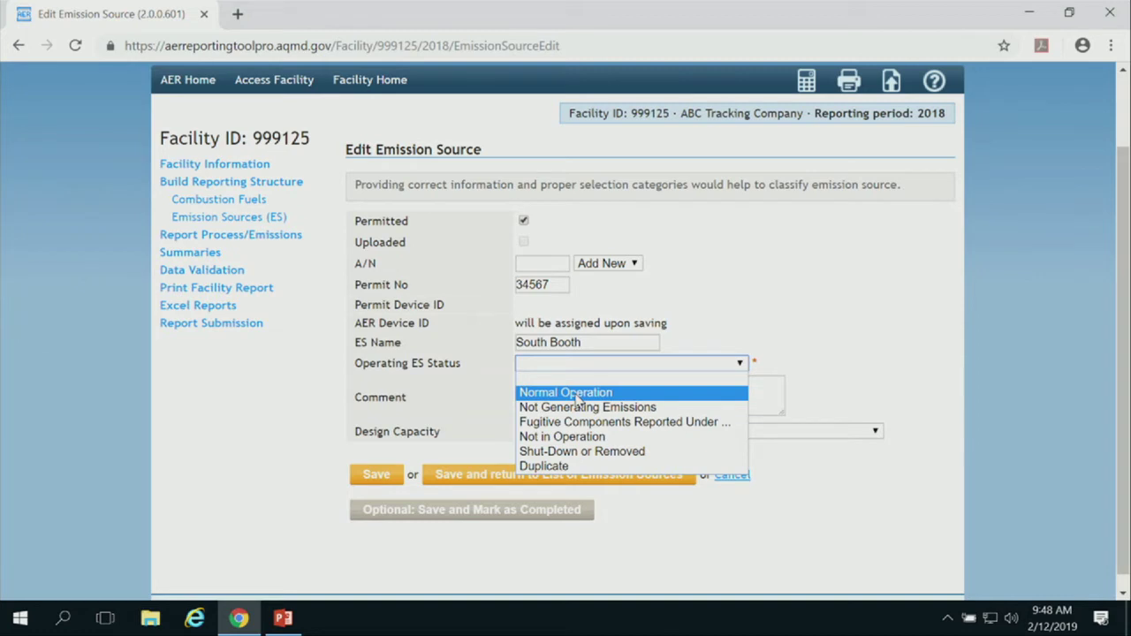
click(577, 395)
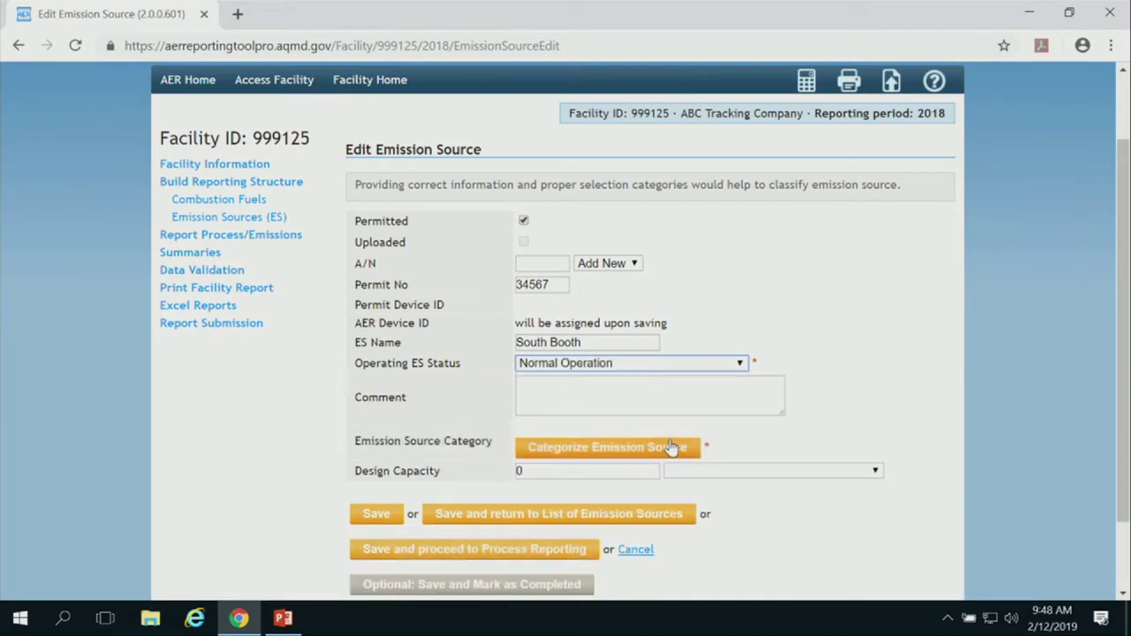
click(690, 397)
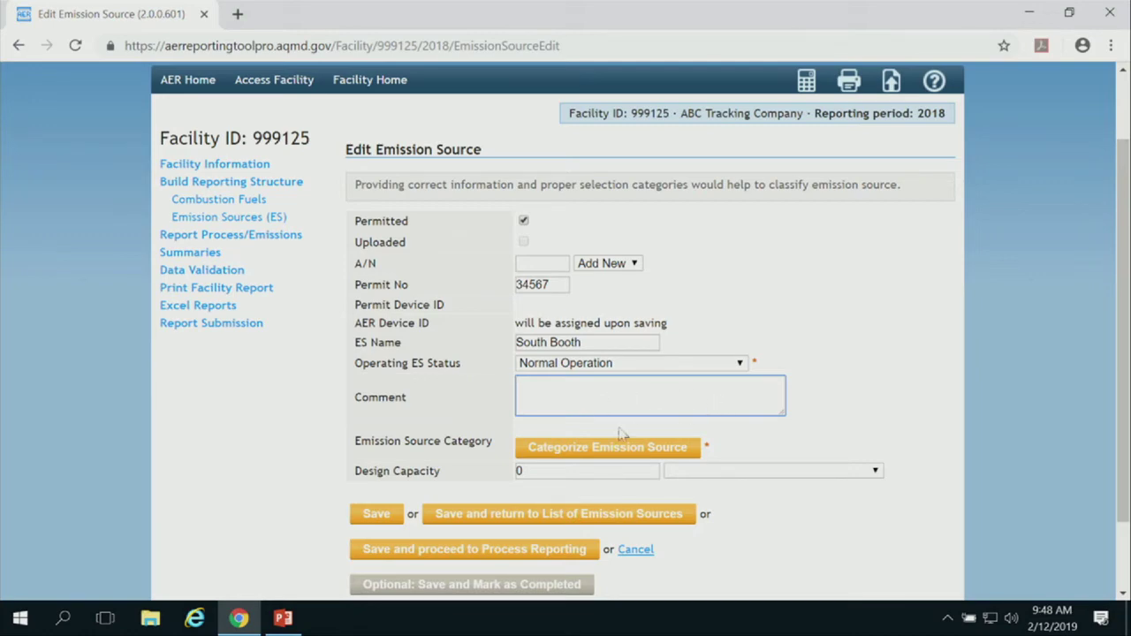
scroll(905, 421, down, 1)
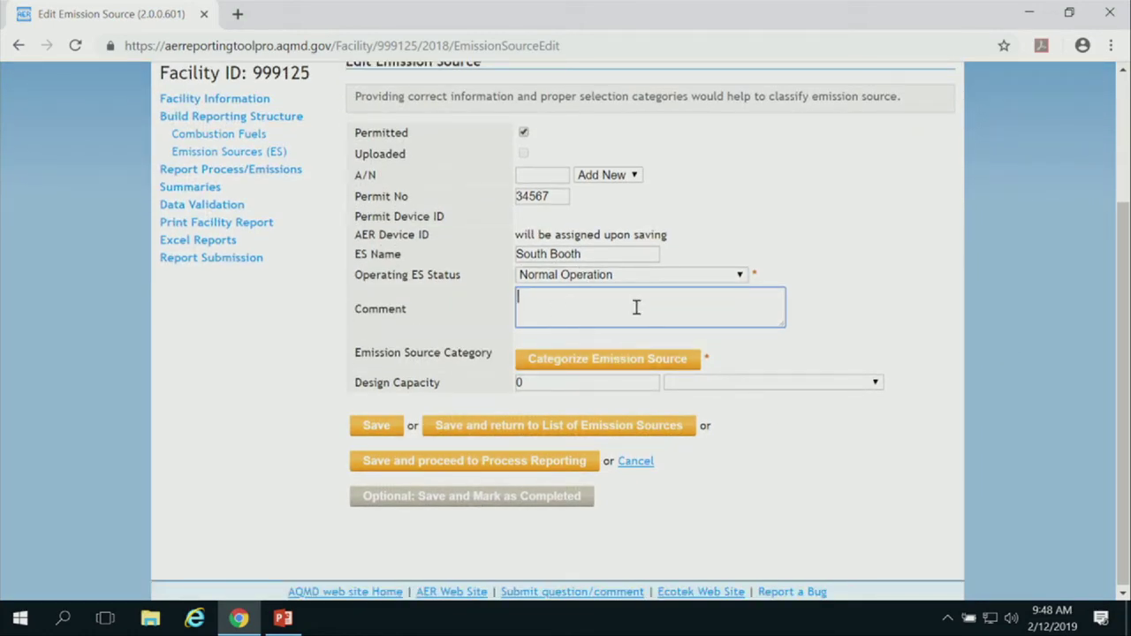
click(578, 368)
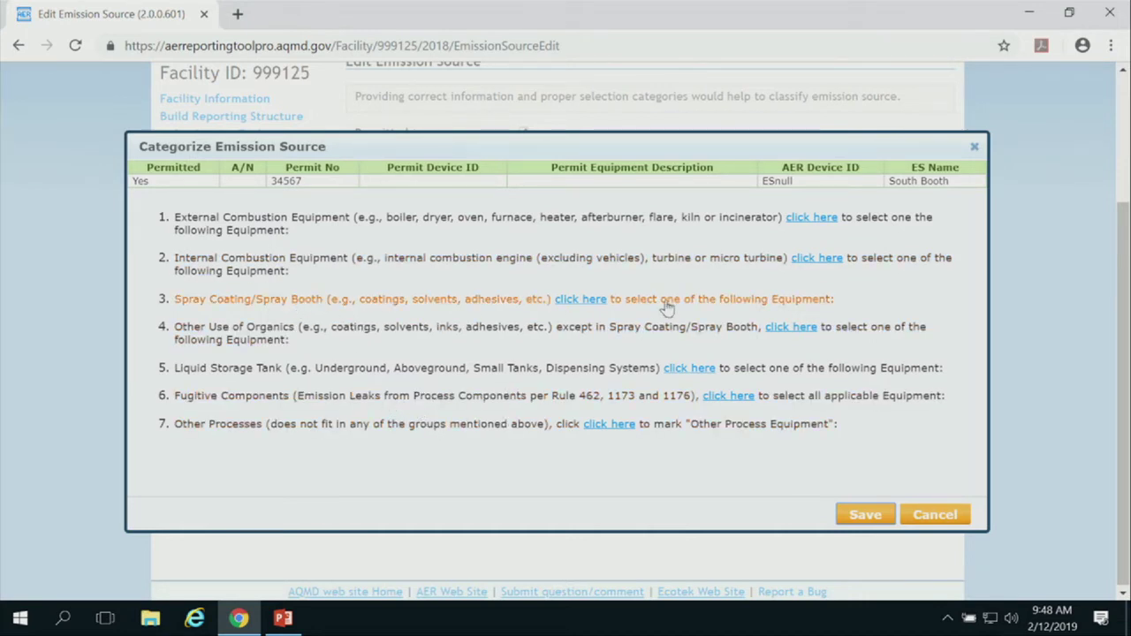
- Categorize the source as Spray Coating/Spray Booth equipment and save the category
click(585, 301)
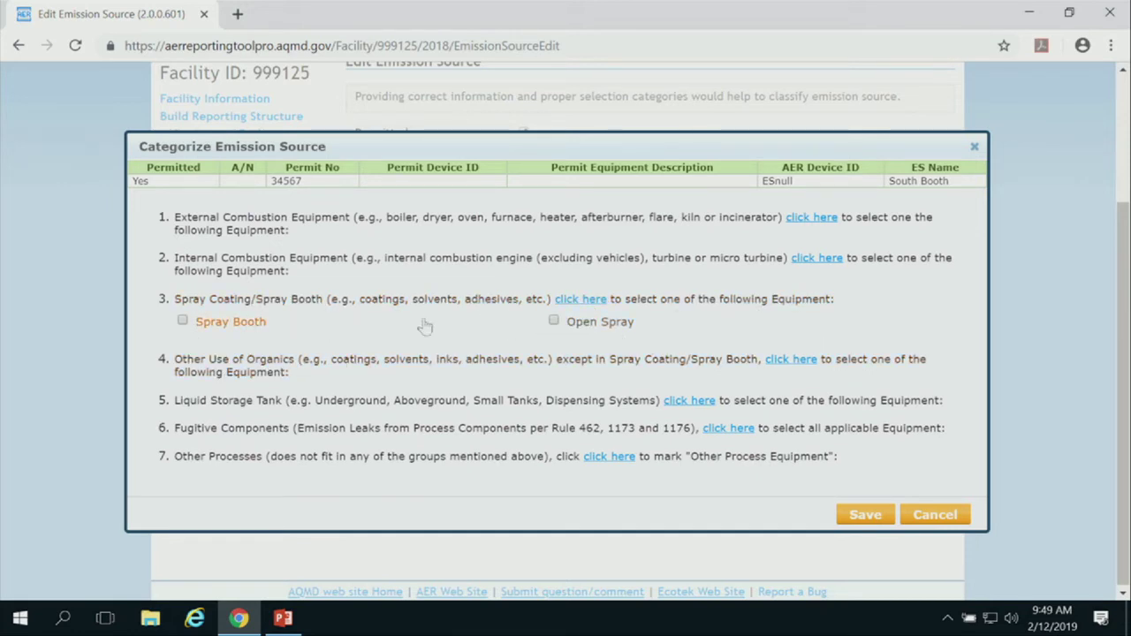
click(183, 320)
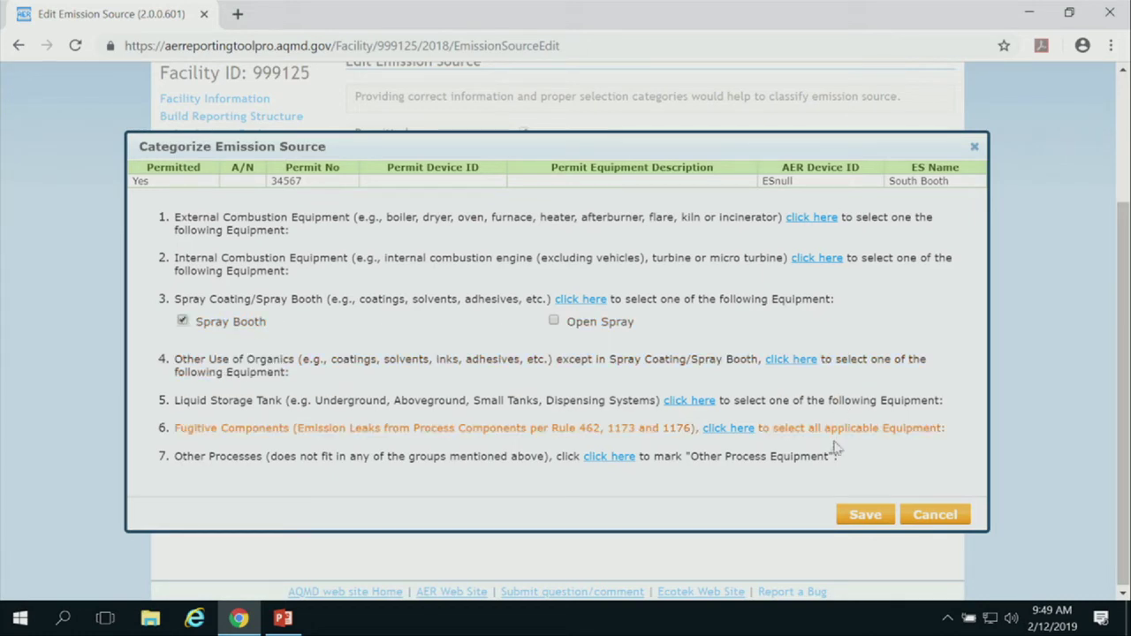
click(873, 519)
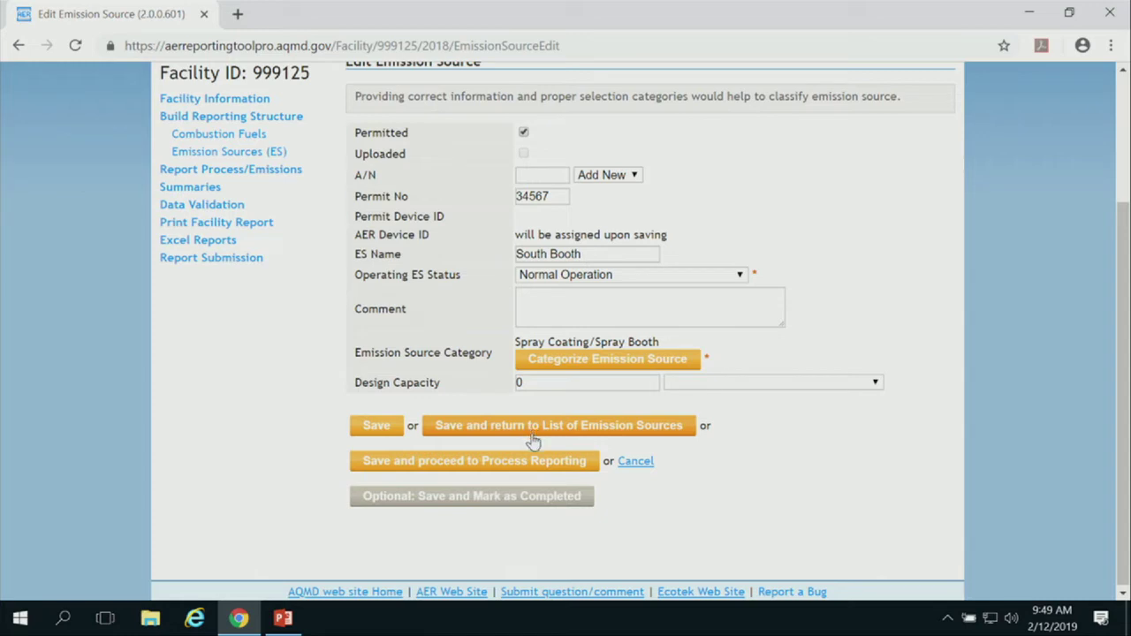
- Save South Booth as device ES18 and proceed to its process references with P1
click(452, 464)
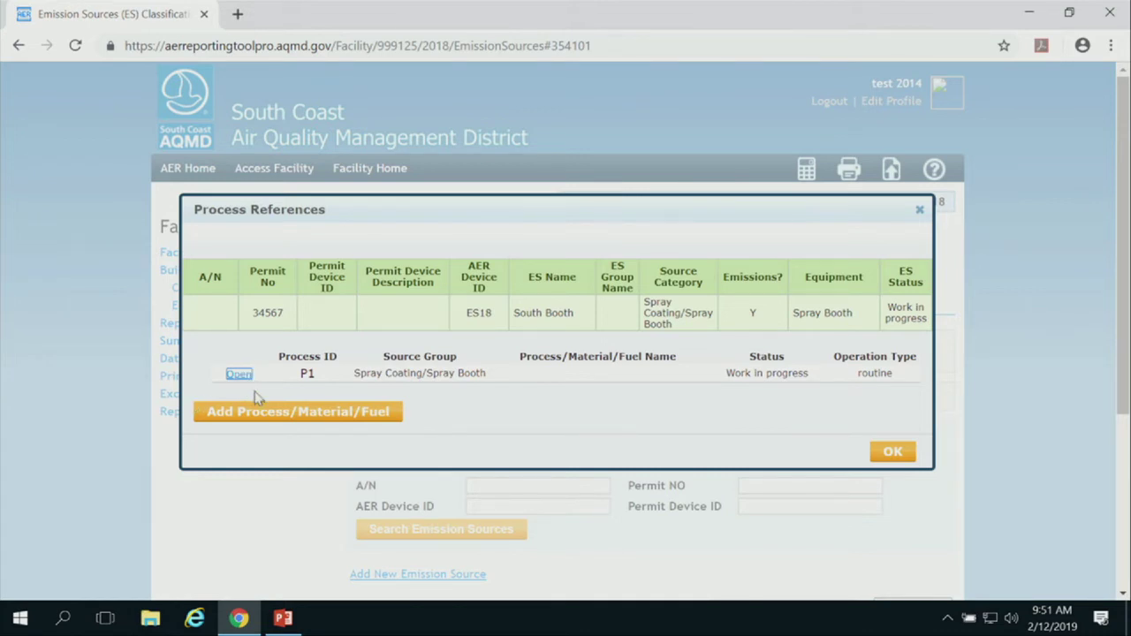
- Bring up the Edit Emission Process form for spray booth process P1
click(235, 374)
click(239, 375)
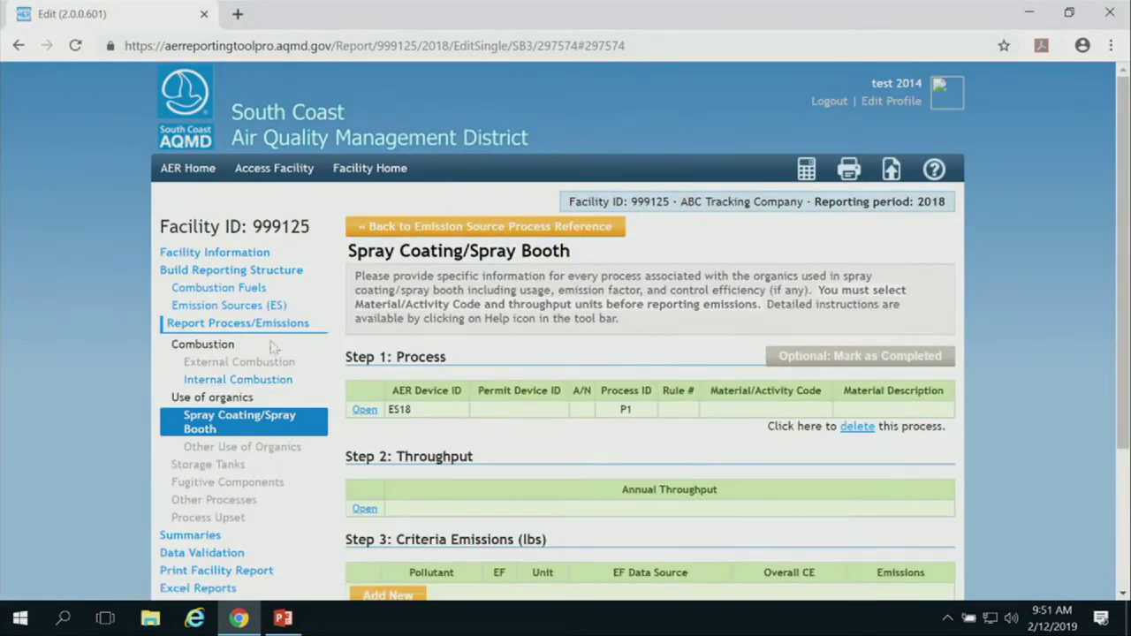
scroll(574, 336, down, 3)
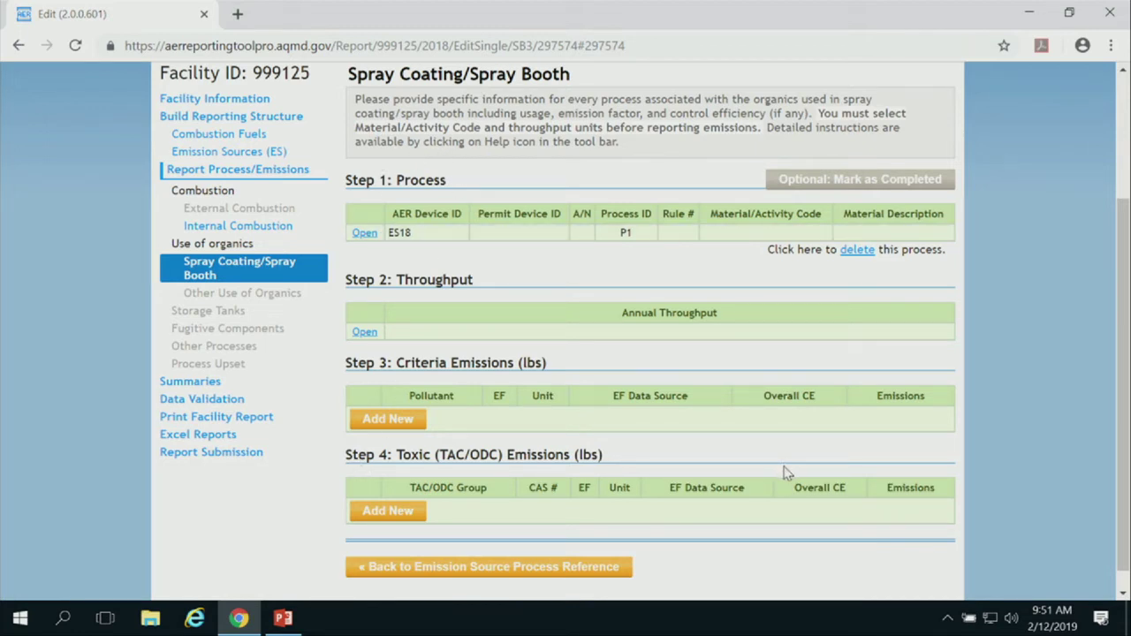
scroll(757, 550, down, 1)
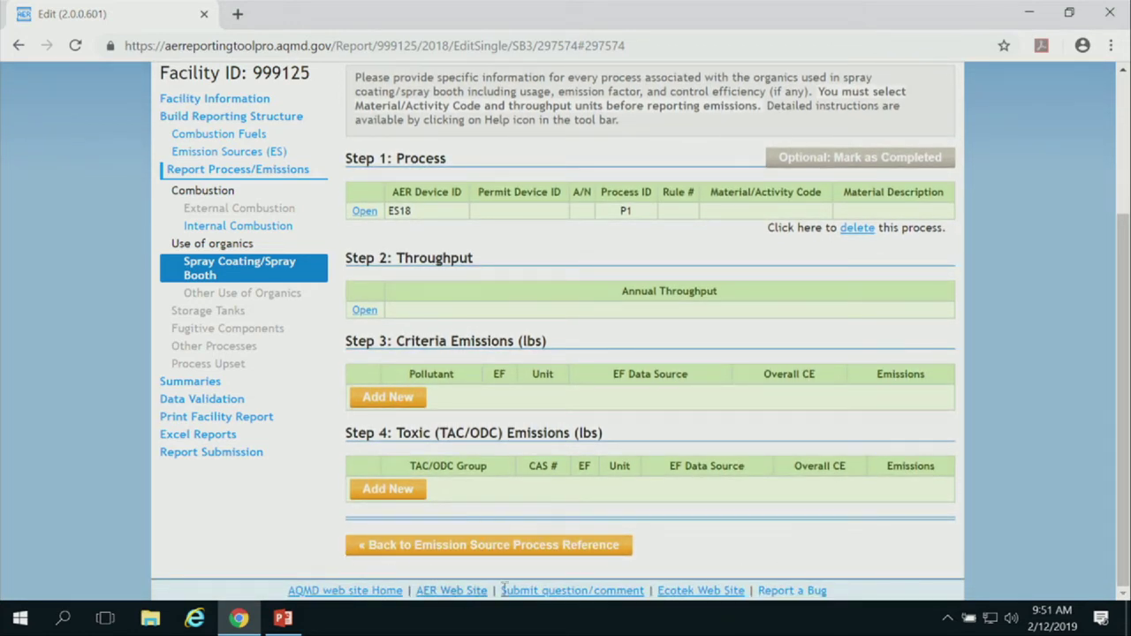
click(364, 213)
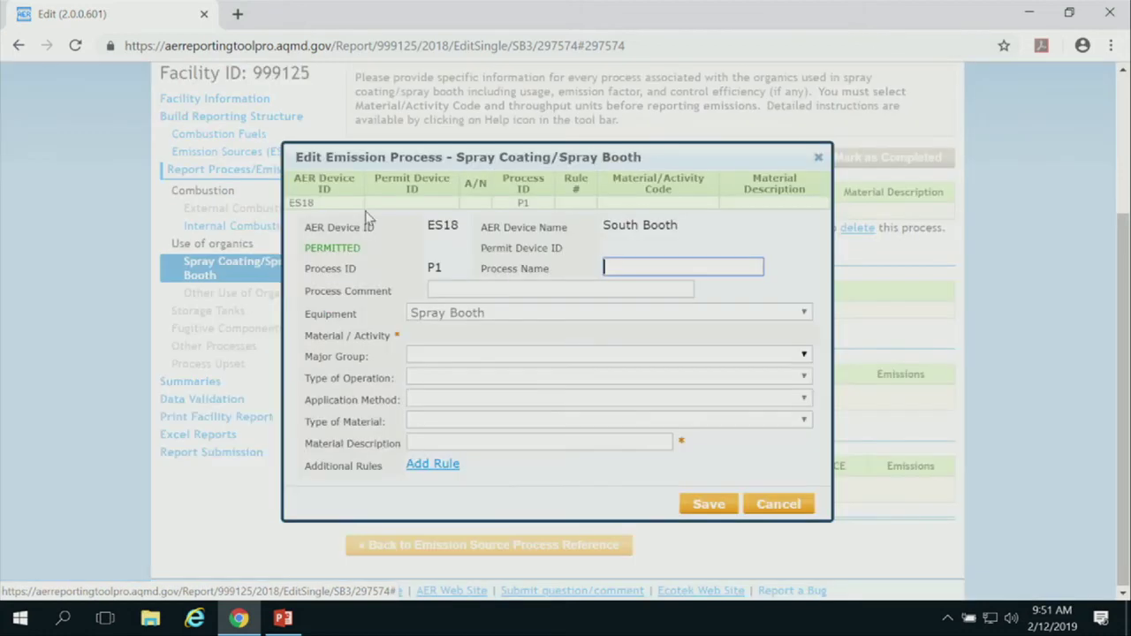
- Name the ES18 process 'Primer'
click(632, 265)
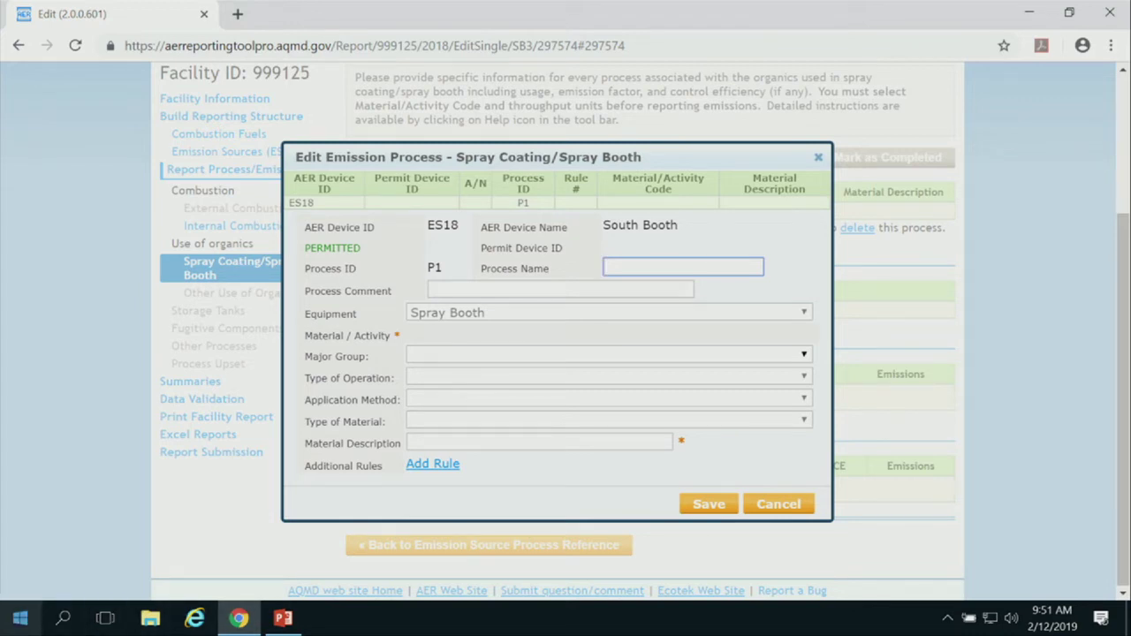
text(Primae)
key(BackSpace)
key(BackSpace)
text(er)
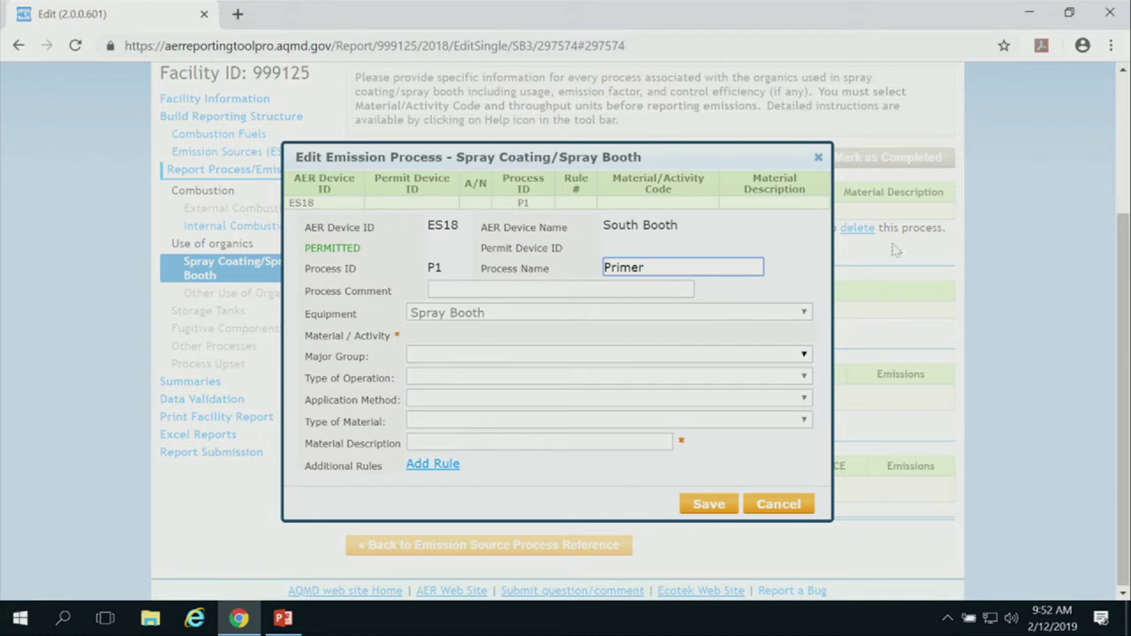
click(448, 292)
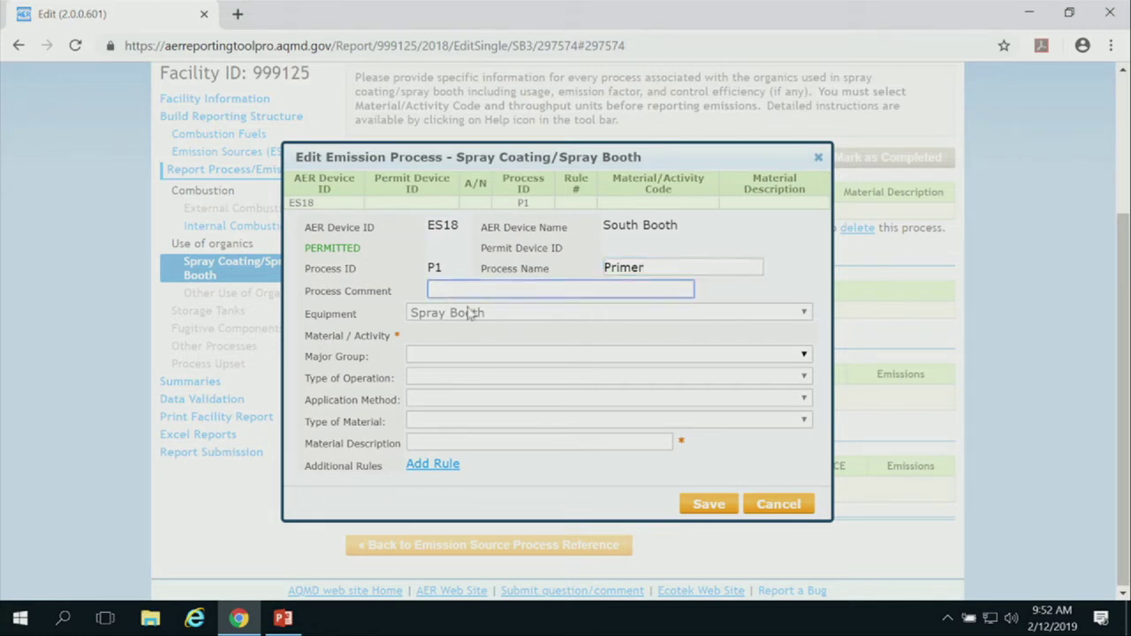
- Classify it as Coating, Motor Vehicle Non-Assembly Line Coating Operations, HVLP Application, Primer
click(451, 358)
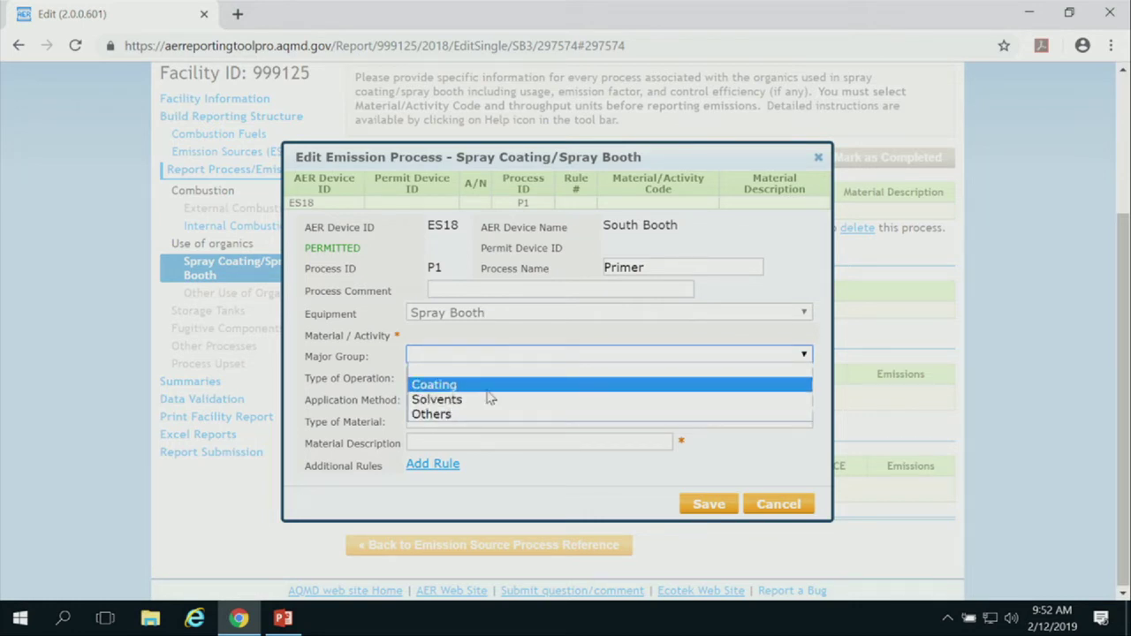
click(439, 392)
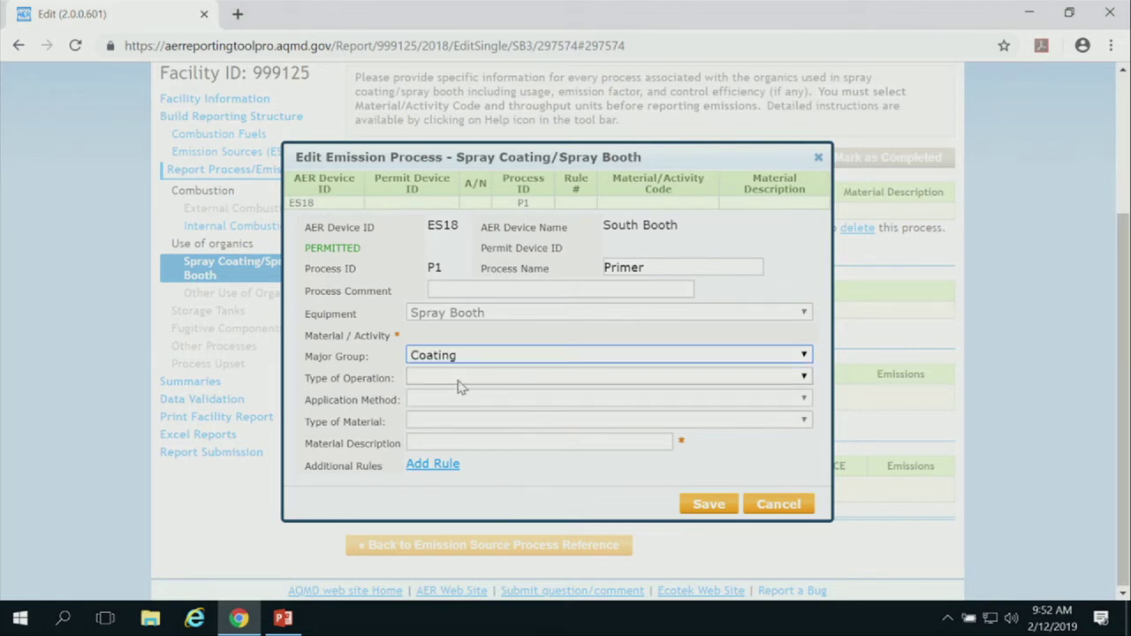
click(460, 383)
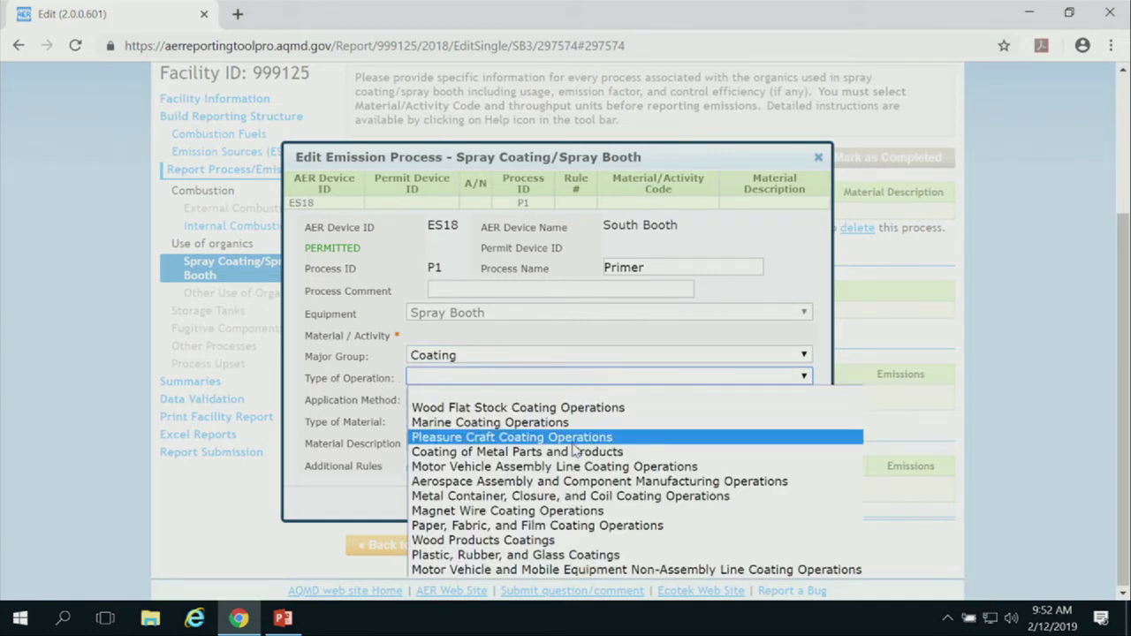
click(543, 570)
click(446, 399)
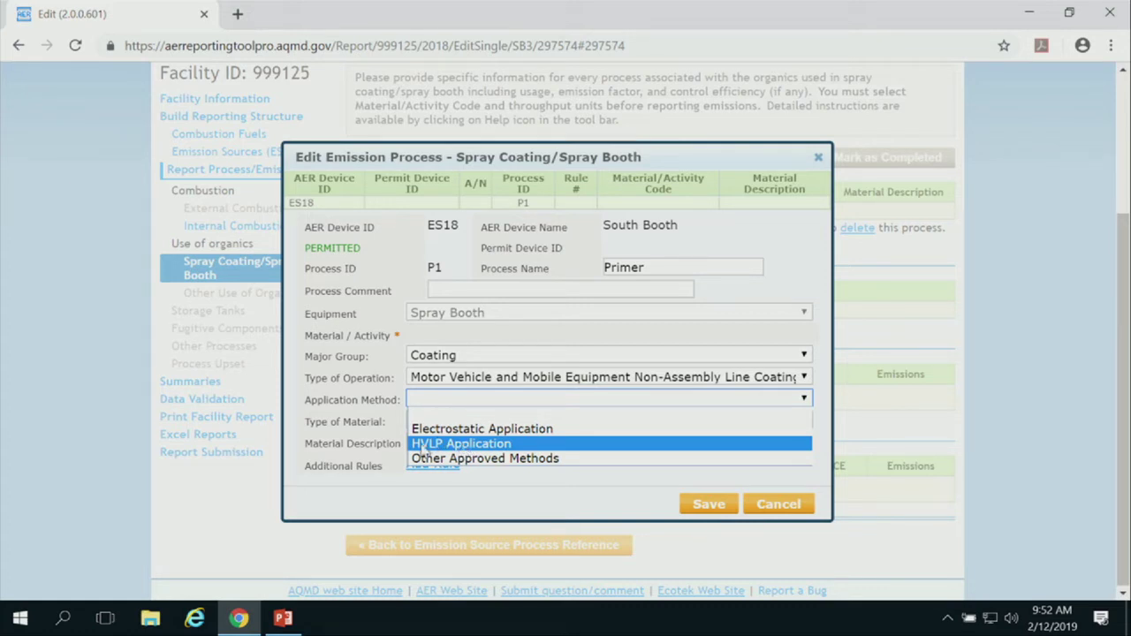
click(433, 446)
click(502, 424)
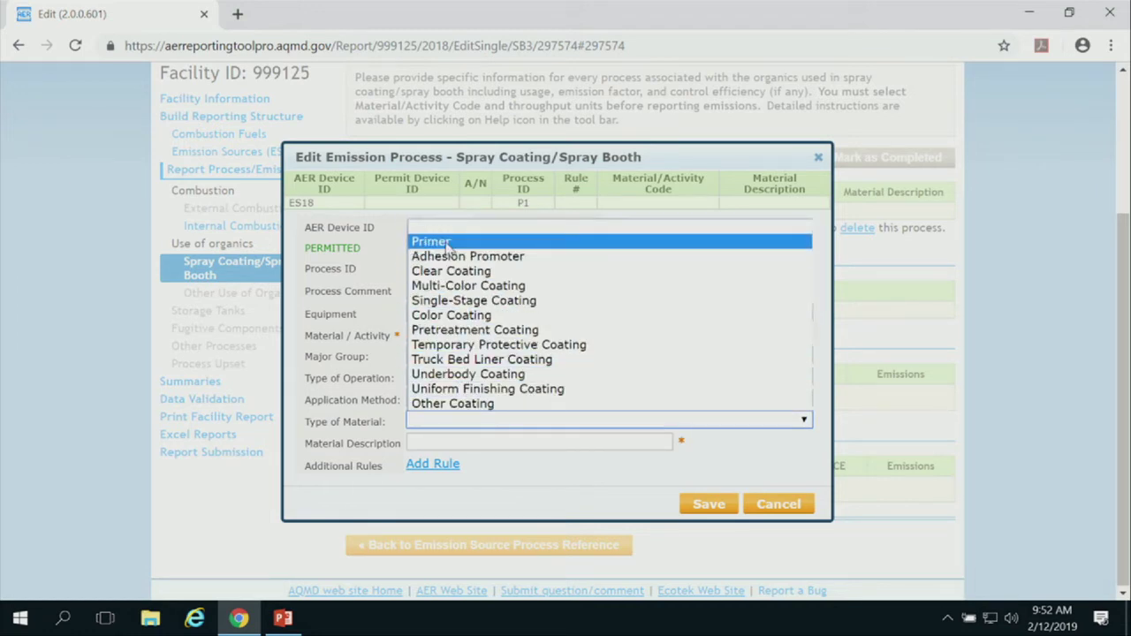
click(448, 243)
click(459, 446)
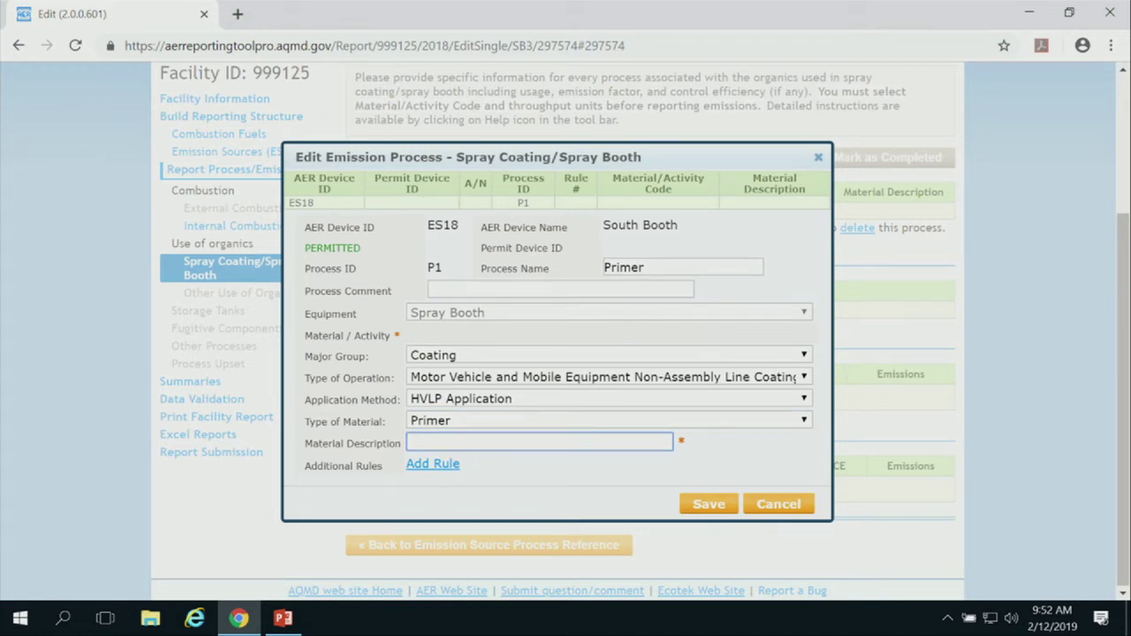
- Enter HS320 as the Primer process's material description
text(HS)
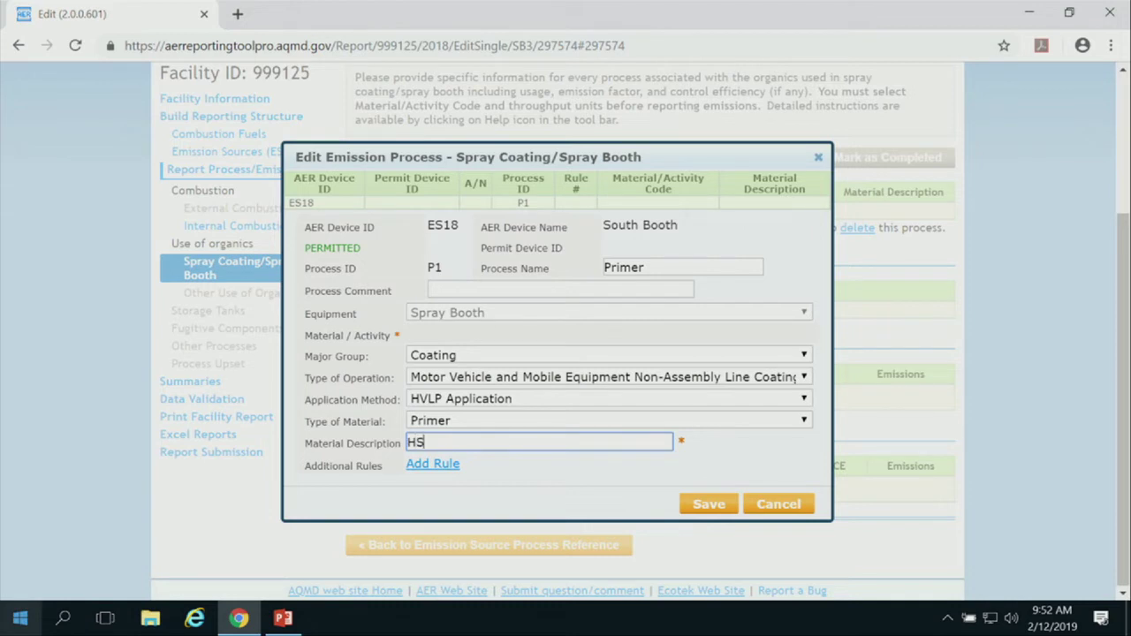
text(320)
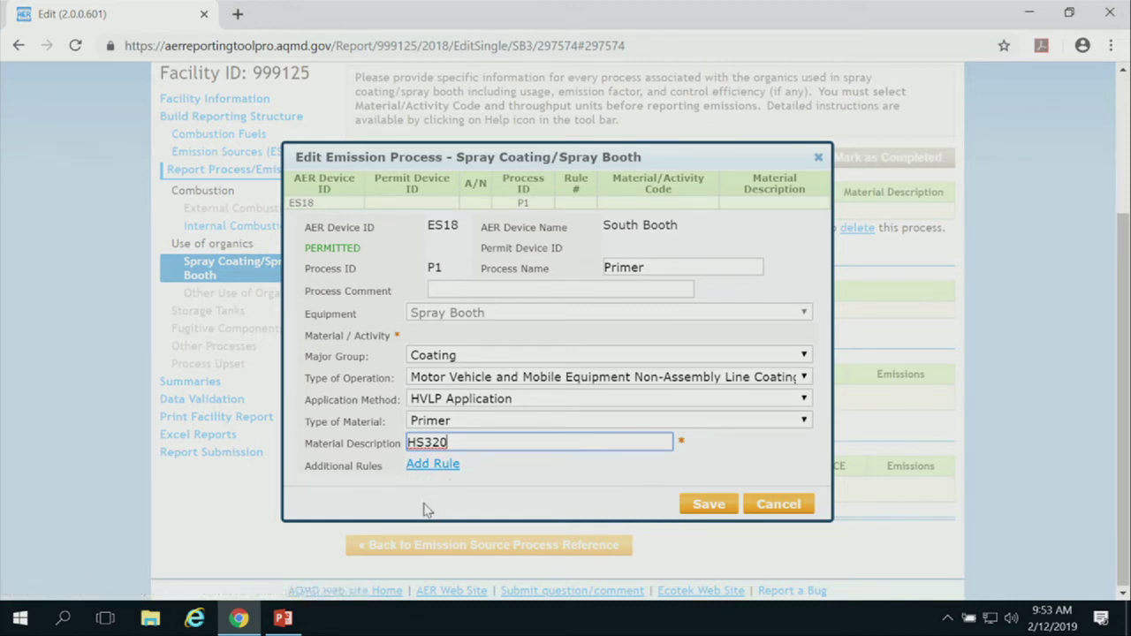
- Add Rule 1122 as an additional rule and save the Primer process
click(438, 465)
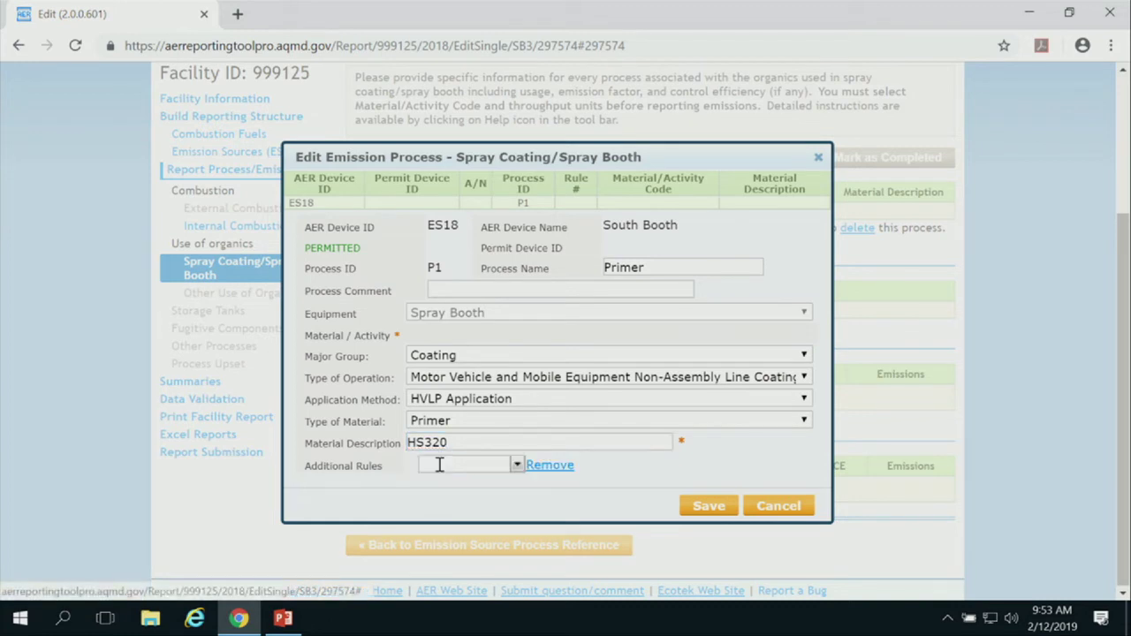
click(517, 465)
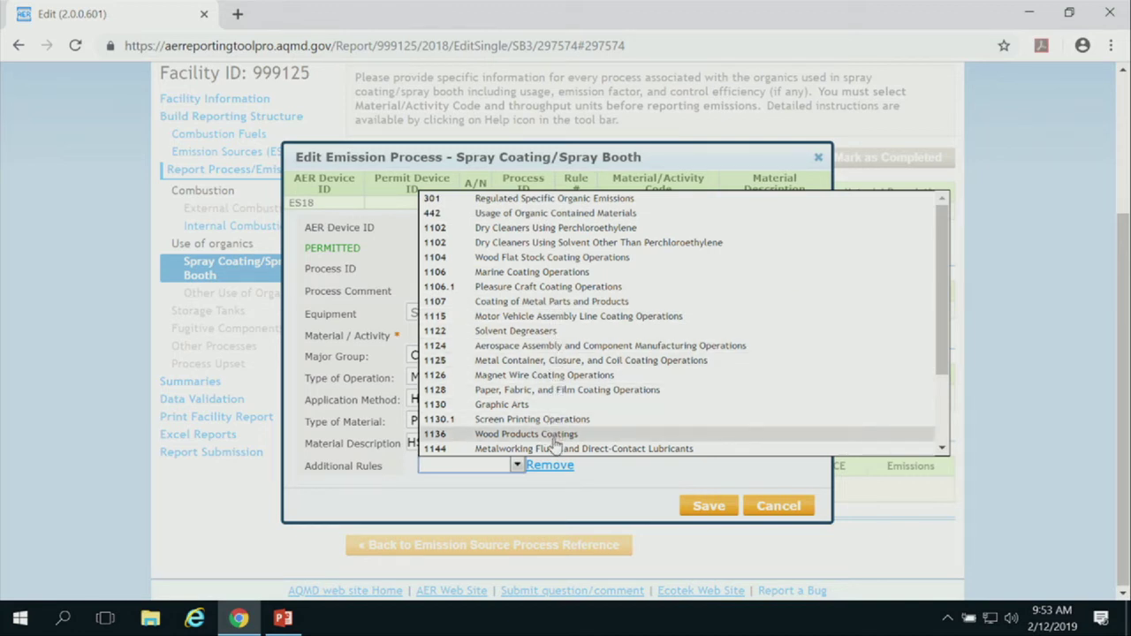
click(545, 332)
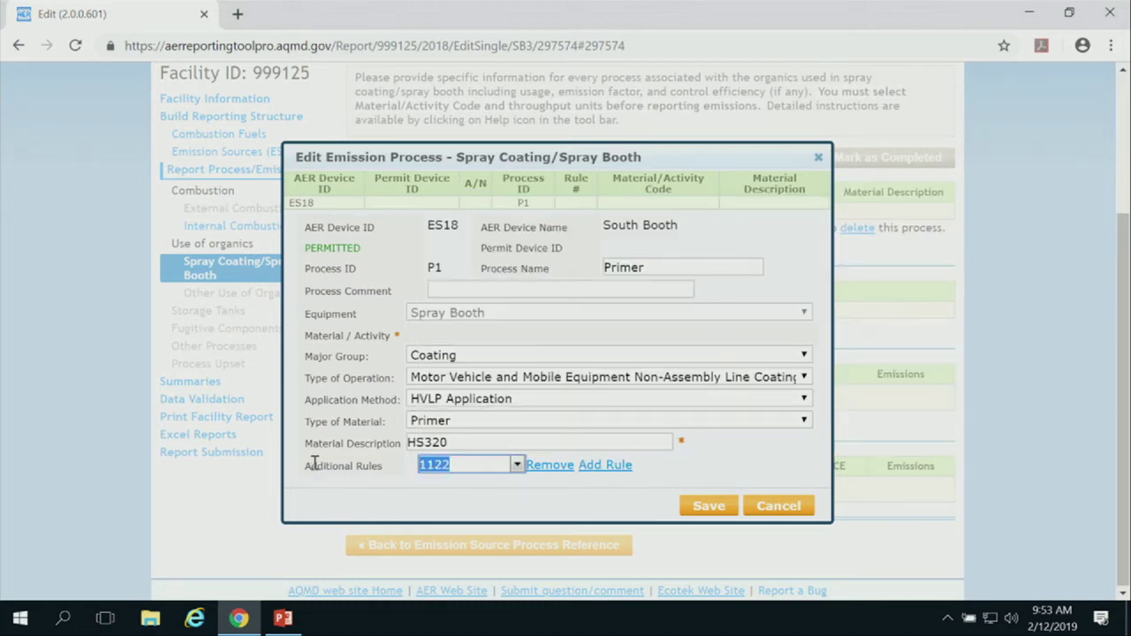
drag(301, 468, 393, 478)
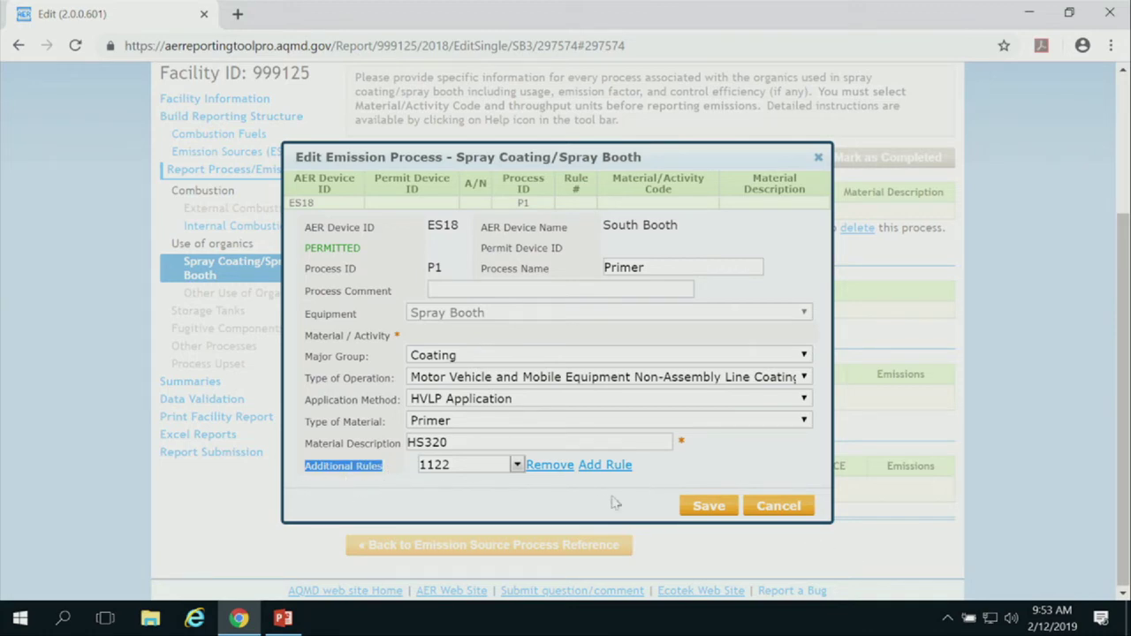
click(703, 508)
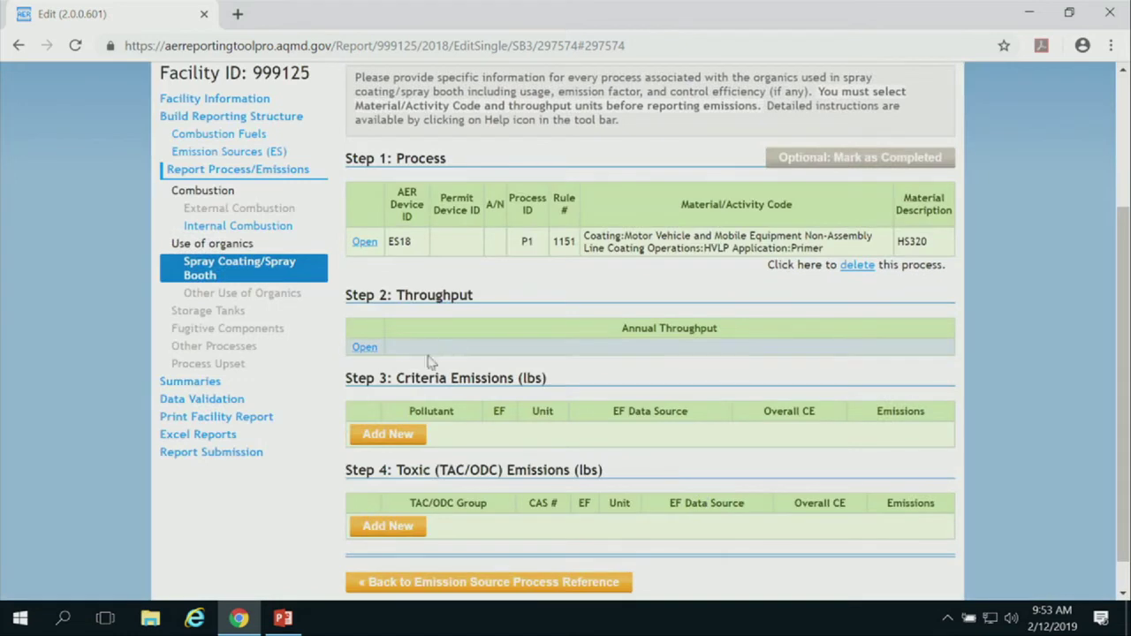
- Save an annual throughput of 2345 gal for process P1
click(364, 347)
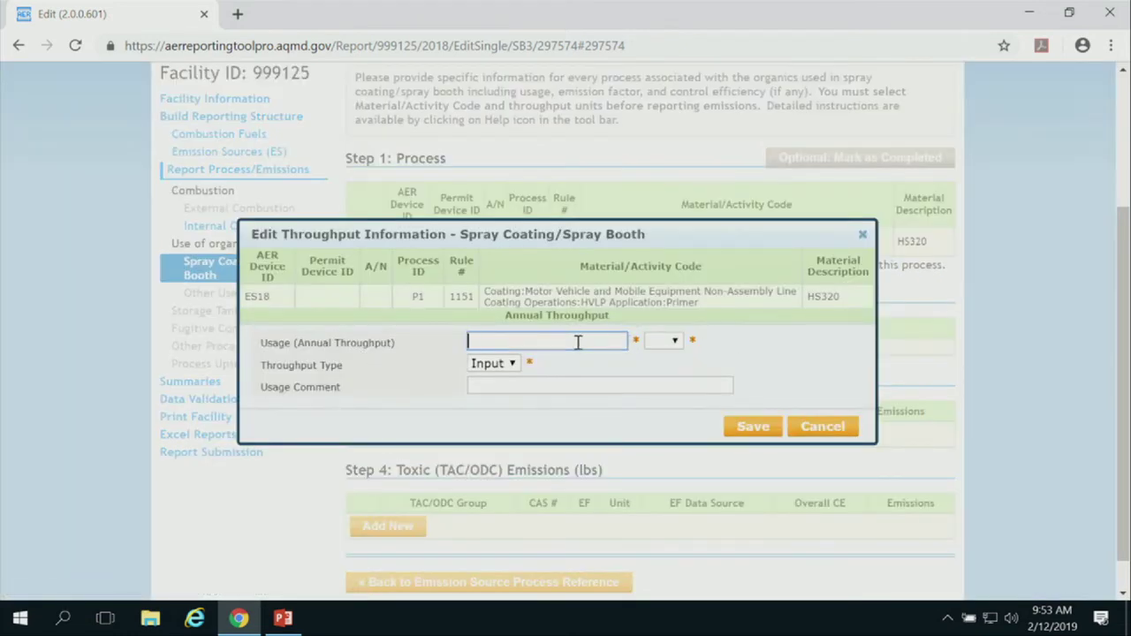
text(2345)
click(669, 341)
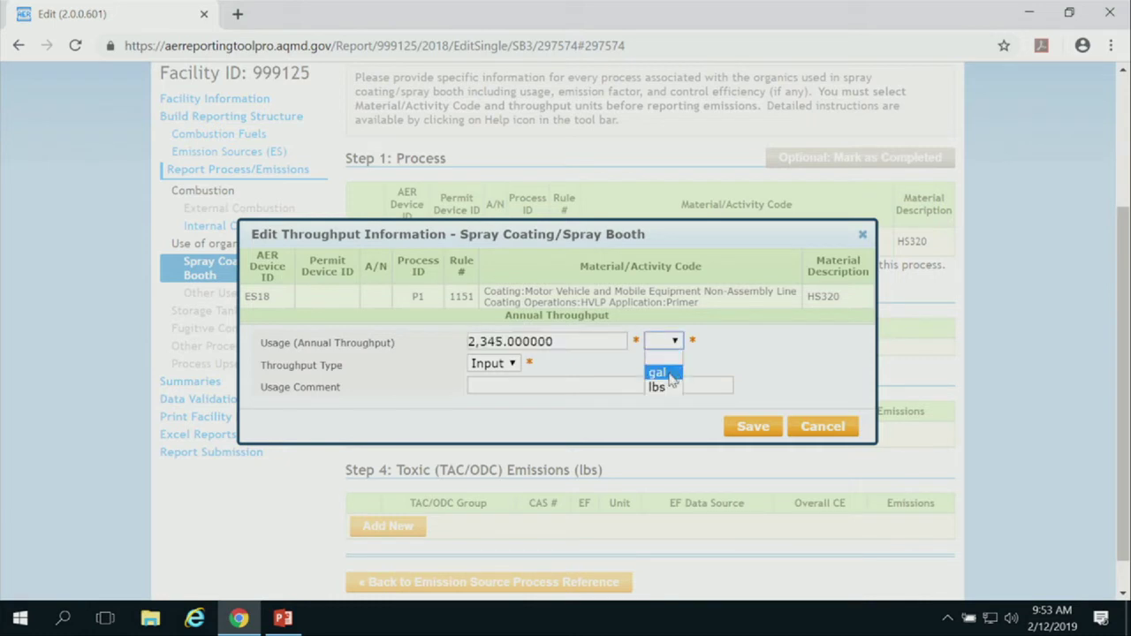
click(669, 374)
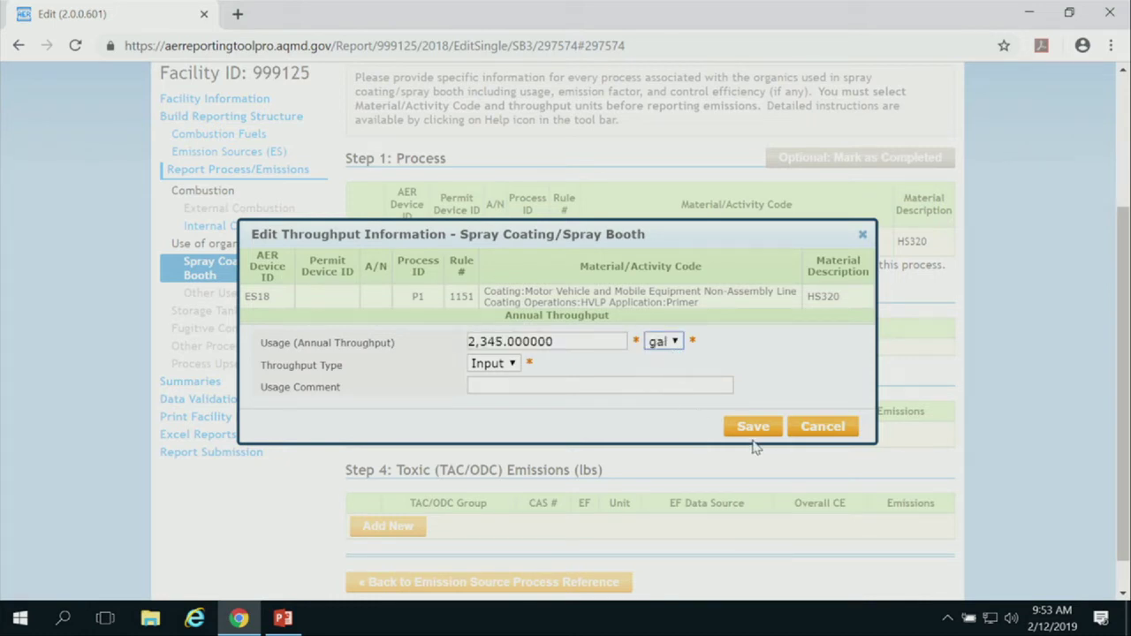
click(675, 345)
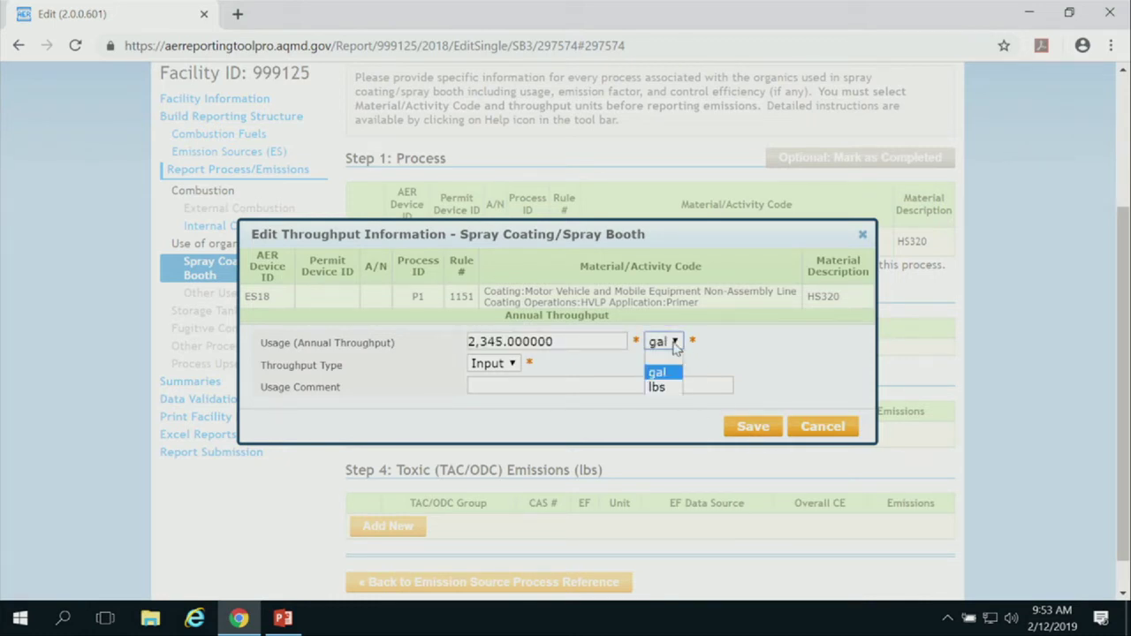
click(753, 428)
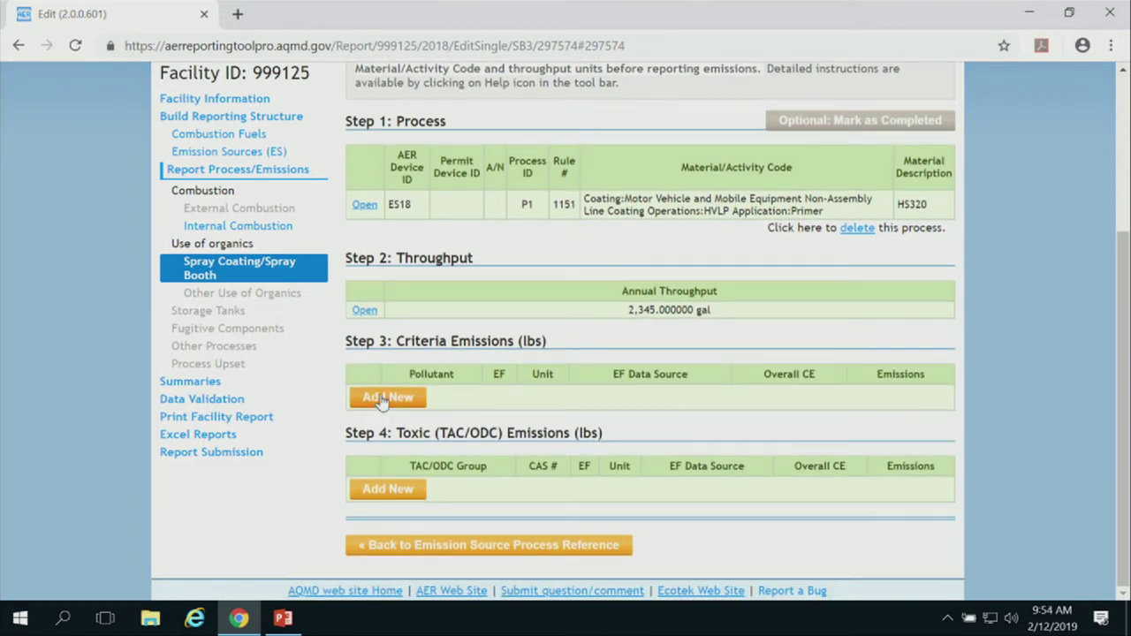
- Add a VOC criteria emission with emission factor 1 and control efficiency 0.9
click(384, 400)
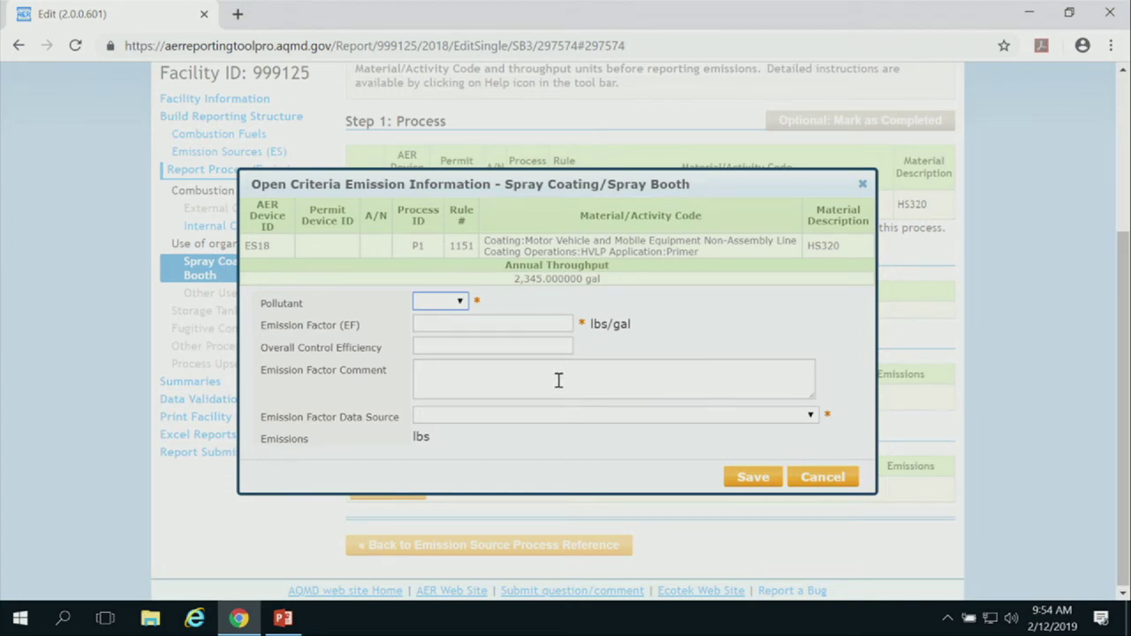
click(465, 303)
click(455, 331)
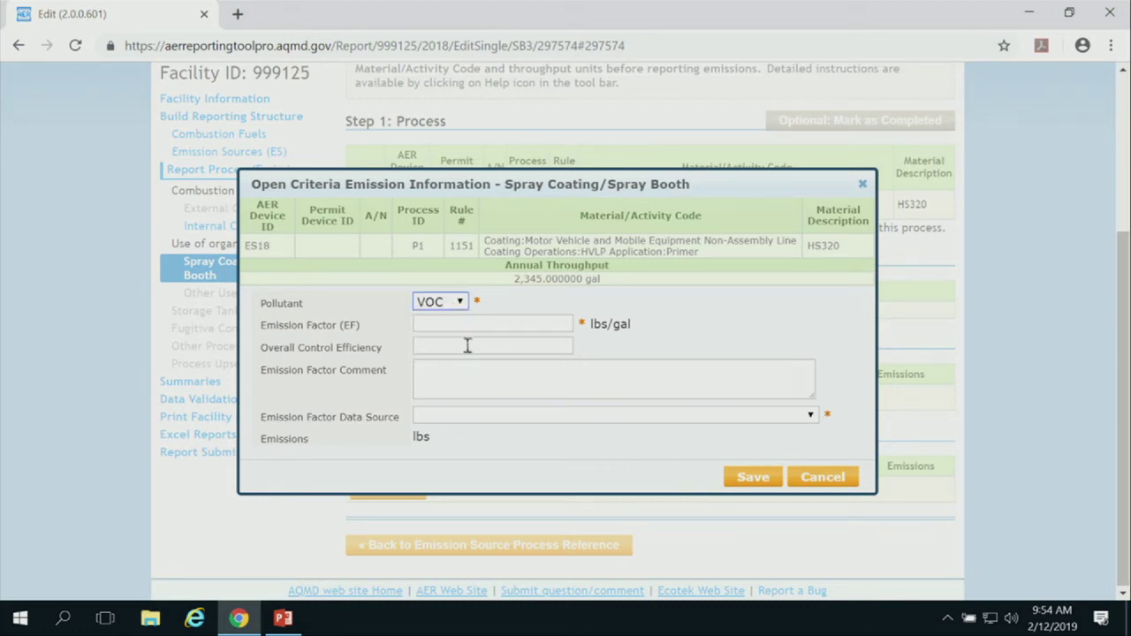
click(515, 327)
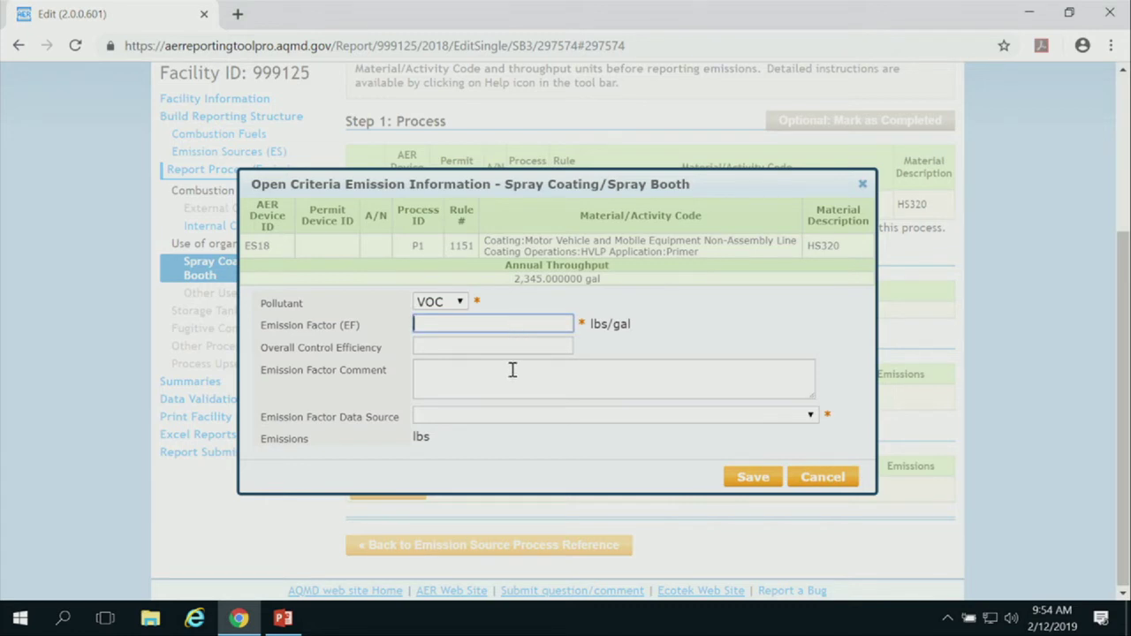
text(1)
click(534, 346)
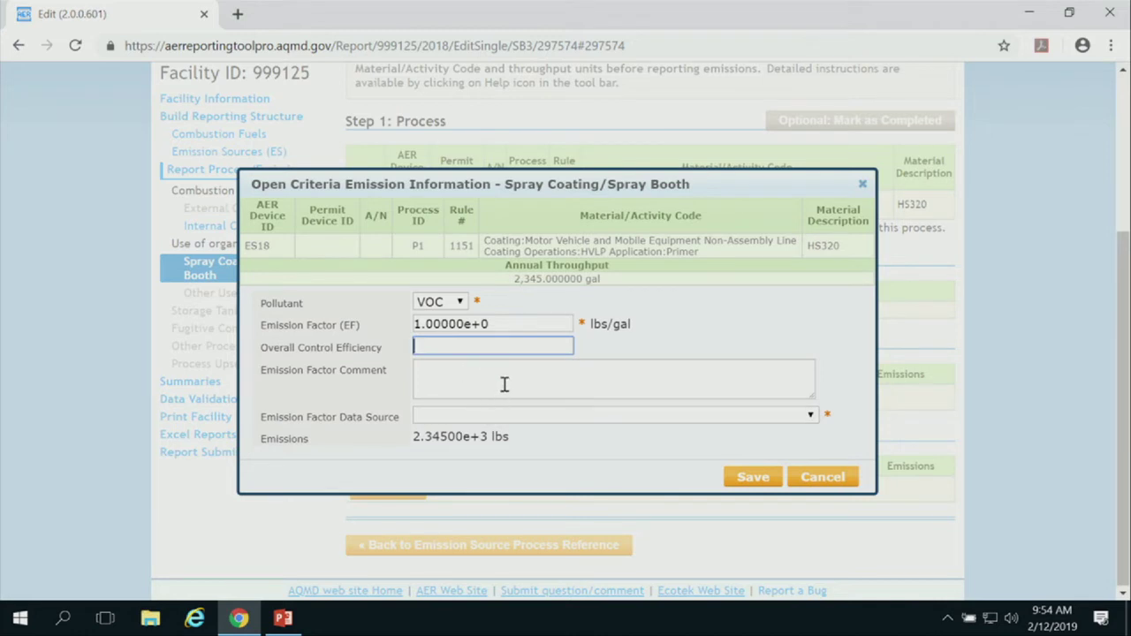
text(.9)
click(518, 373)
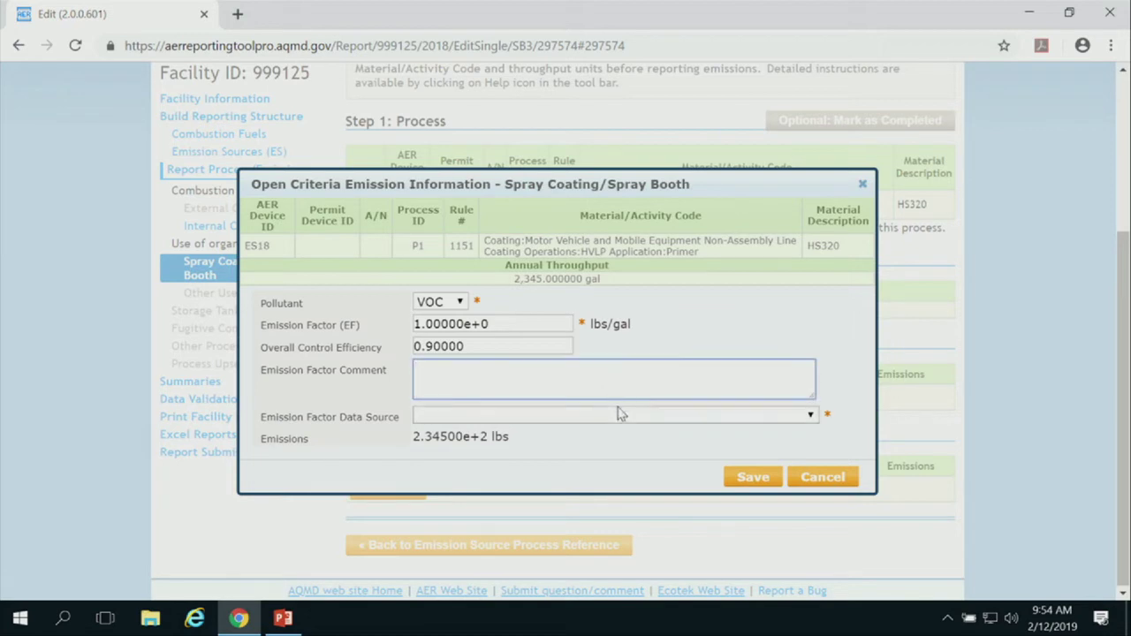
- Set MSDS as the emission factor data source and save the VOC entry
click(618, 414)
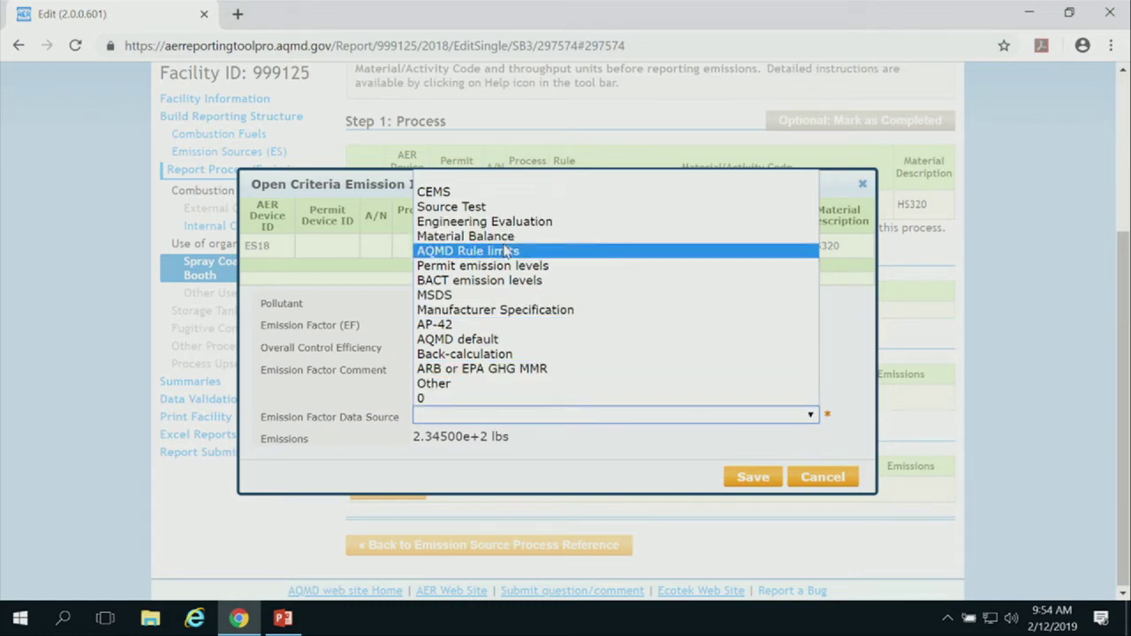
click(491, 300)
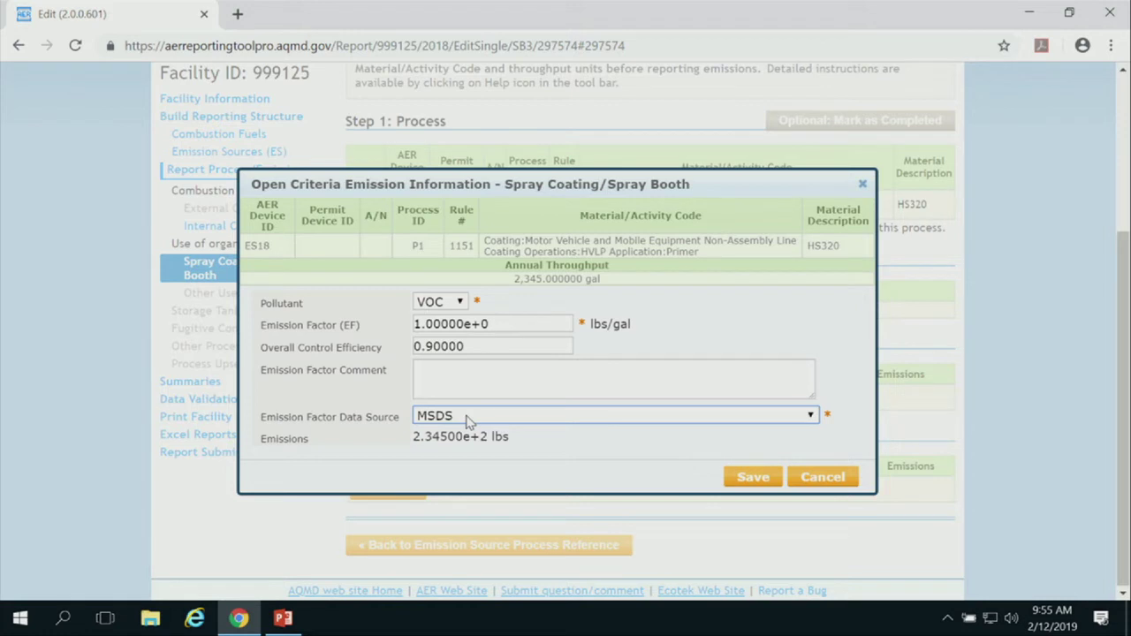
click(486, 379)
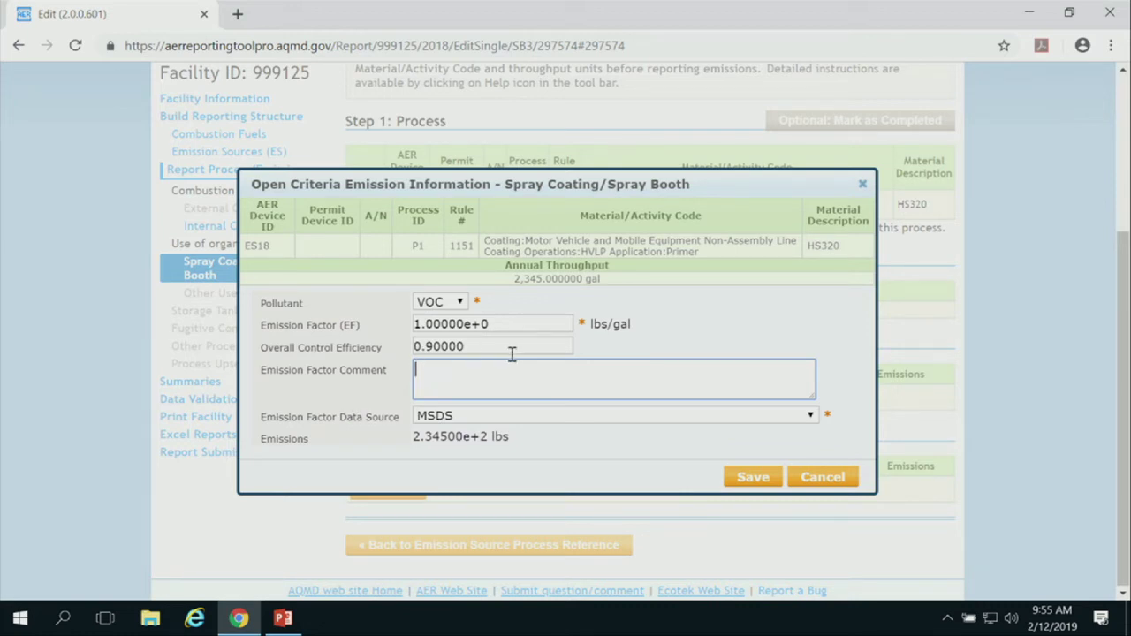
drag(467, 346, 357, 363)
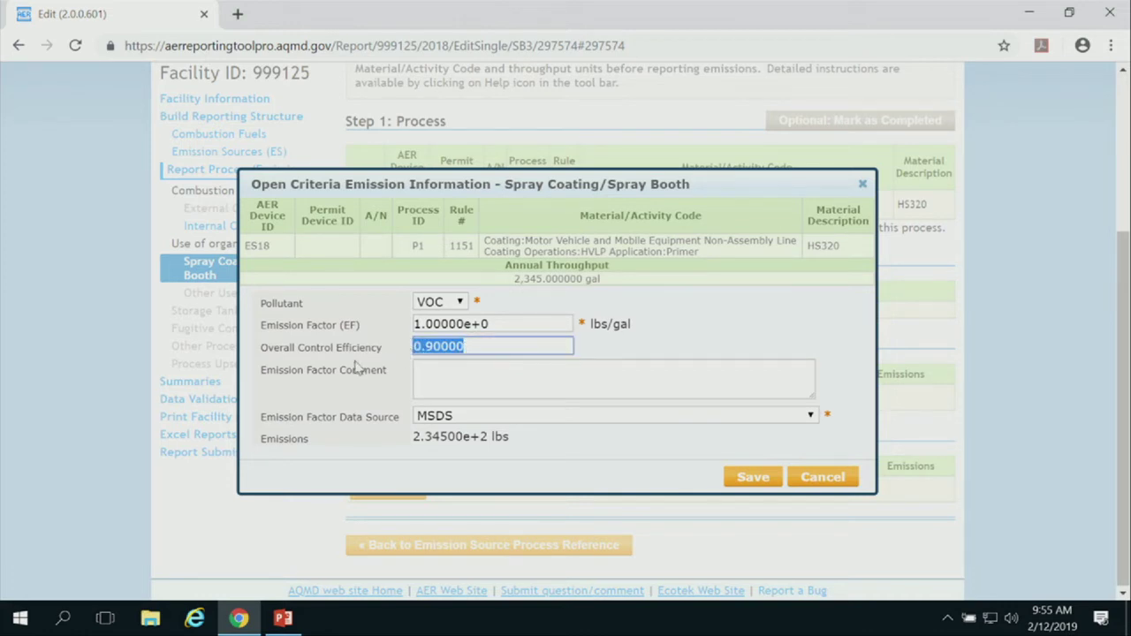
click(757, 479)
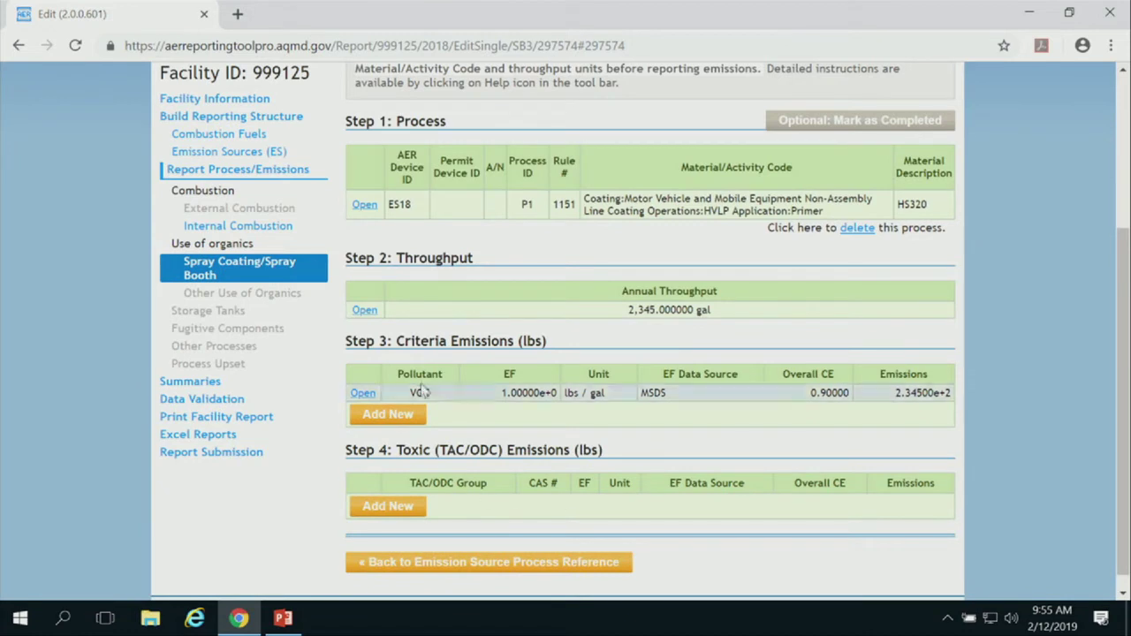
- Add Benzene to P1's toxic emissions: EF 0.03 lbs/gal, control efficiency 0.90, Engineering Evaluation source
click(388, 506)
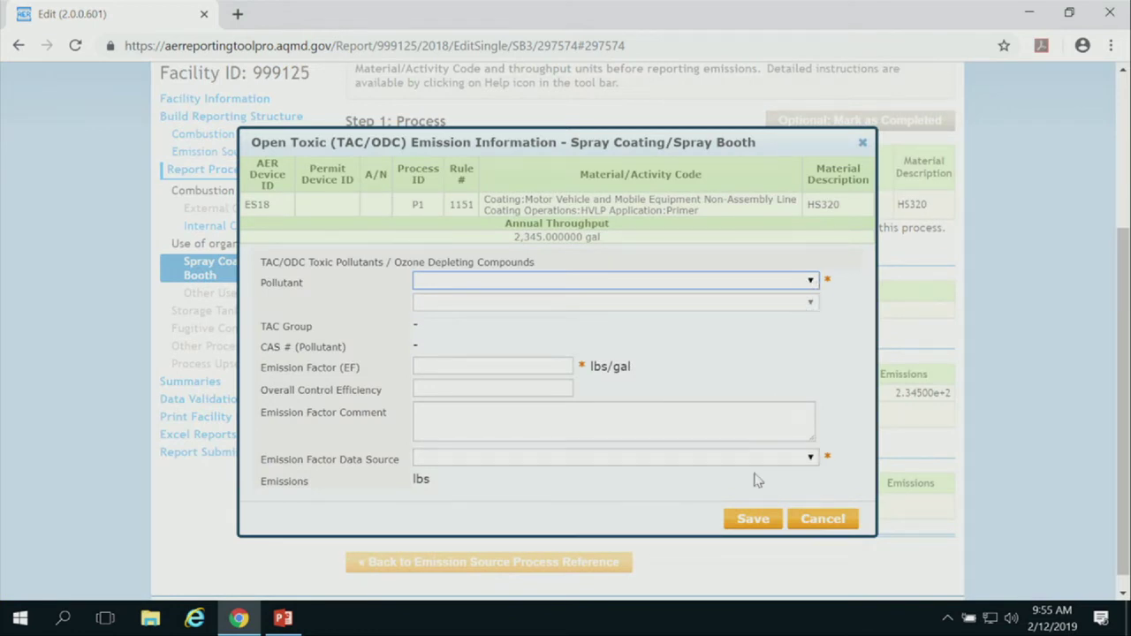
click(810, 282)
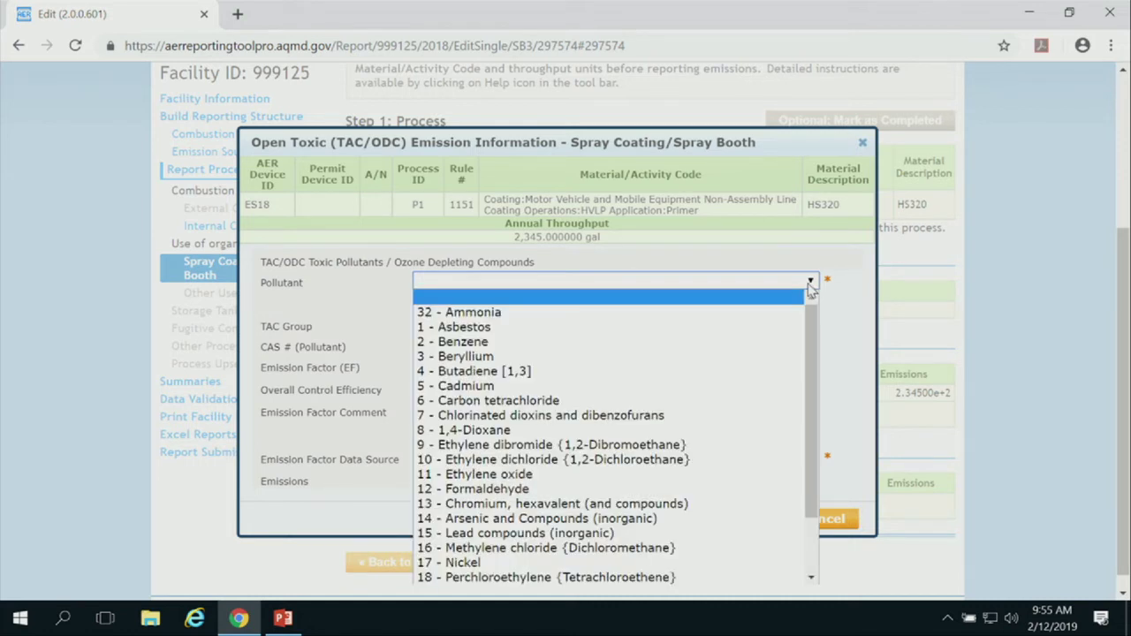
click(747, 348)
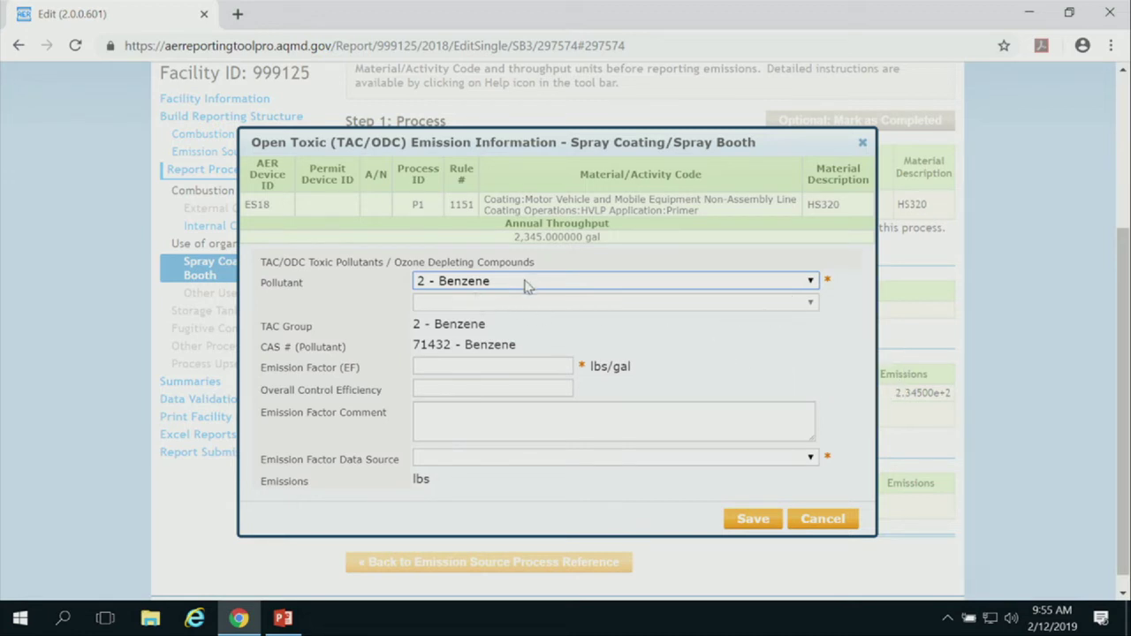
click(522, 370)
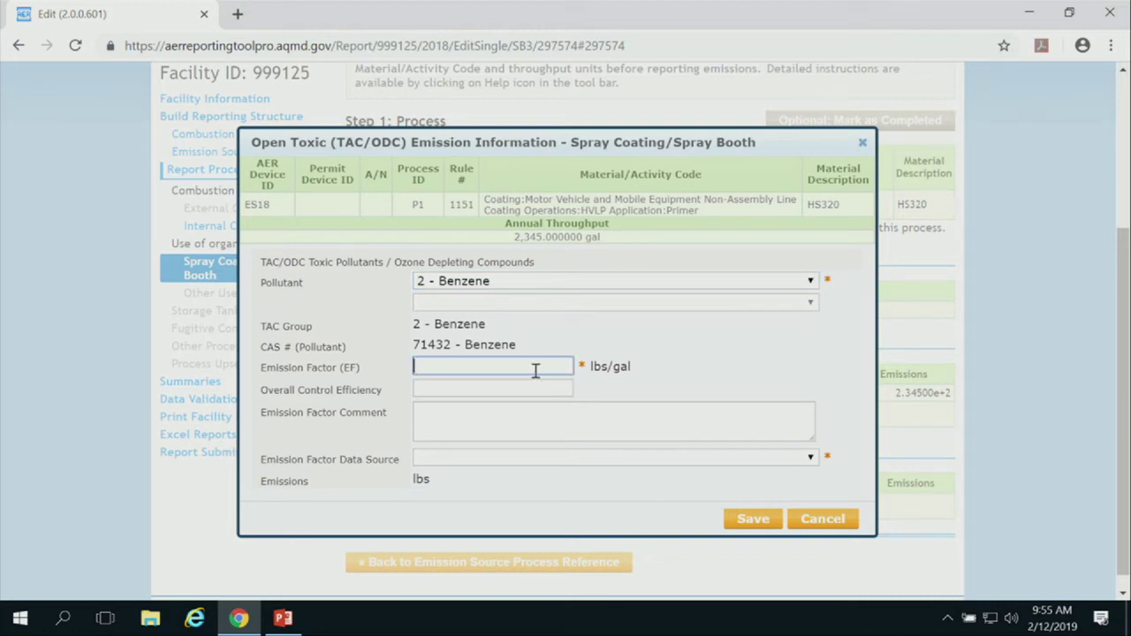
text(.03)
key(Tab)
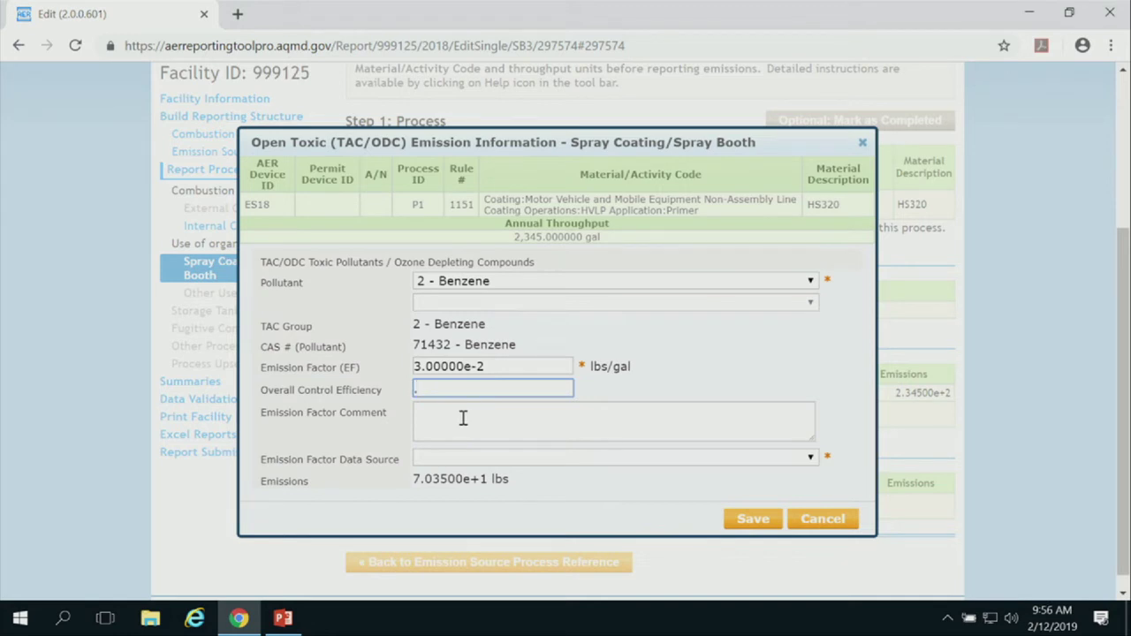
text(0.9)
click(626, 413)
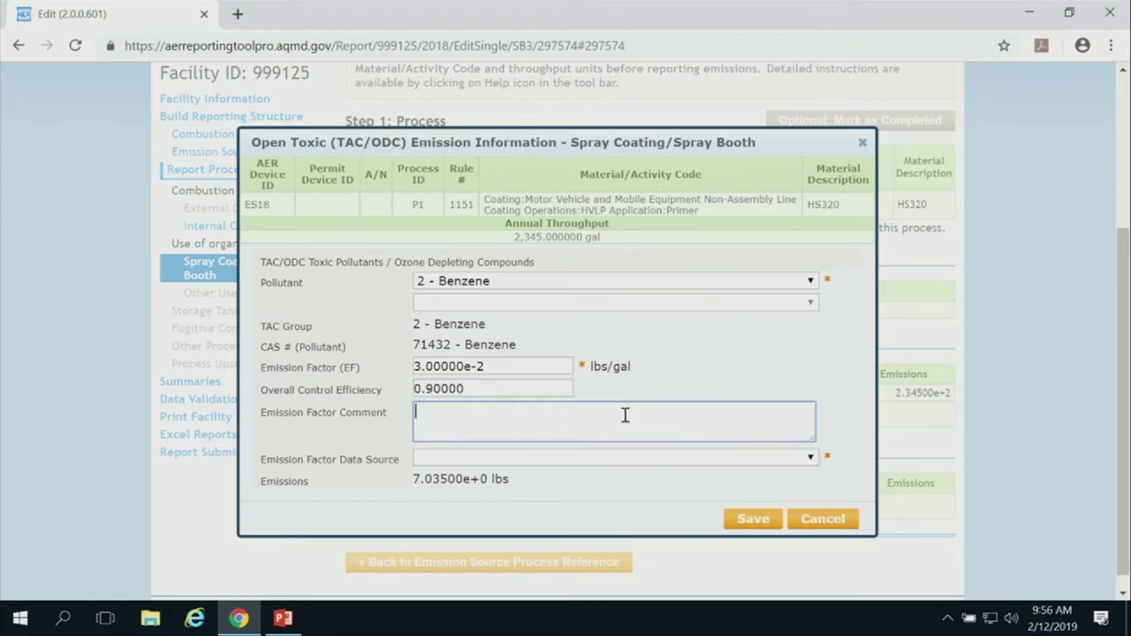
click(594, 460)
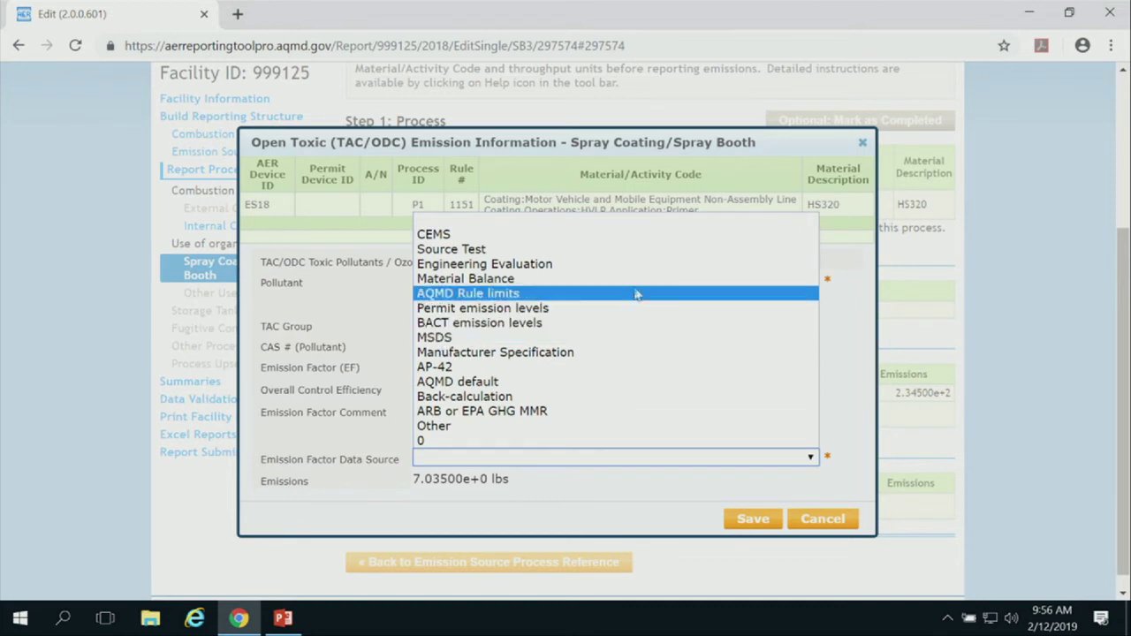
click(497, 265)
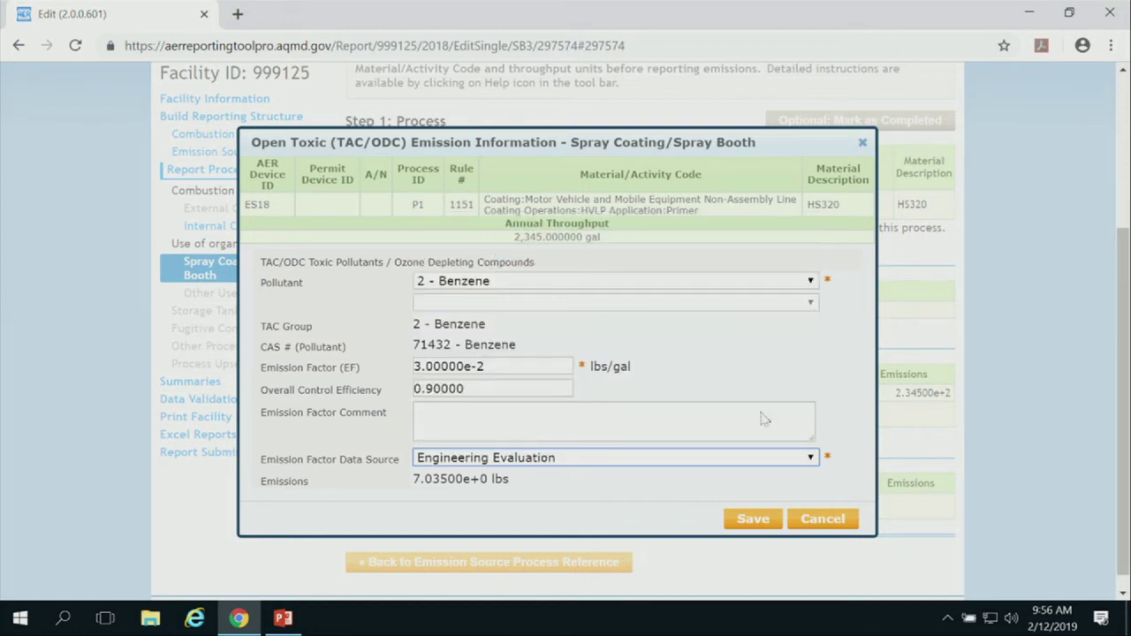
click(759, 523)
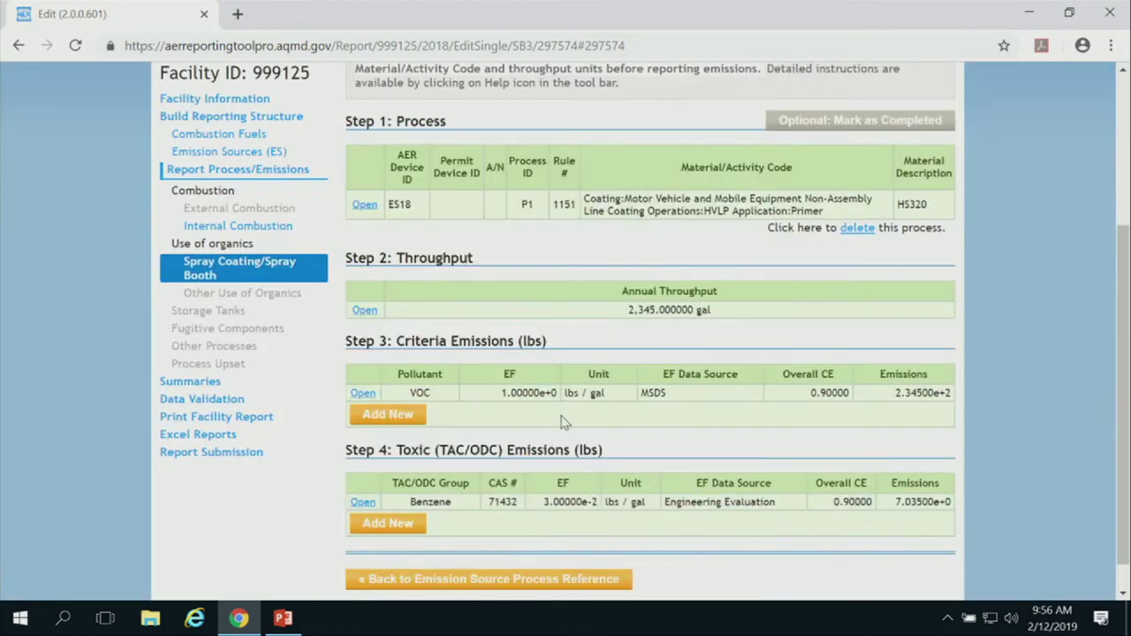
- Start a new toxic emission for 13 - Chromium, hexavalent with solid content 0.01
click(386, 527)
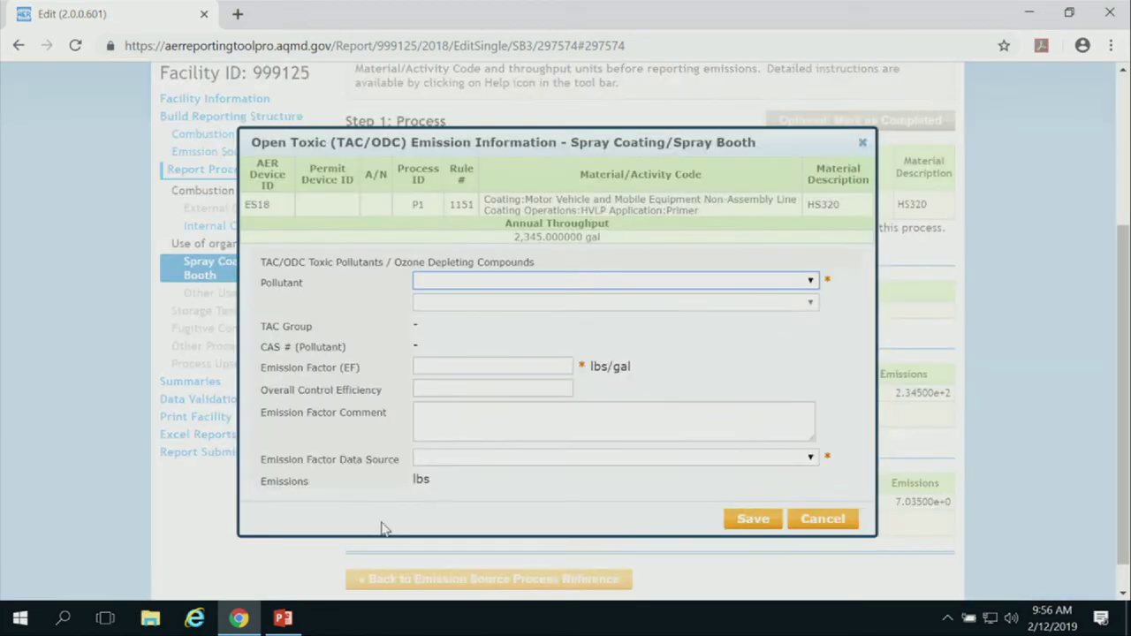
click(548, 282)
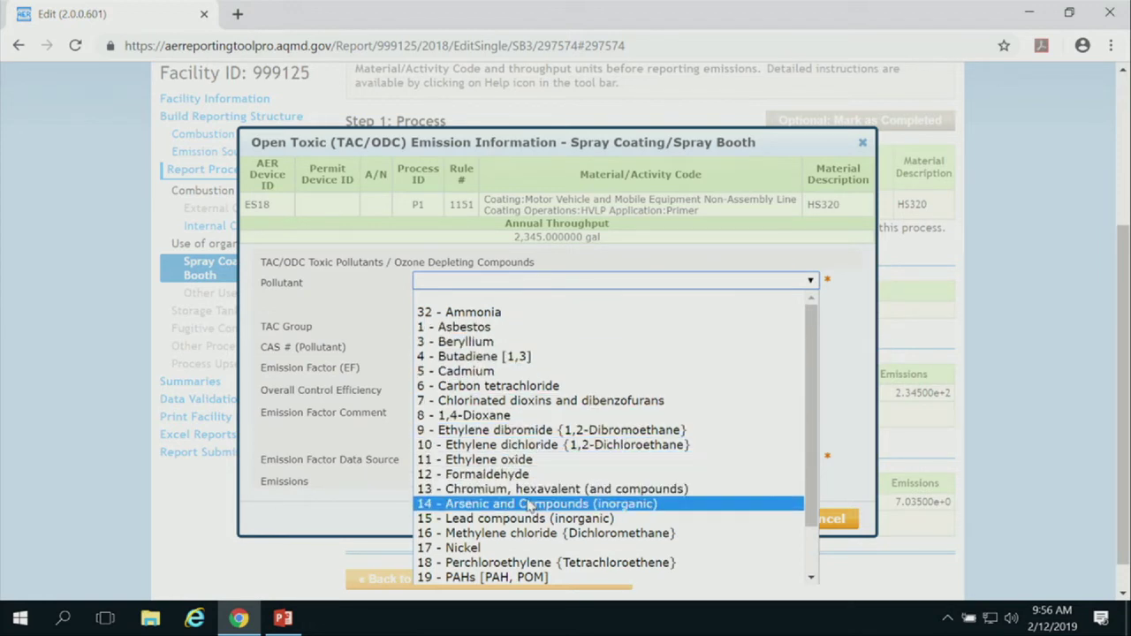
click(546, 488)
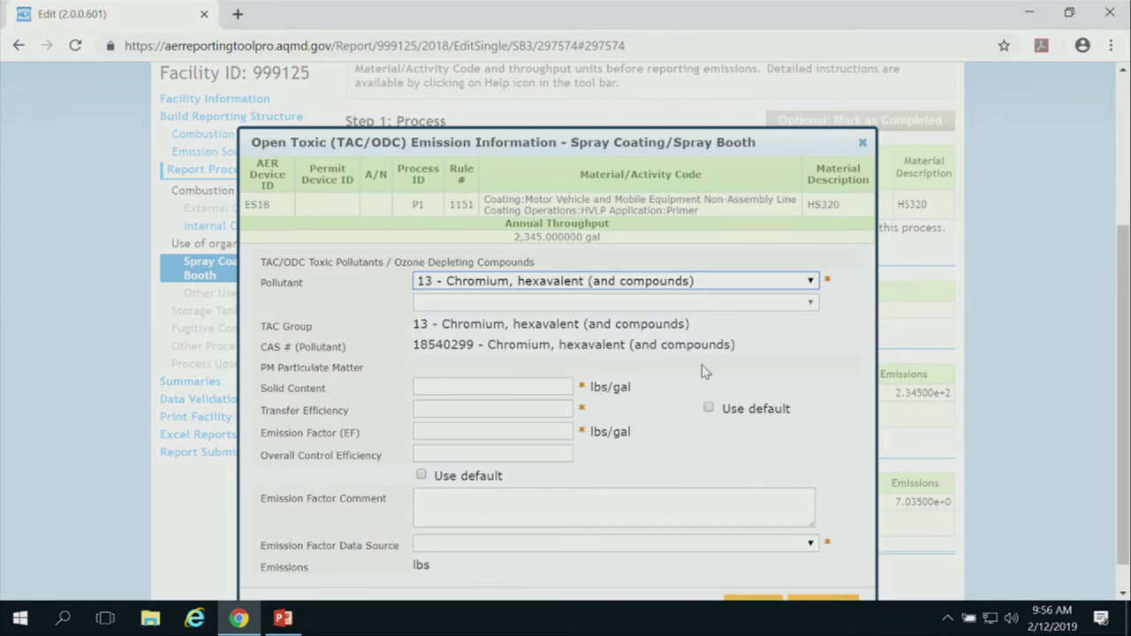
scroll(703, 371, down, 1)
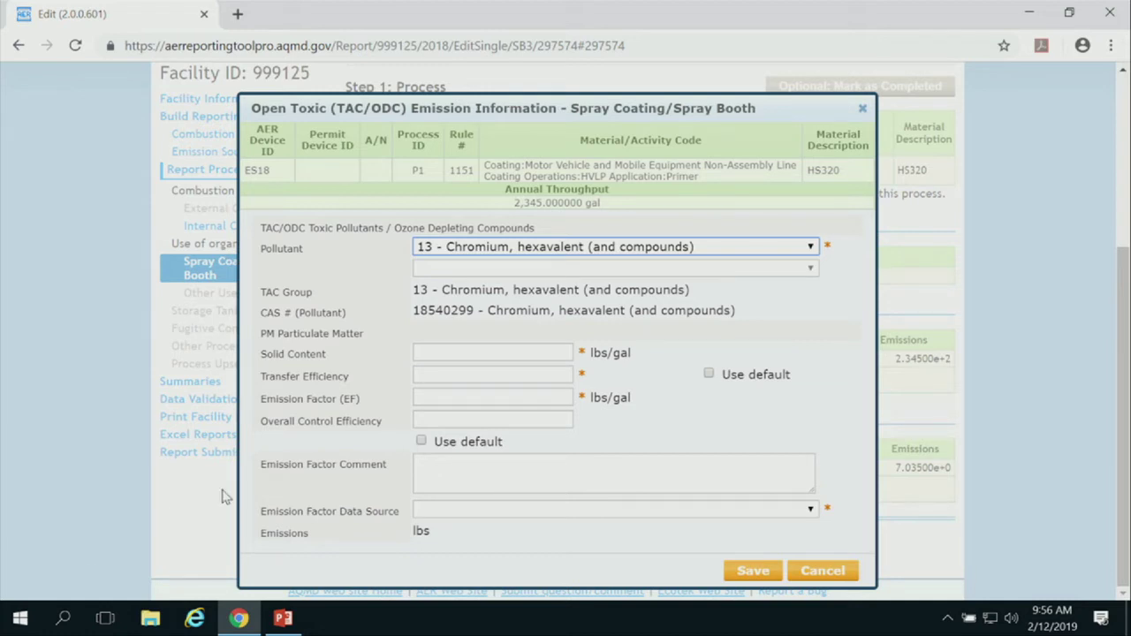
click(436, 354)
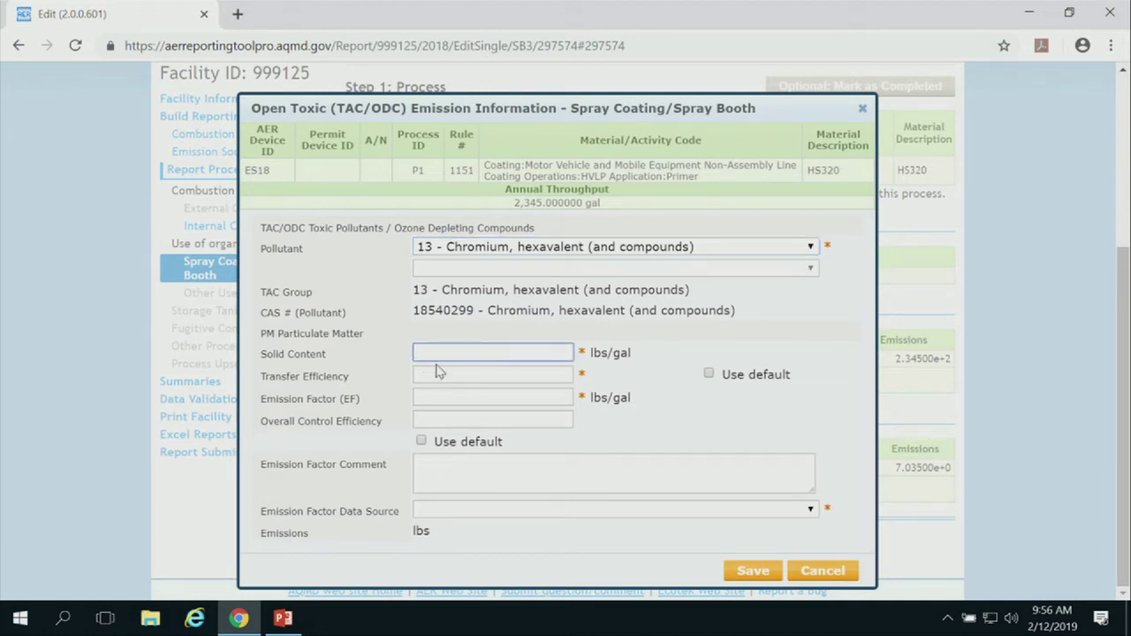
text(.01)
click(428, 375)
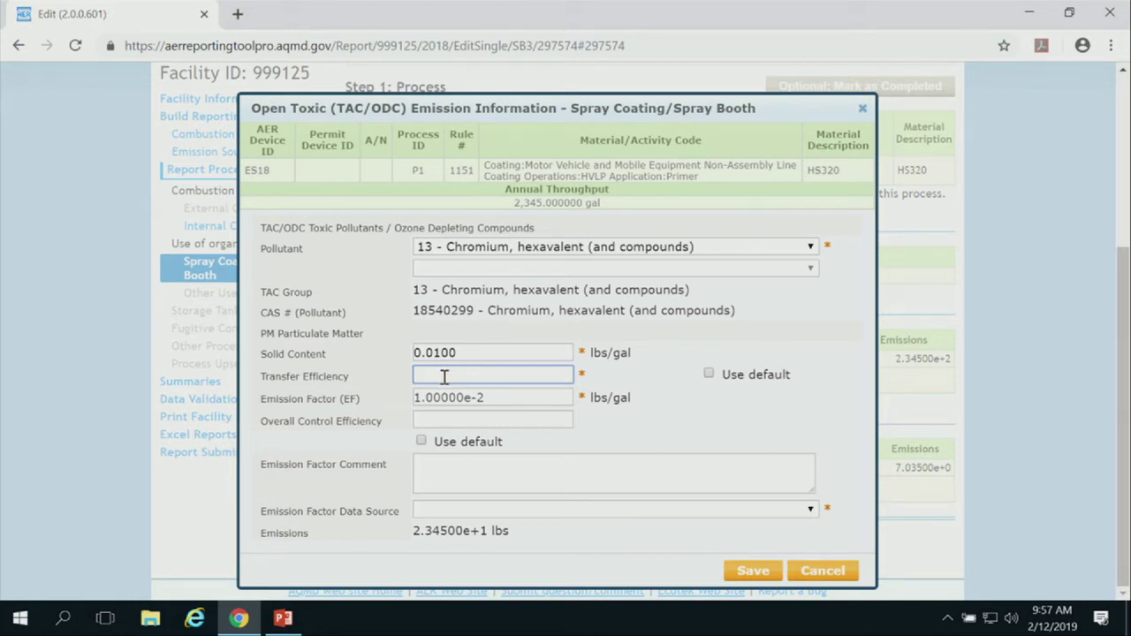
- Use default transfer efficiency, set control efficiency 0.9999 and AQMD default source, then save
click(709, 375)
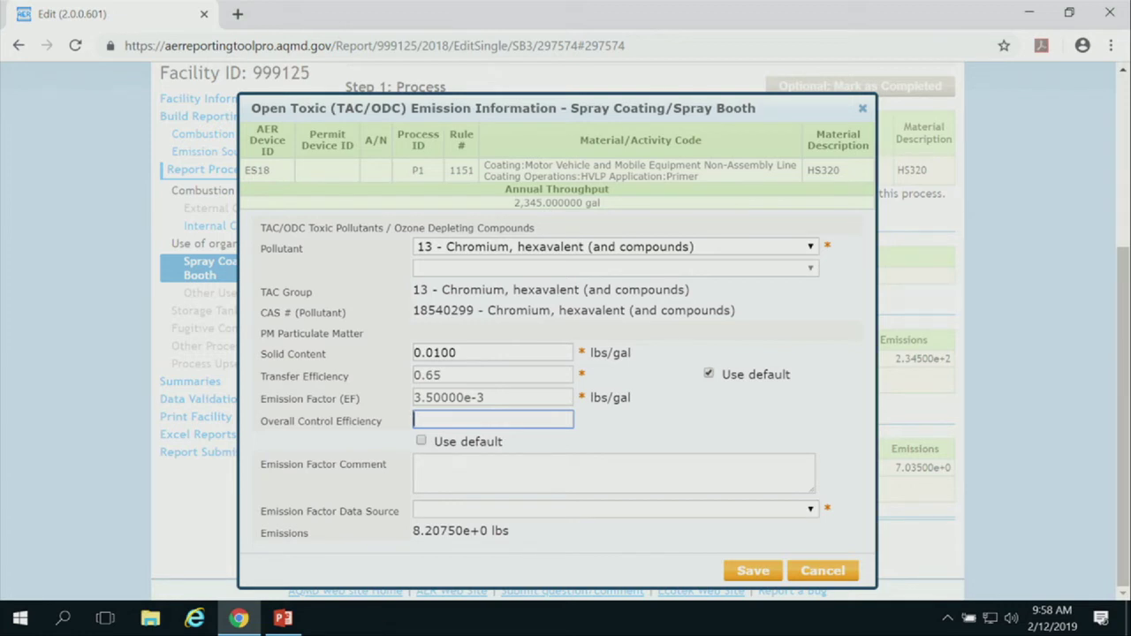
mouse_move(283, 619)
text(99)
key(BackSpace)
click(461, 531)
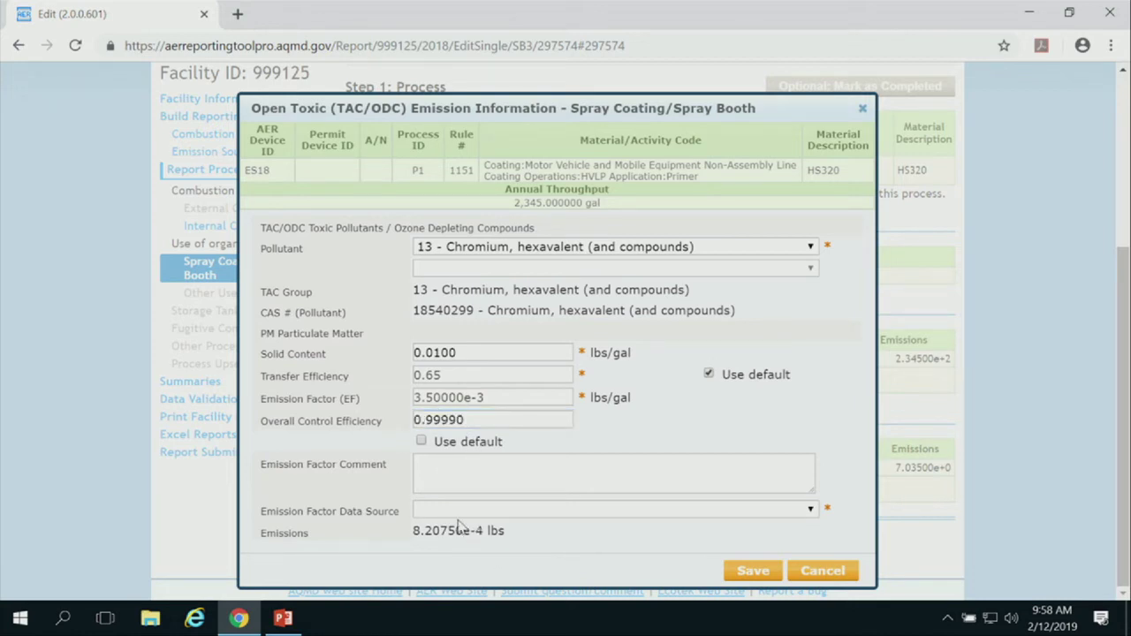
click(458, 516)
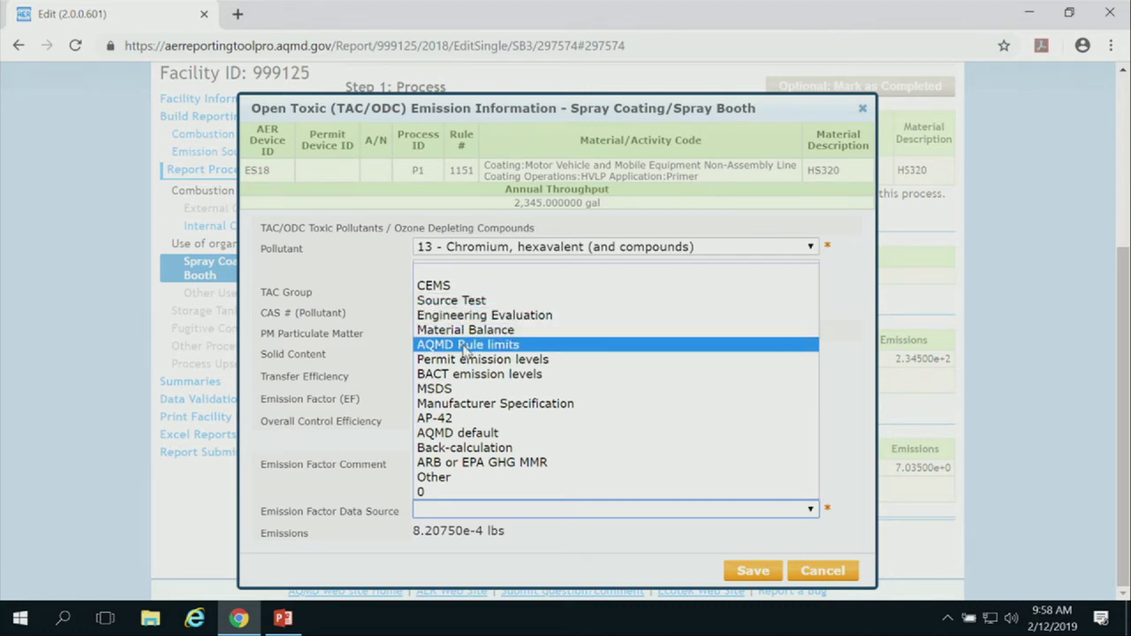
click(469, 435)
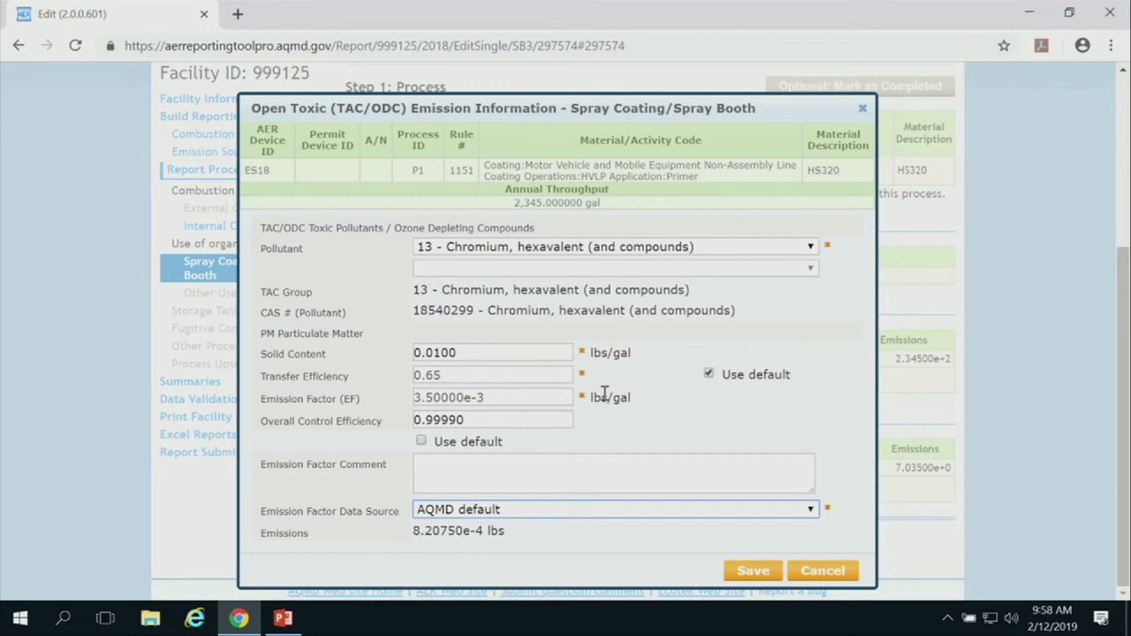
click(753, 571)
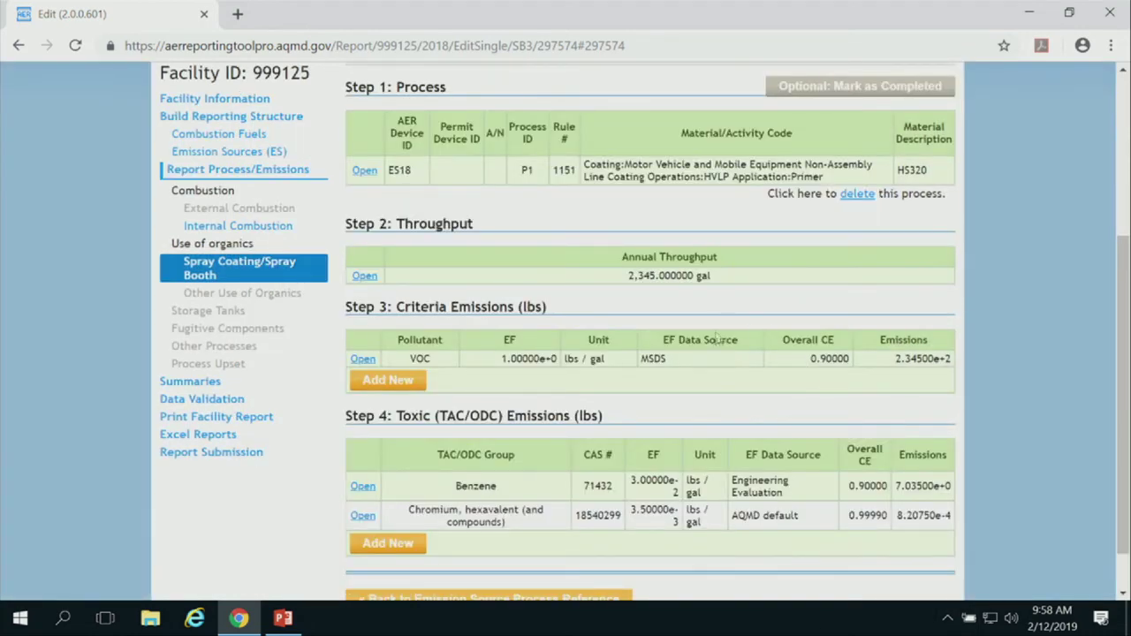
- Go back to the ES18 South Booth process references list
scroll(407, 420, down, 1)
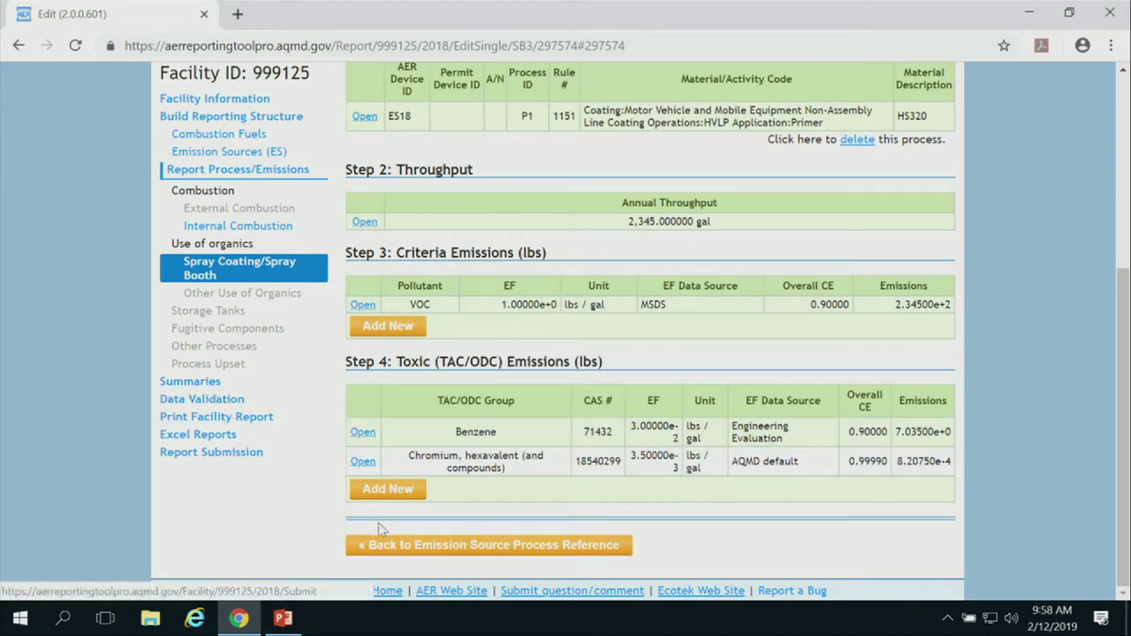
click(400, 548)
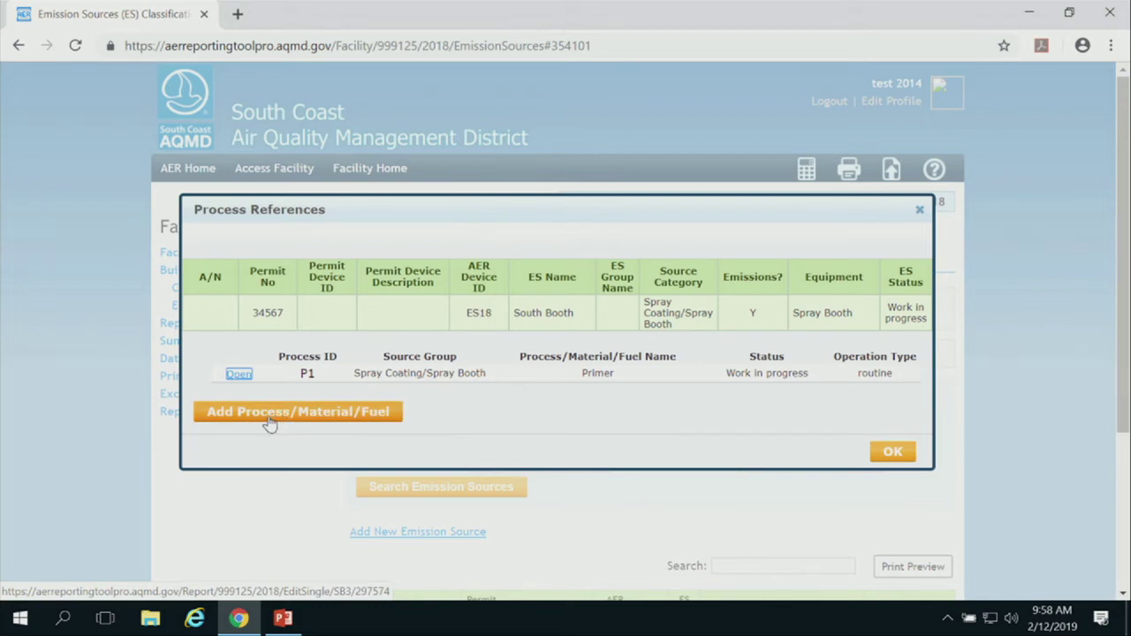
- Create process P2 named 'Coating' under ES18 as a Spray Coating/Spray Booth process
click(273, 421)
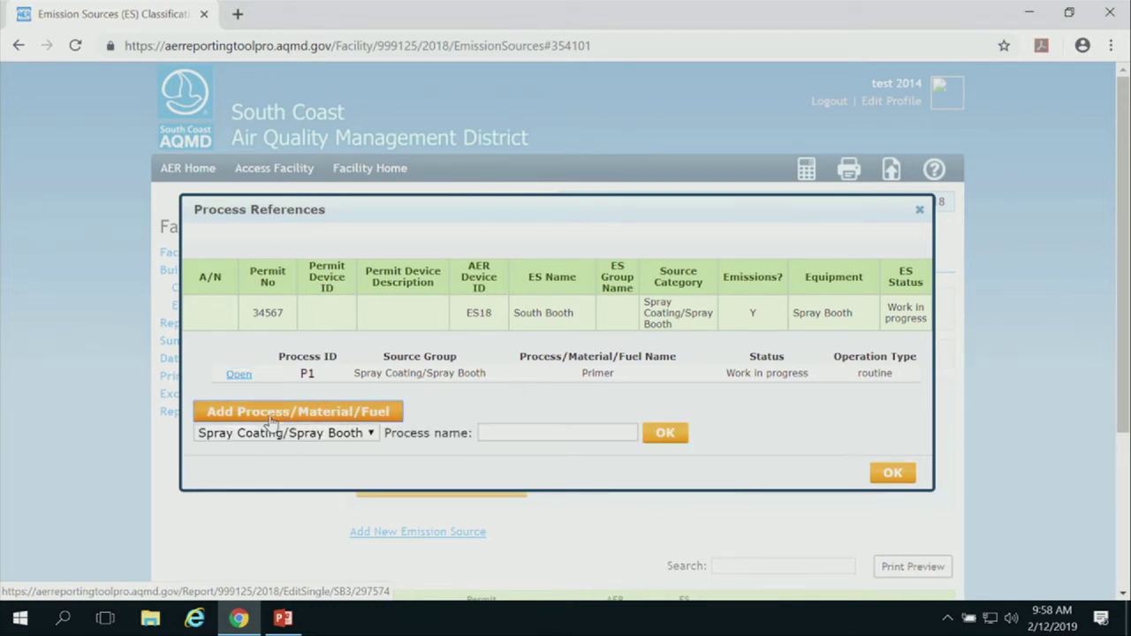
click(577, 441)
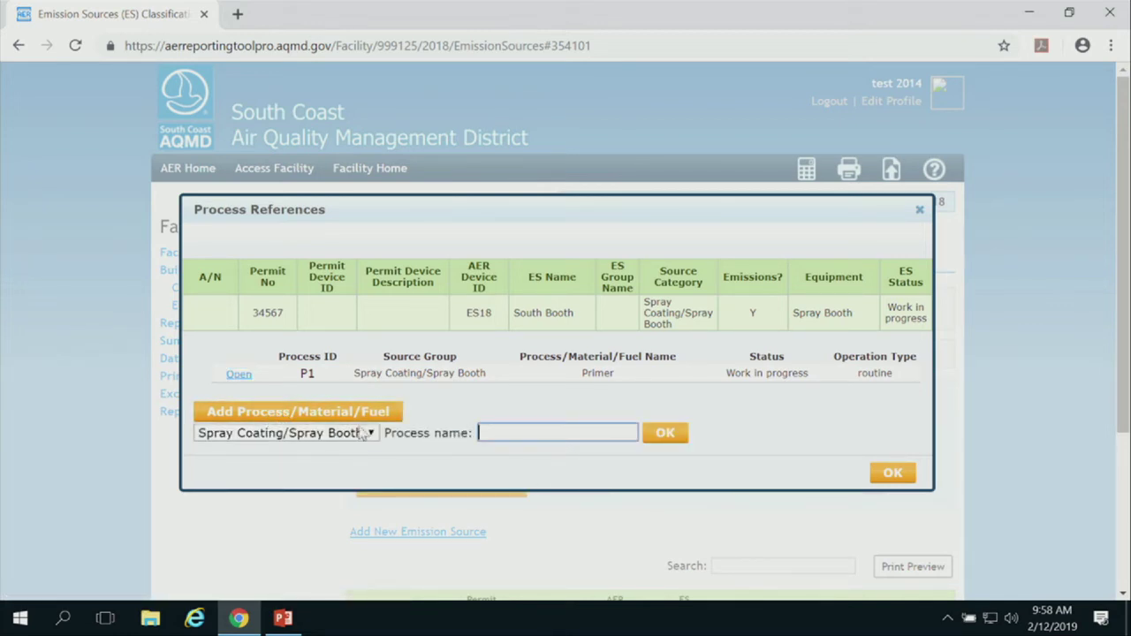
click(371, 438)
click(492, 434)
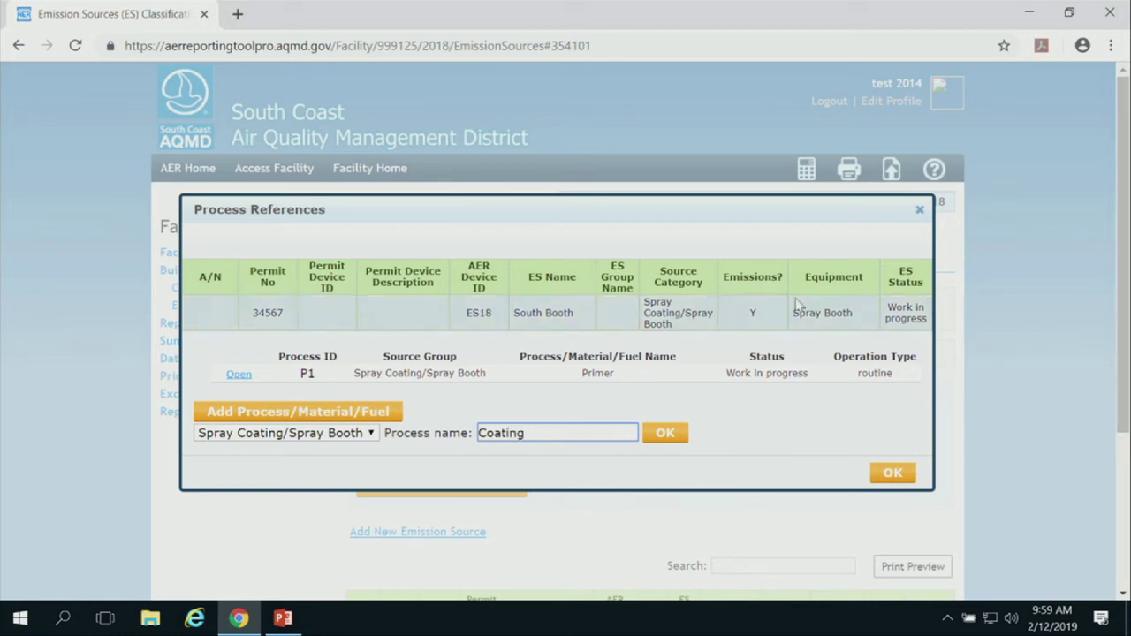
click(674, 440)
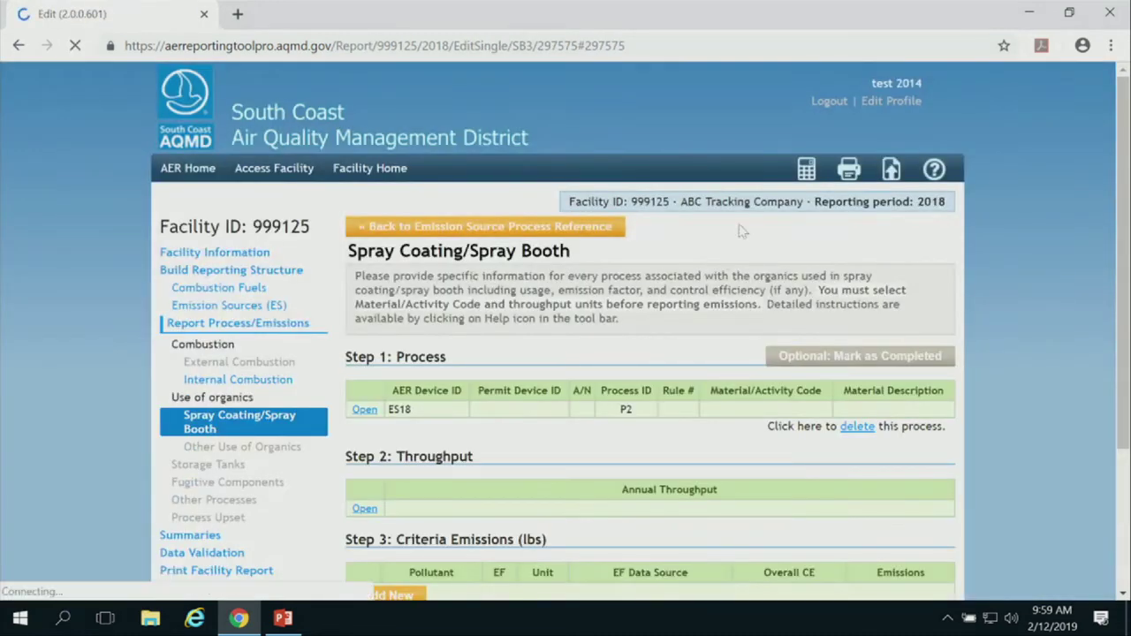
- Save P2 as Coating, Motor Vehicle Non-Assembly Line, HVLP, Color Coating with description 'fgyt'
click(364, 410)
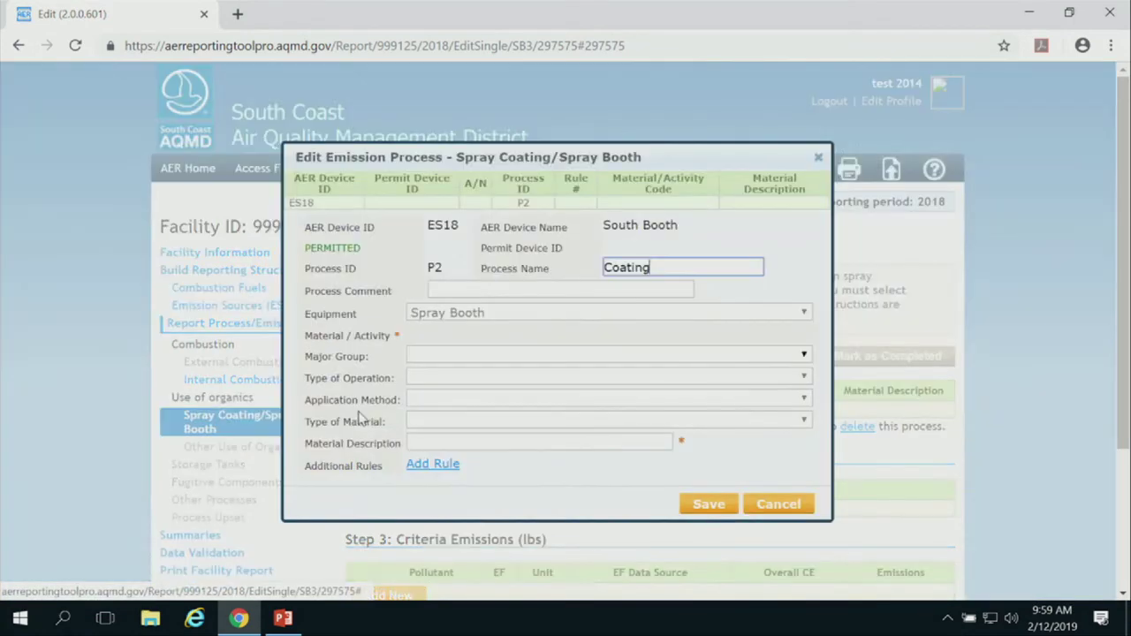
click(586, 291)
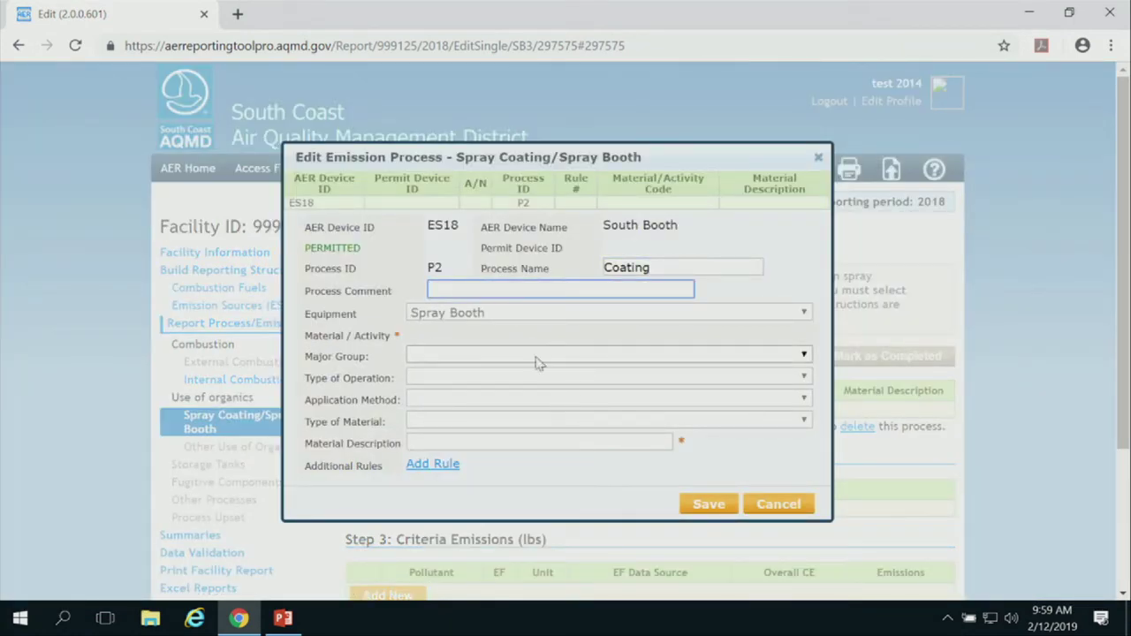
click(676, 358)
click(583, 385)
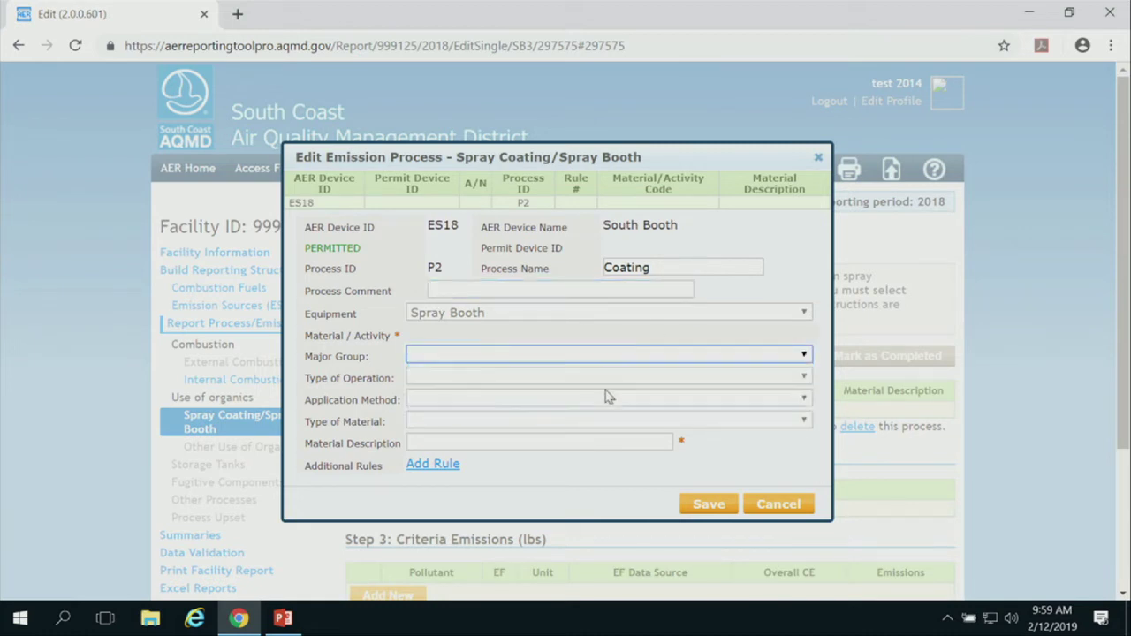
click(571, 378)
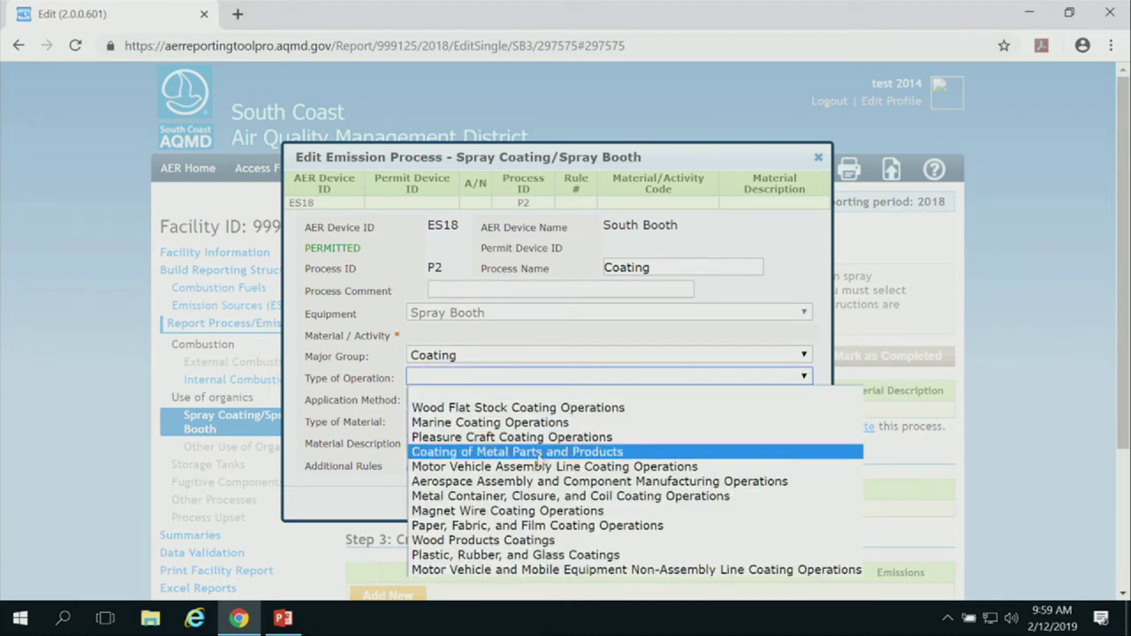
click(542, 570)
click(466, 401)
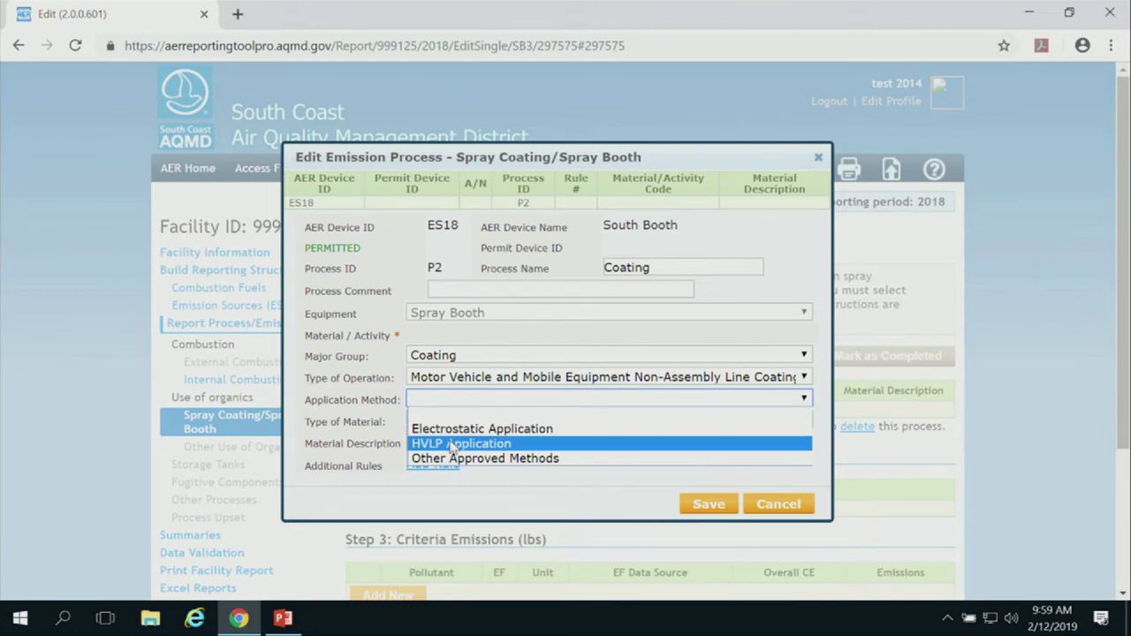
click(464, 442)
click(463, 420)
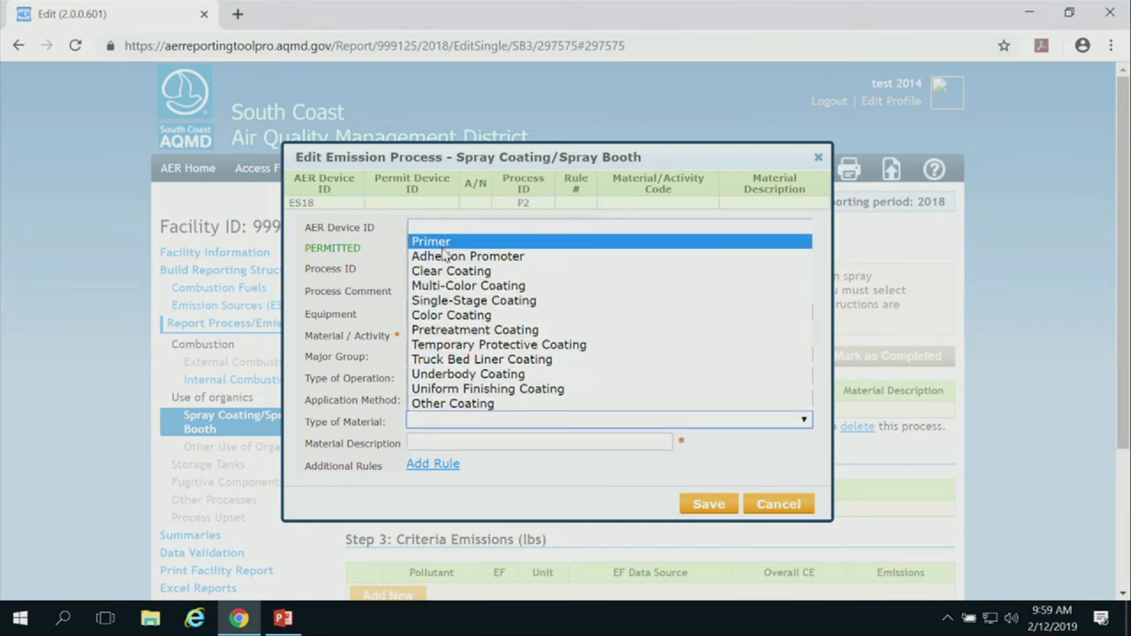
click(487, 316)
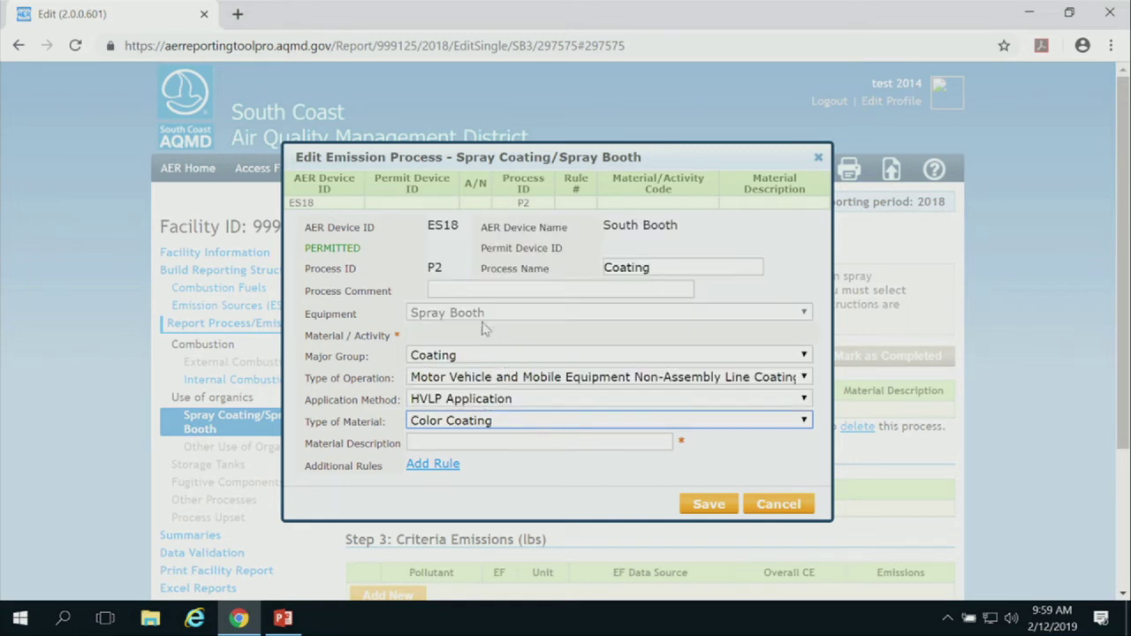
click(455, 444)
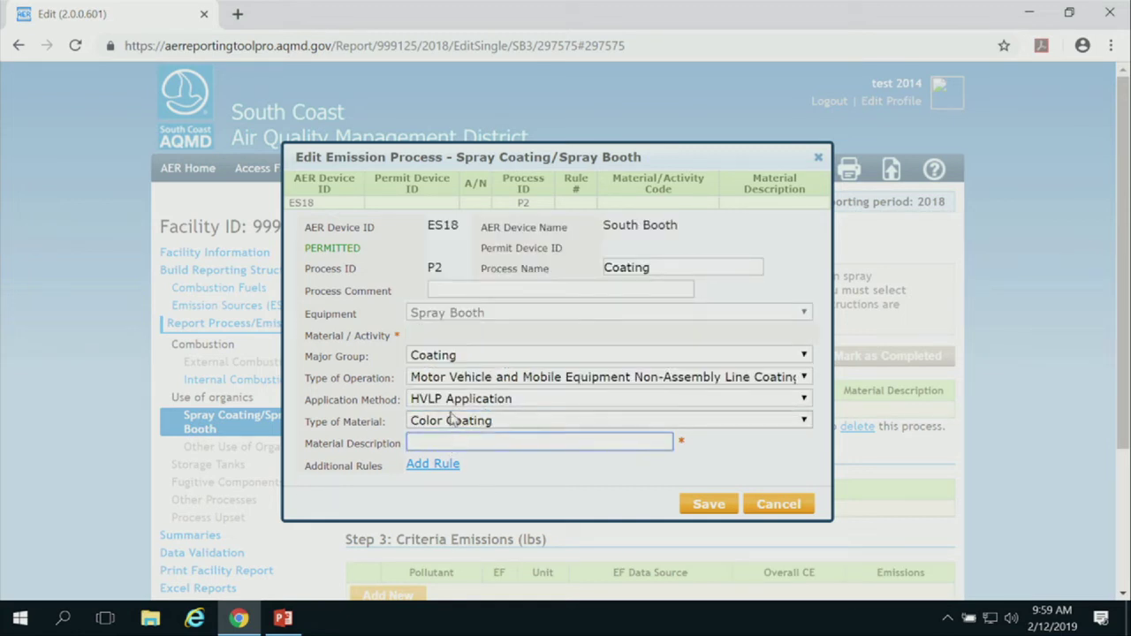
text(fgyt)
click(708, 505)
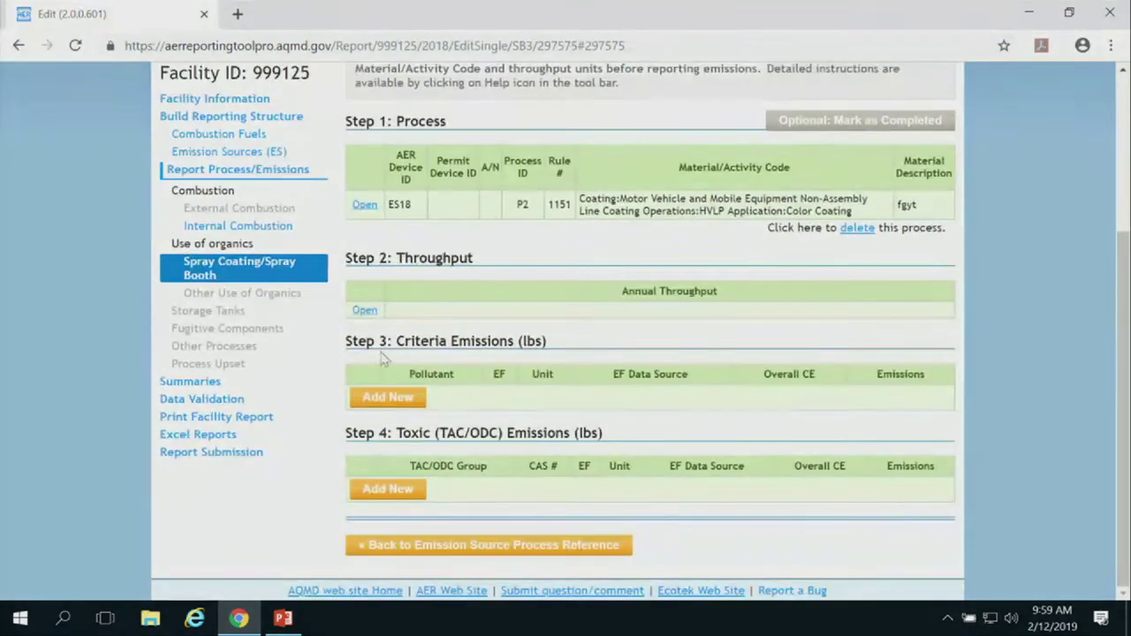
- Enter and save an annual throughput of 200 gal for P2
click(365, 311)
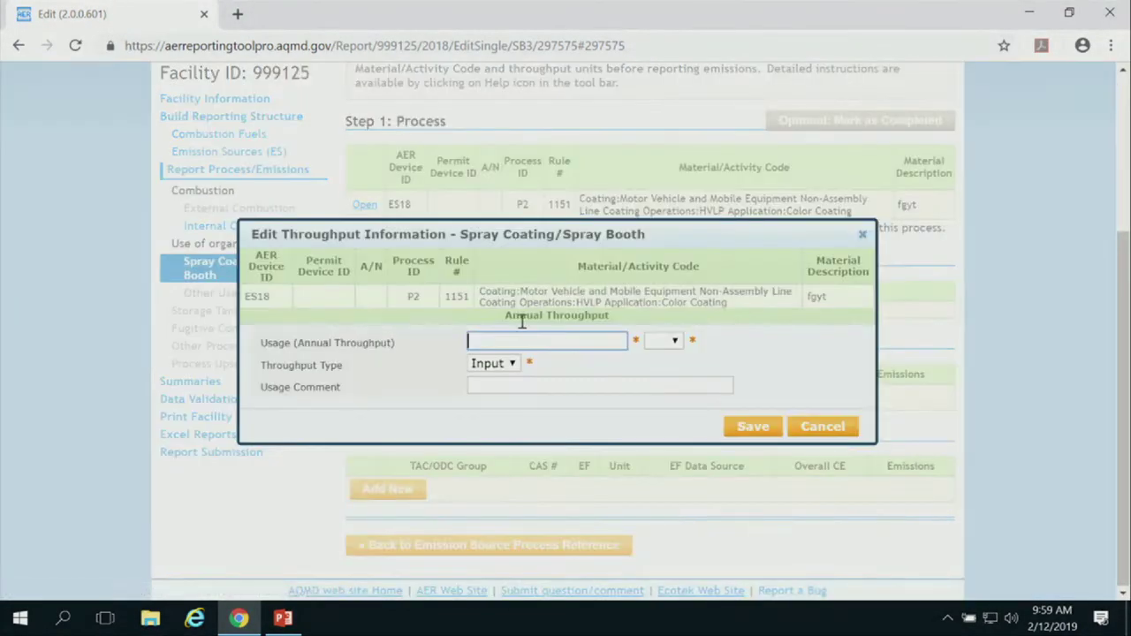
text(200)
click(663, 344)
click(659, 385)
click(663, 343)
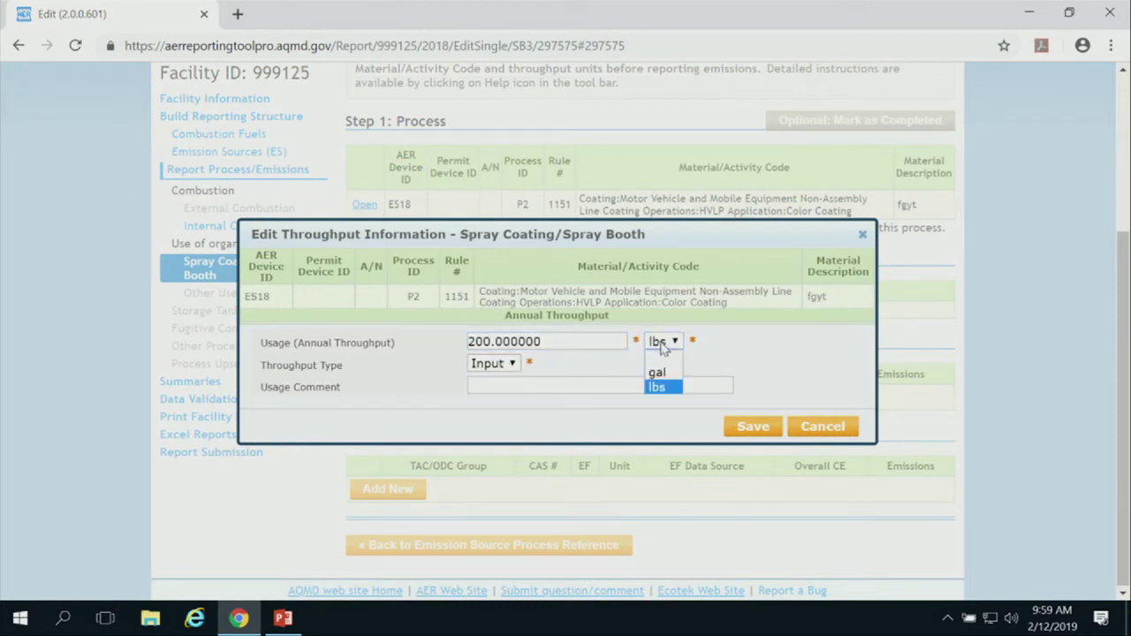
click(658, 373)
click(750, 430)
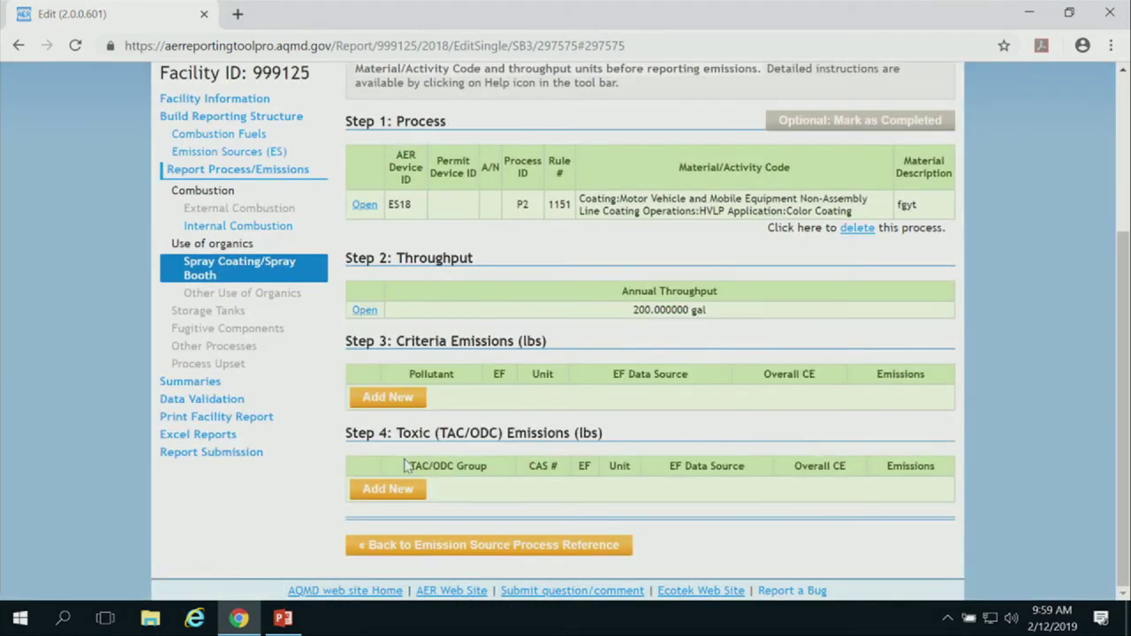
- Add VOC to P2's criteria emissions with EF 0.3 lbs/gal, control efficiency 0.9, Other source
click(380, 398)
click(459, 301)
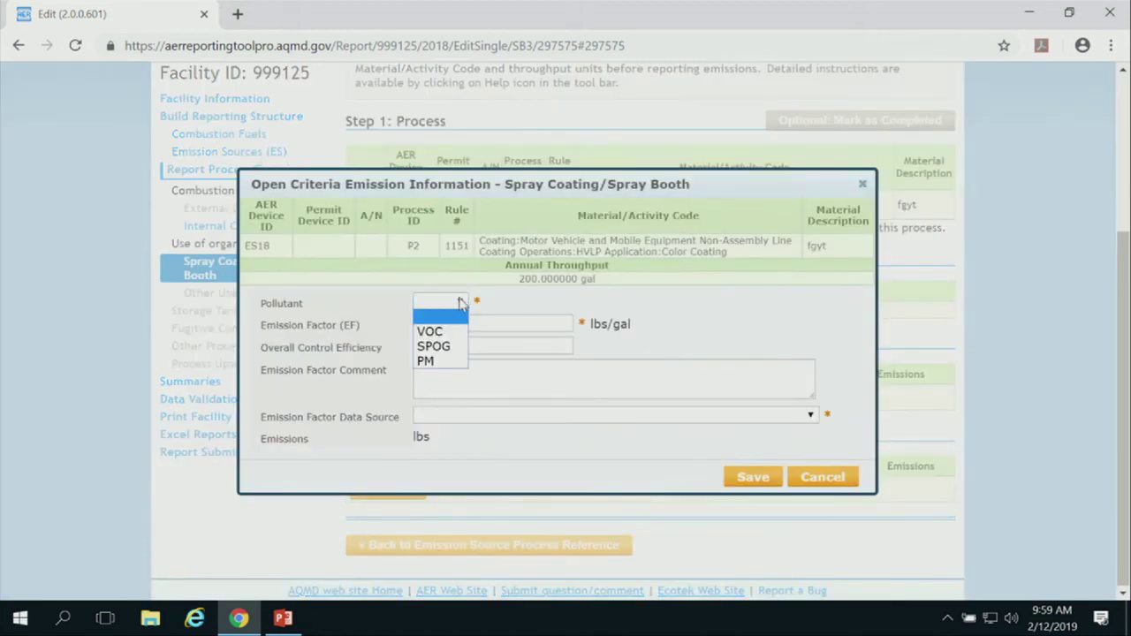
click(446, 328)
click(482, 327)
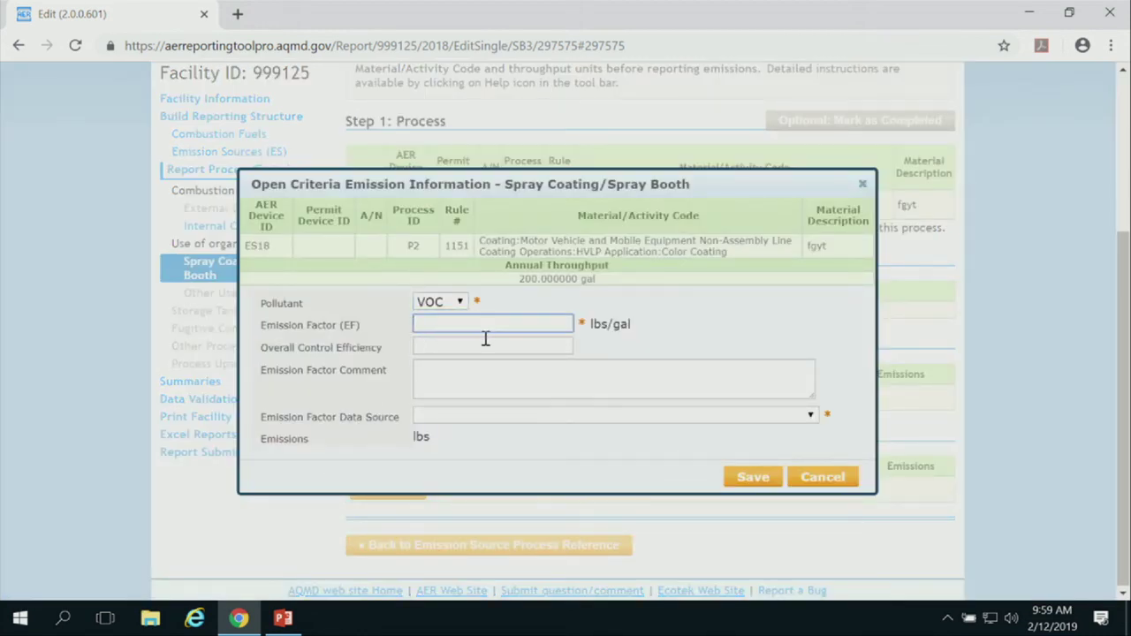
text(.3)
click(495, 348)
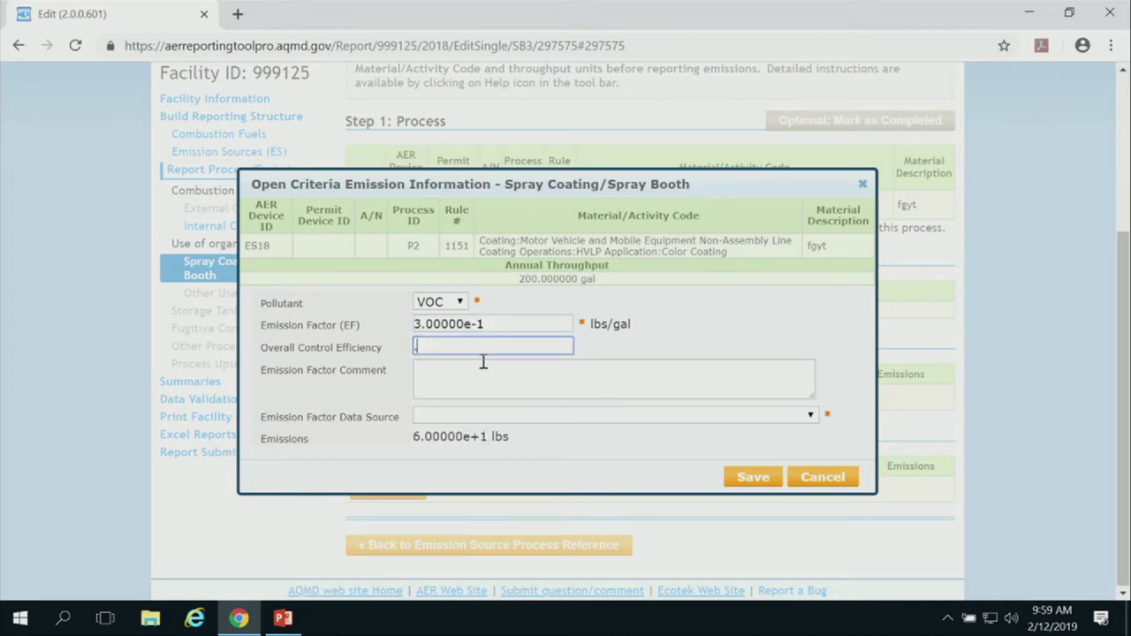
text(.9)
click(739, 413)
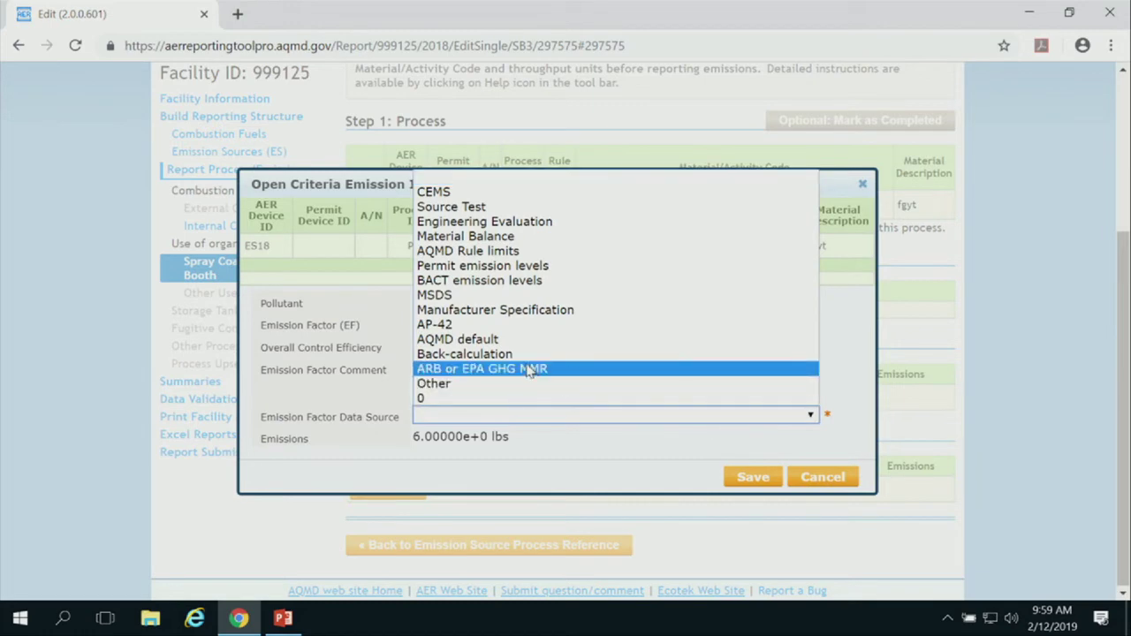
click(482, 383)
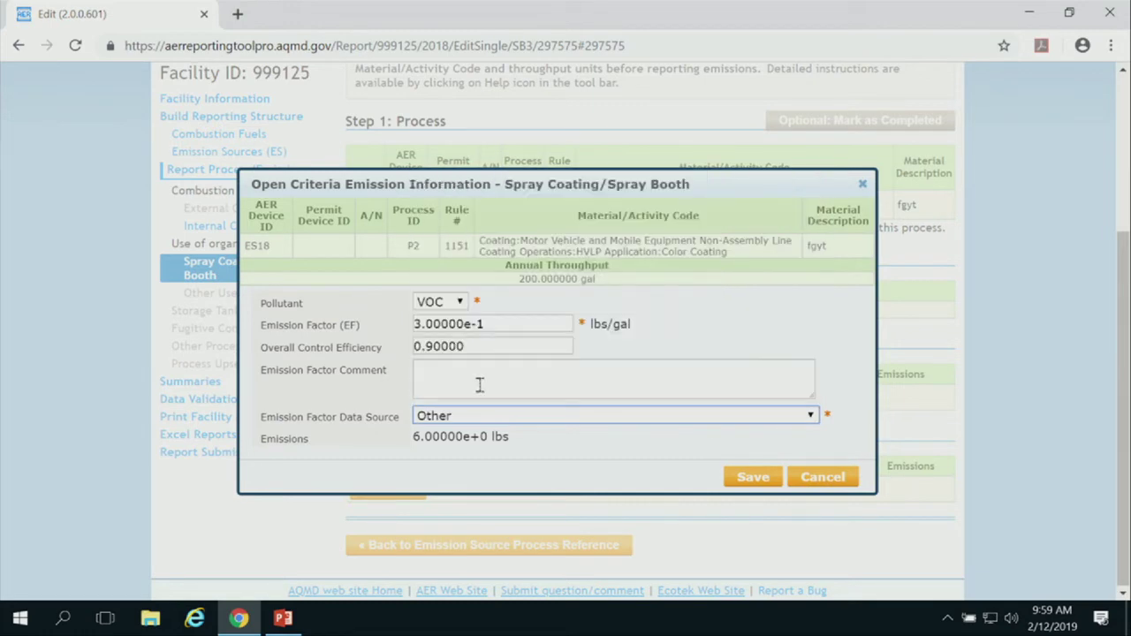
click(751, 477)
scroll(464, 469, down, 1)
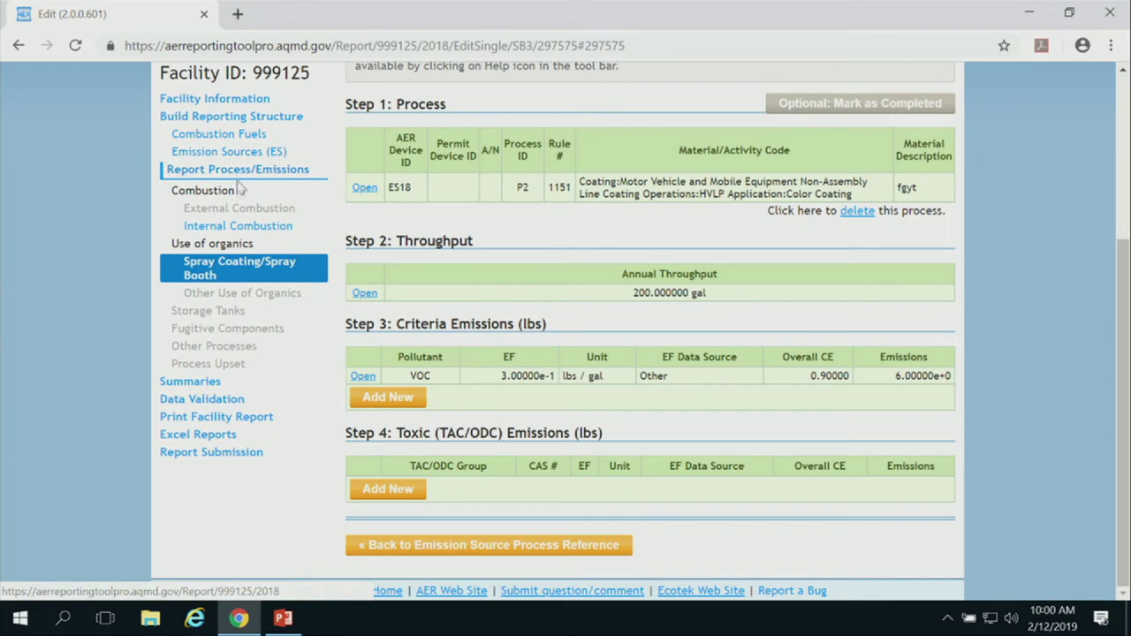
- Navigate via Emission Sources and Summaries to the Data Validation page for facility 999125
click(230, 154)
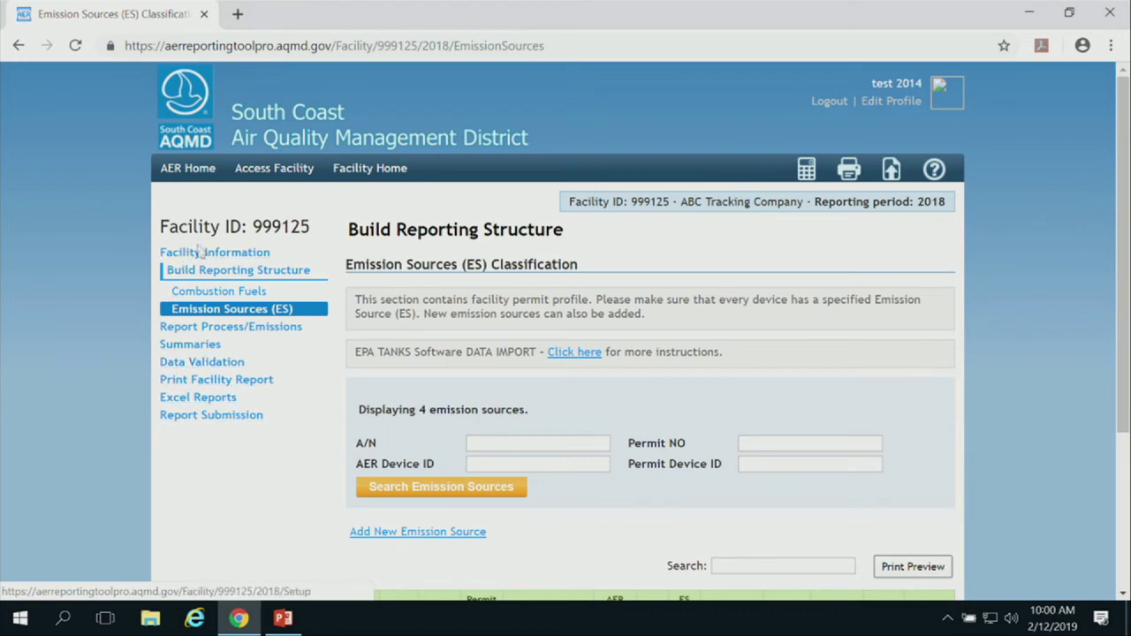
scroll(321, 482, down, 3)
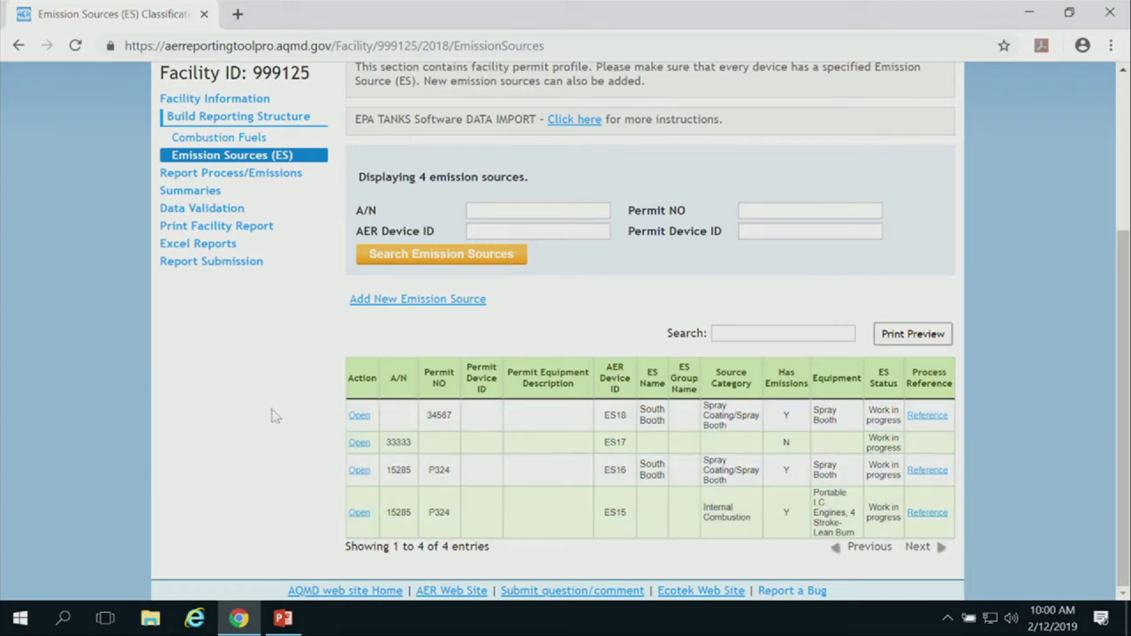
click(189, 190)
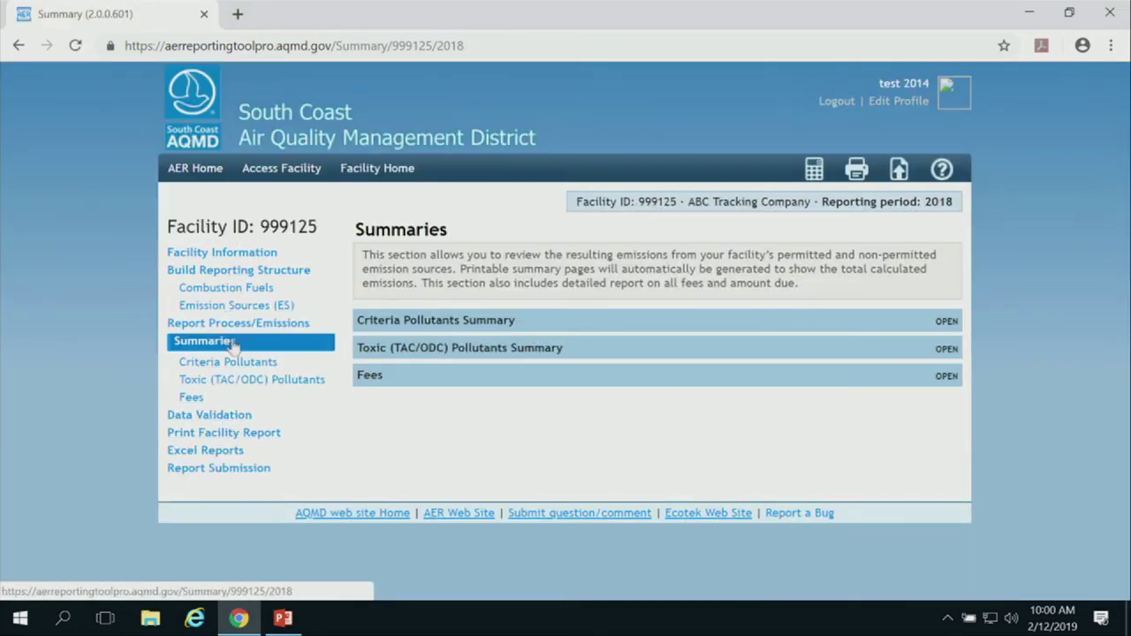
click(221, 417)
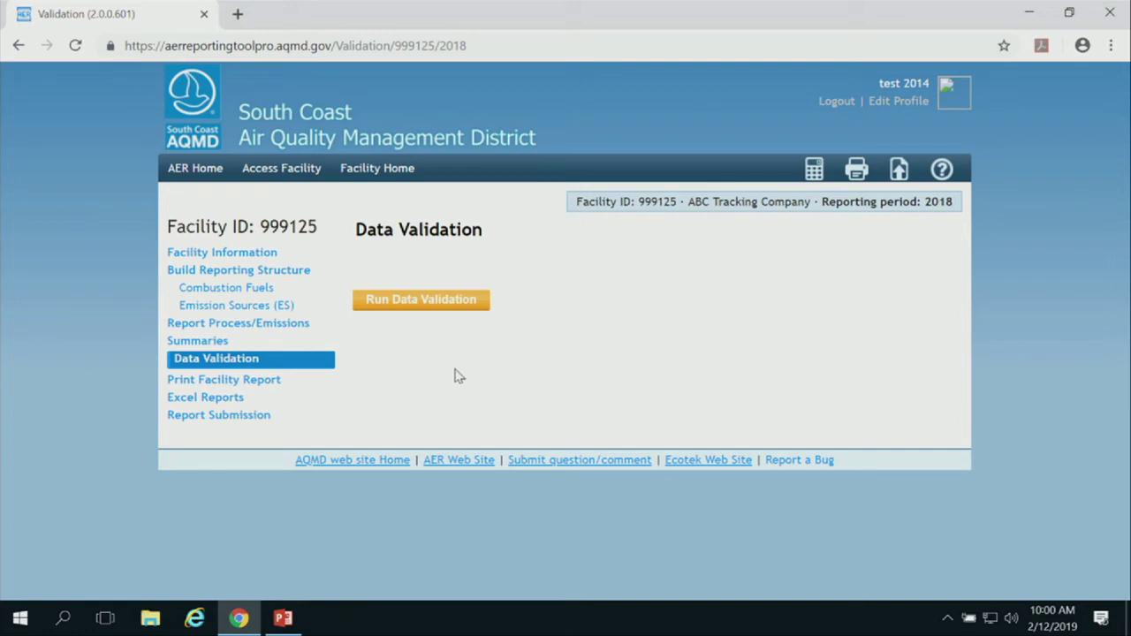
- Run data validation and highlight the V01 missing Facility Operating Status error
click(447, 307)
click(425, 312)
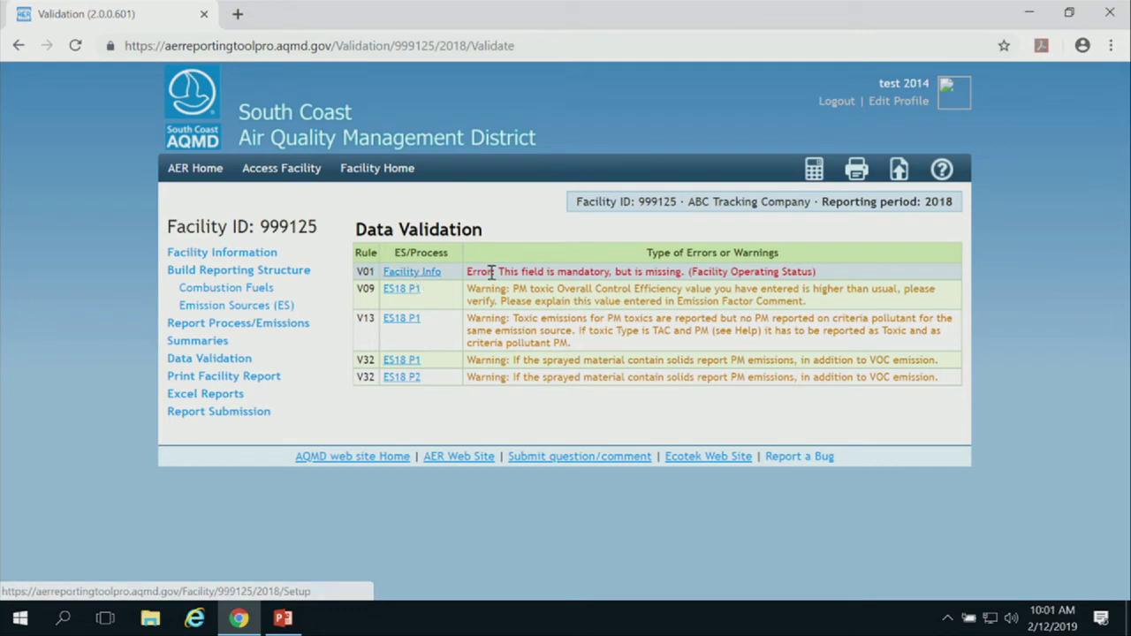
drag(496, 272, 830, 281)
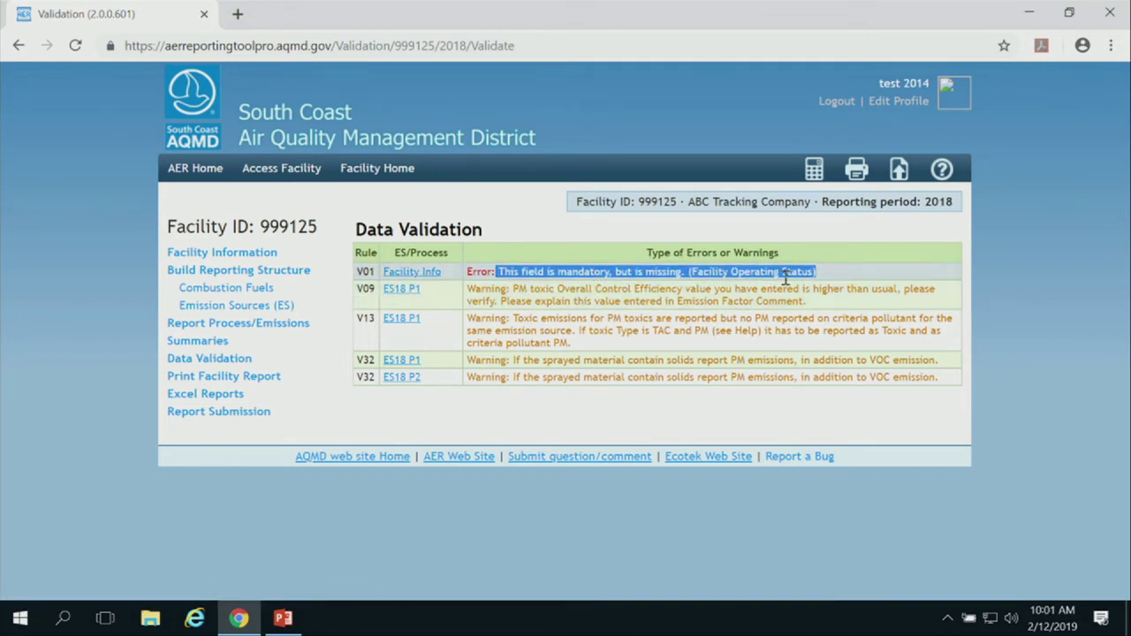
- Choose a Facility Operating Status on Facility Info and save the facility information
click(411, 272)
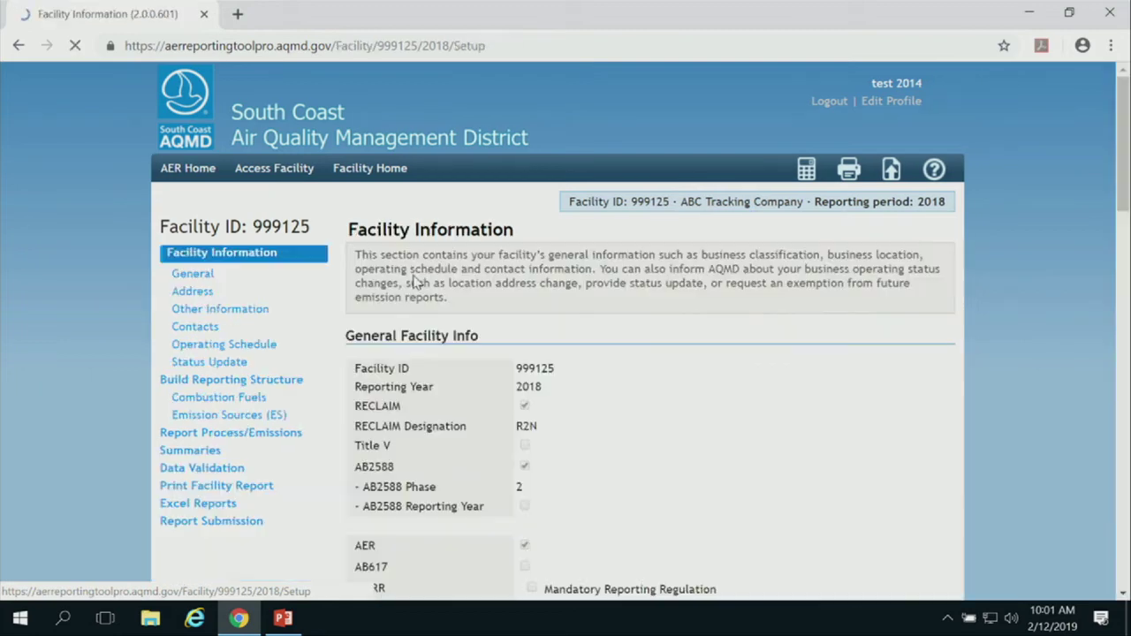
scroll(796, 397, down, 10)
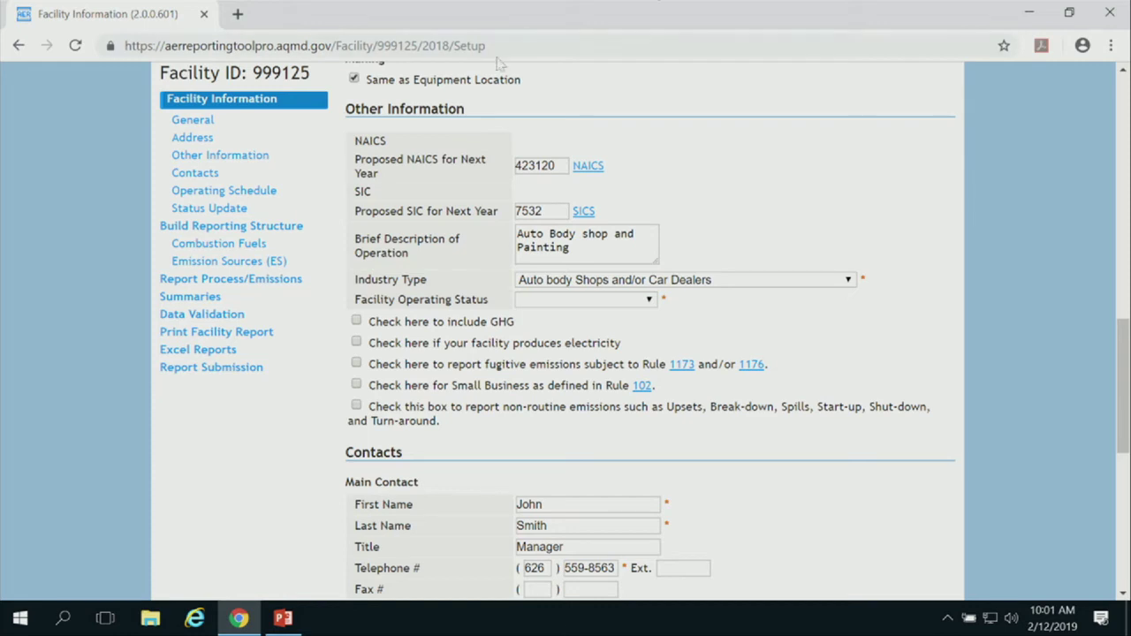
click(658, 300)
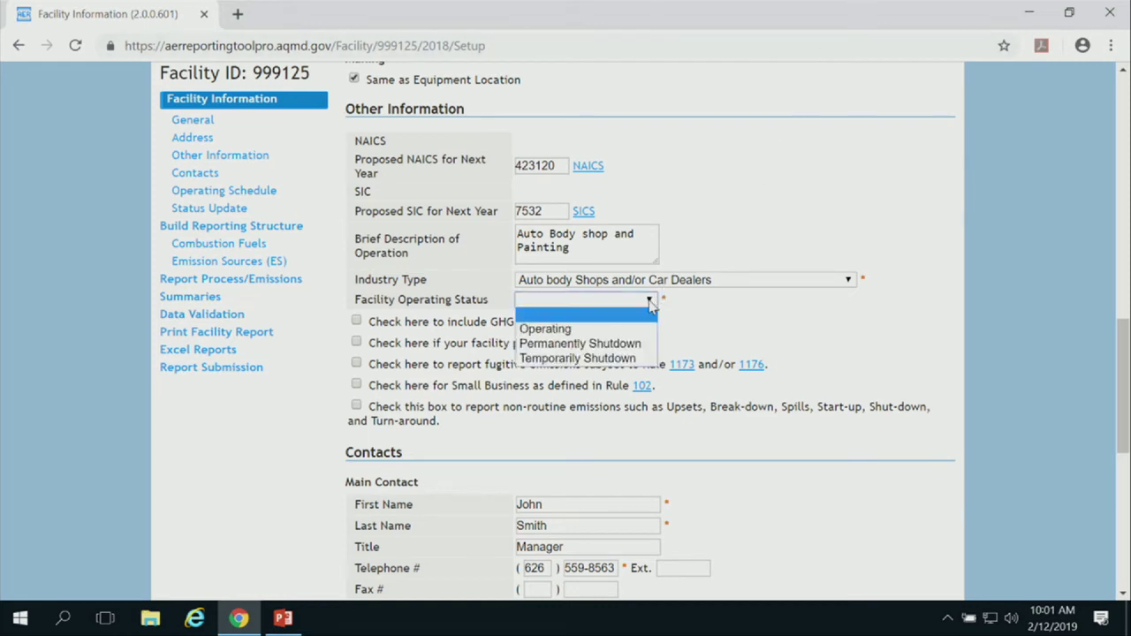
click(574, 329)
scroll(858, 365, down, 4)
scroll(858, 364, down, 3)
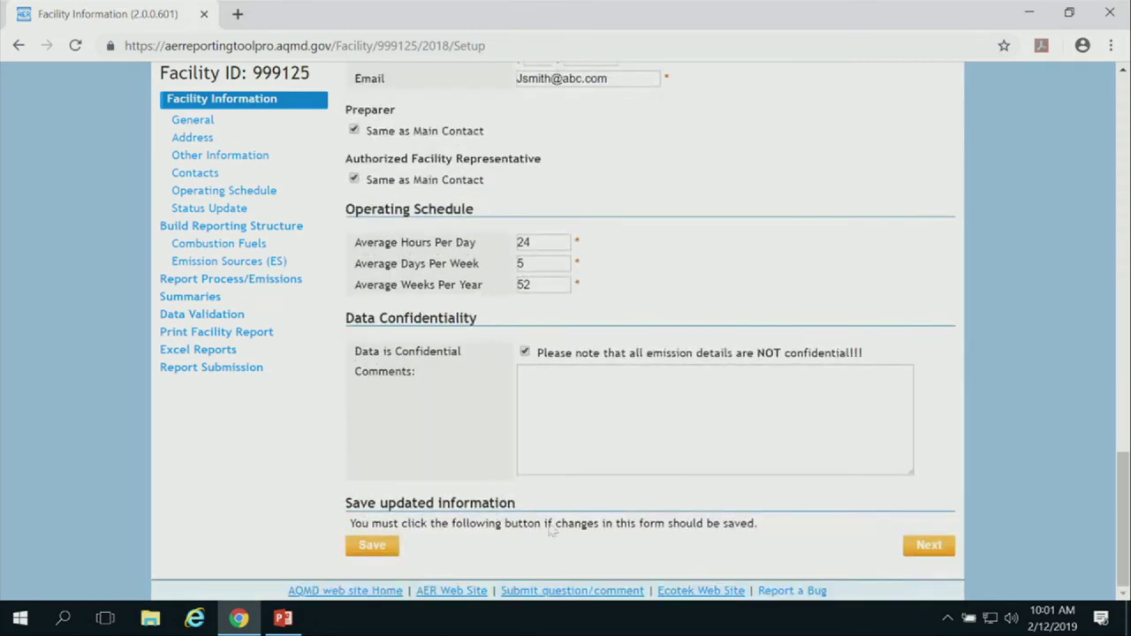
click(380, 548)
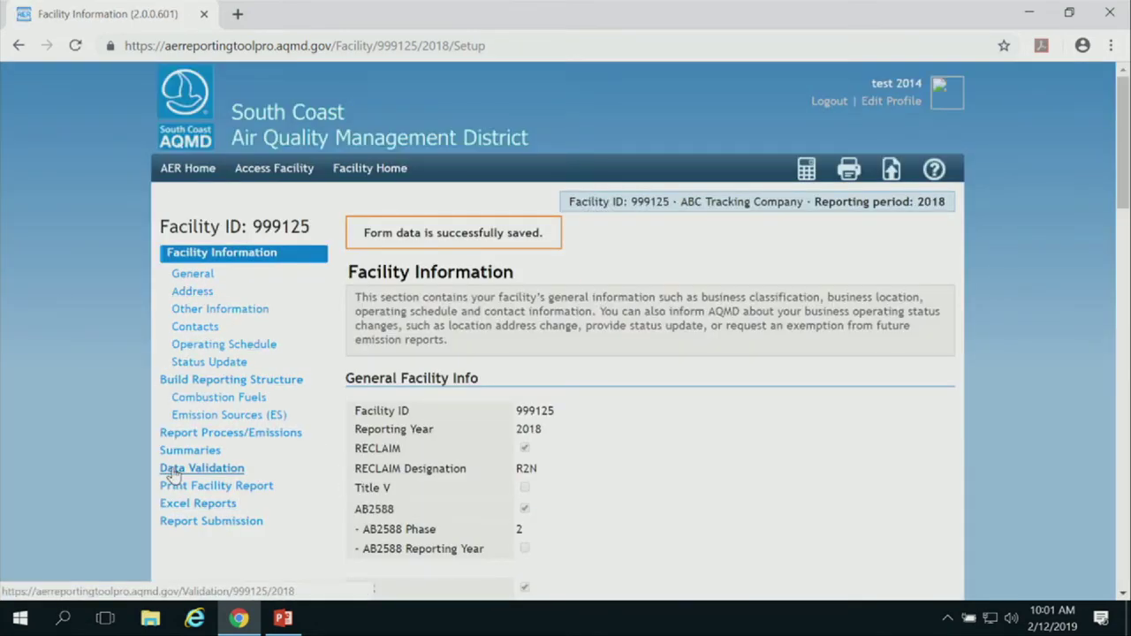
click(169, 469)
- Rerun validation, then add PM to ES18 P1 with default efficiencies and Other source
click(421, 300)
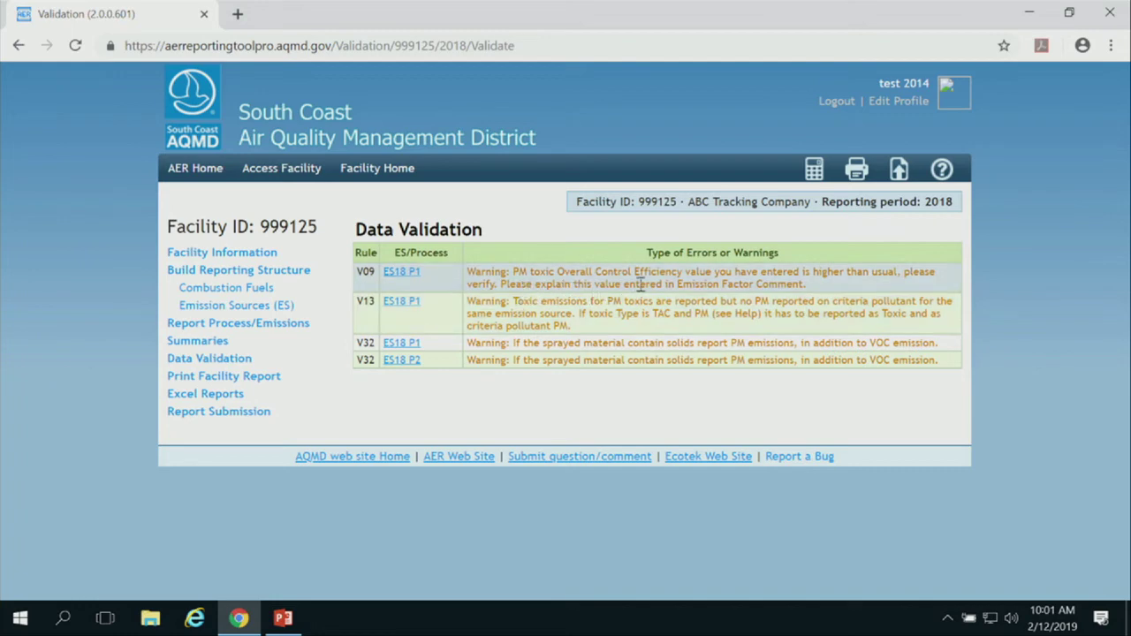
click(400, 276)
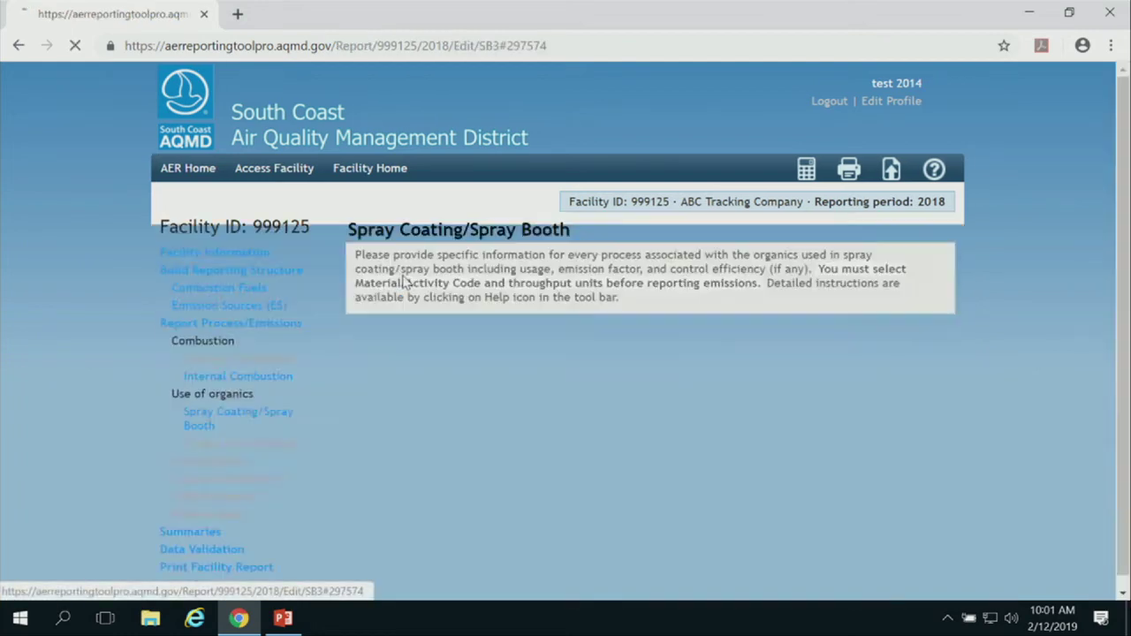
scroll(498, 281, down, 3)
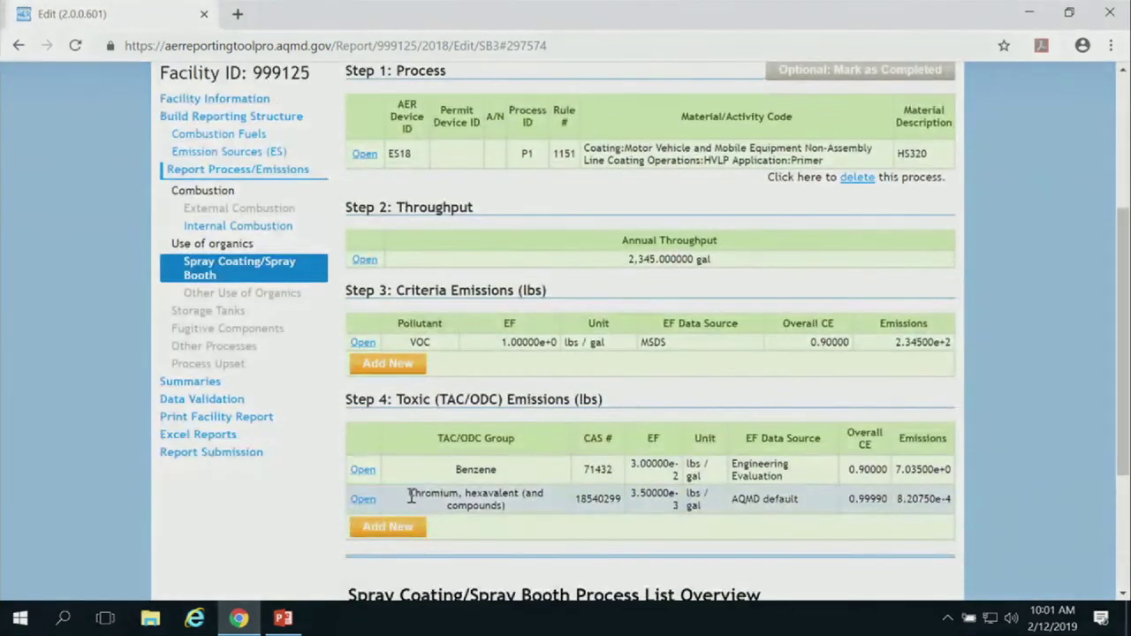
click(387, 363)
click(460, 303)
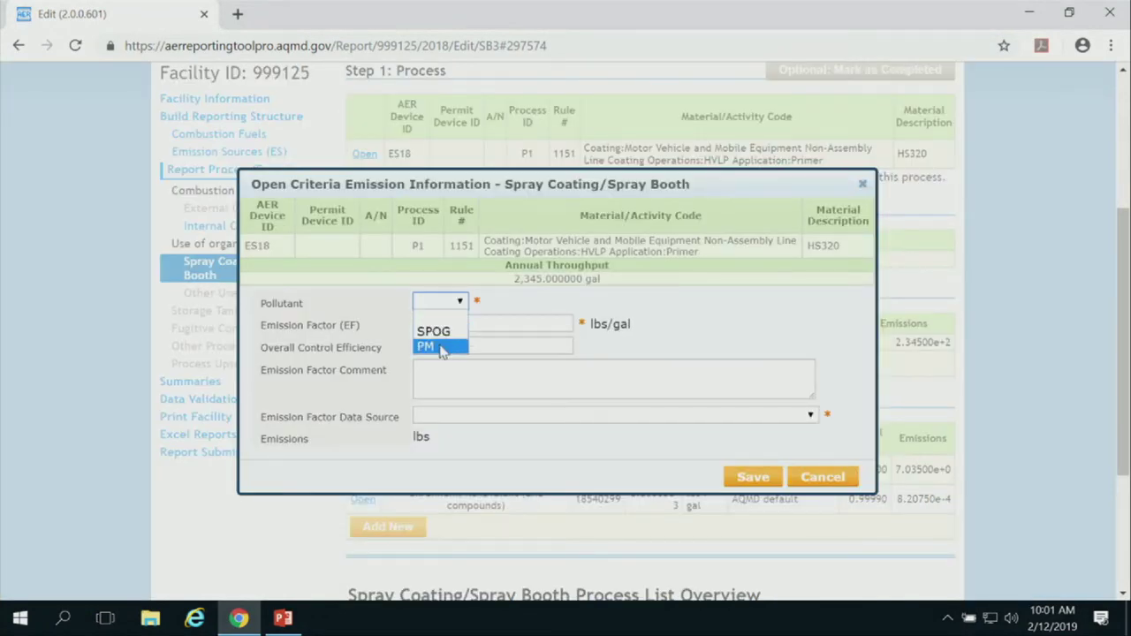
click(441, 345)
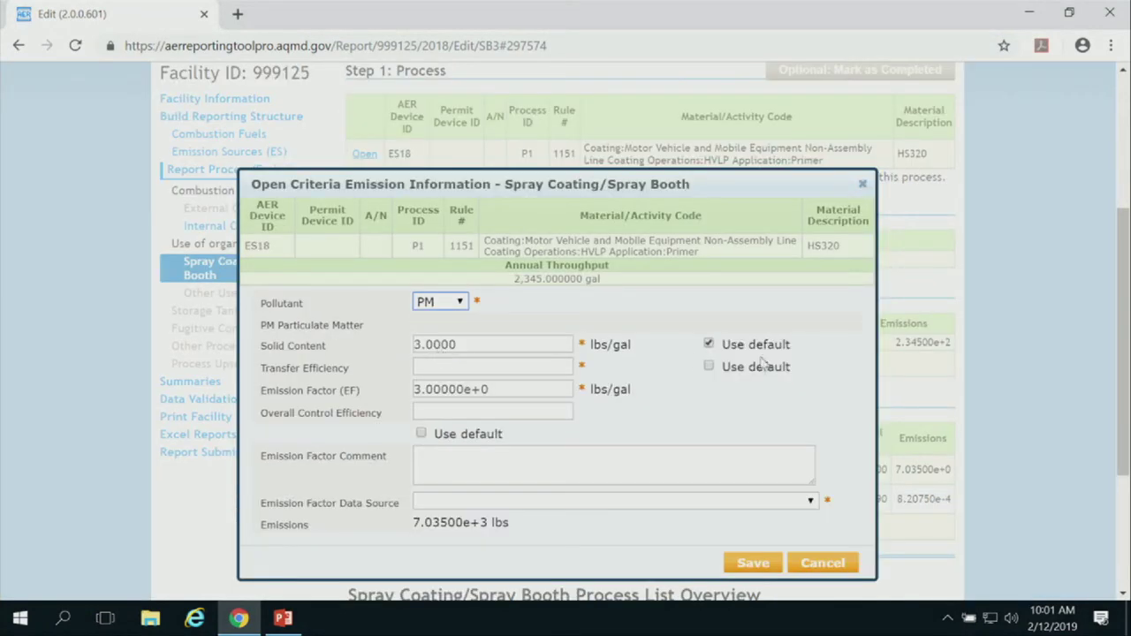
click(709, 366)
click(421, 434)
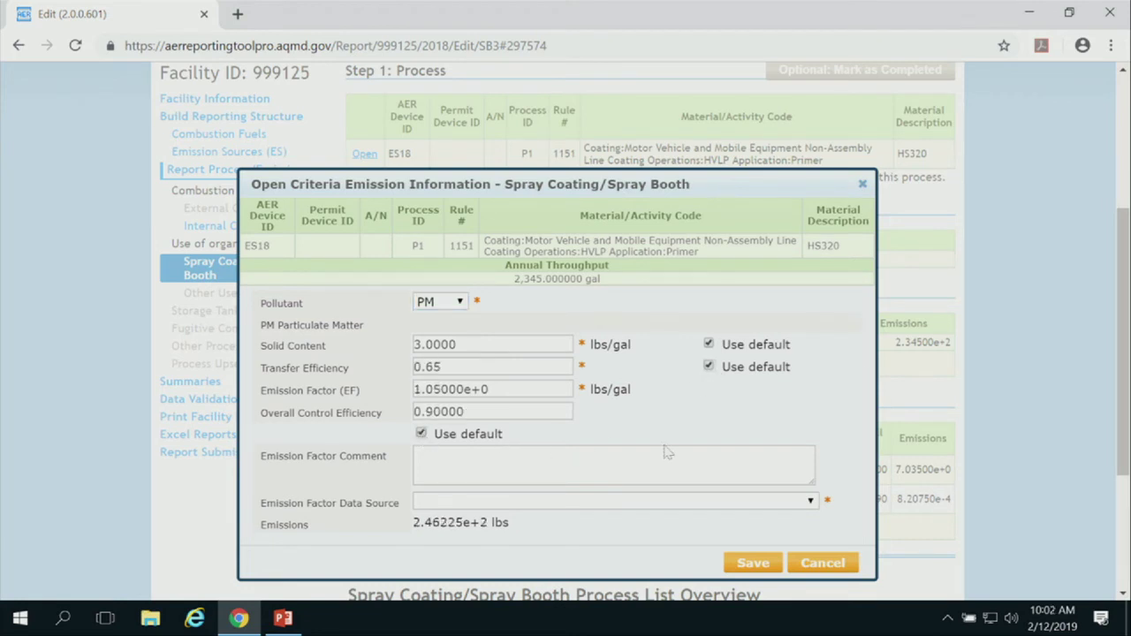
click(807, 502)
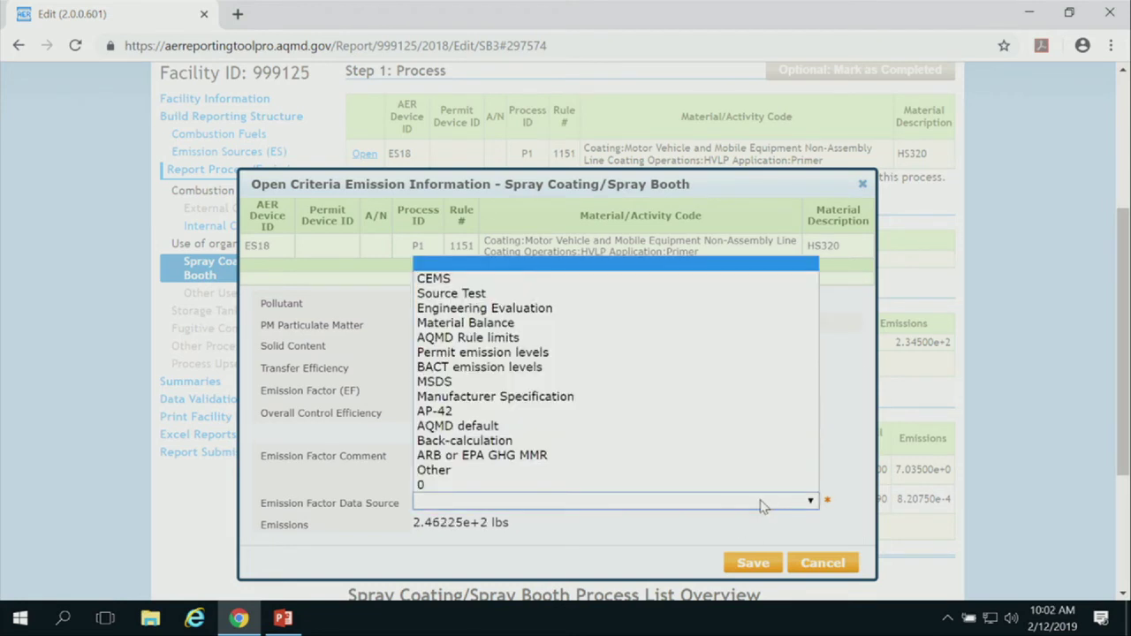
click(489, 471)
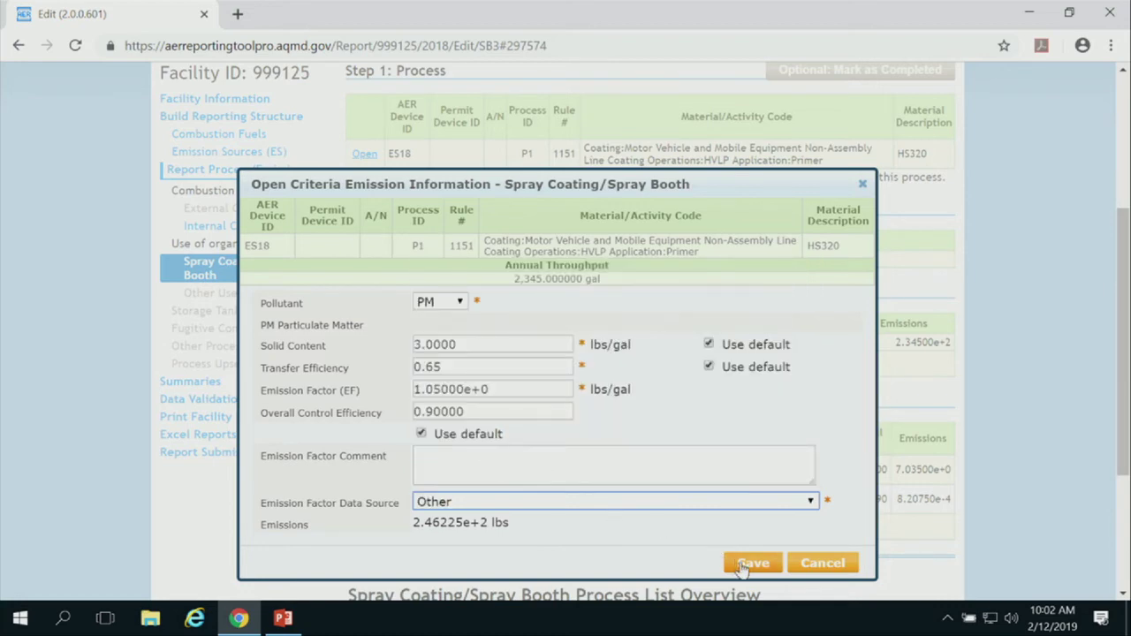
click(752, 564)
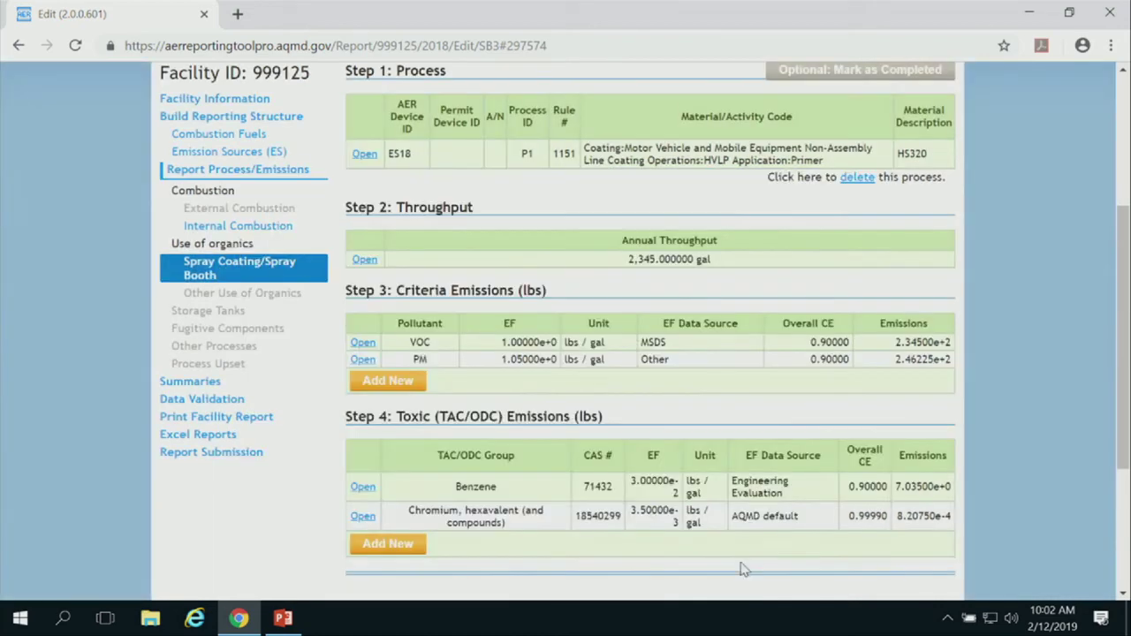
- Switch hexavalent chromium to the default 0.90000 control efficiency and save it
click(364, 518)
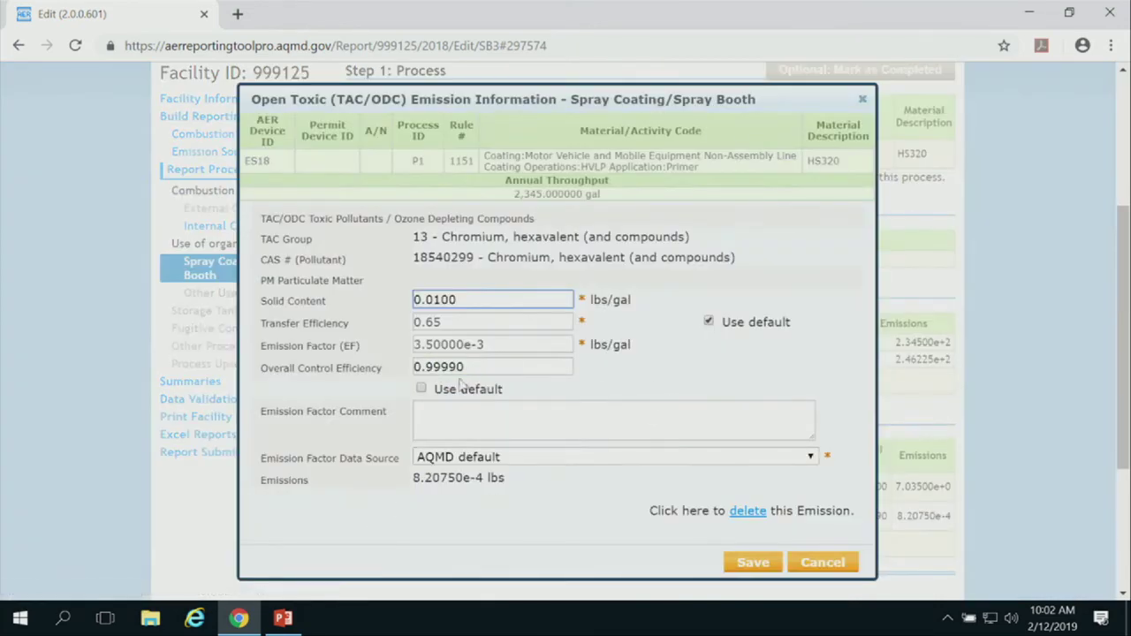
click(421, 389)
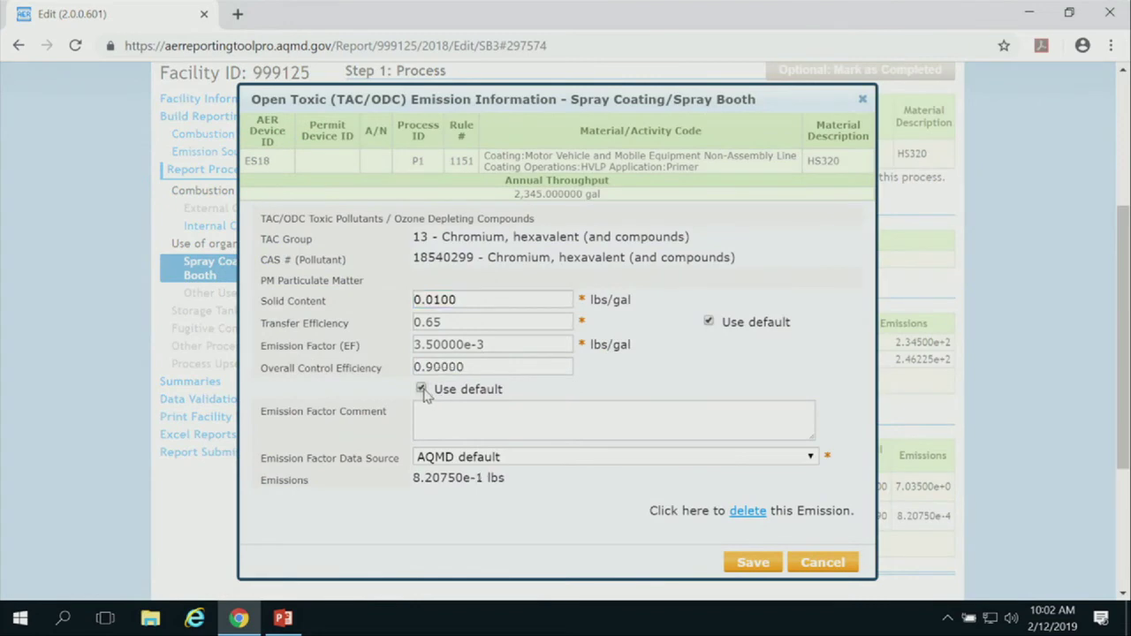
click(751, 563)
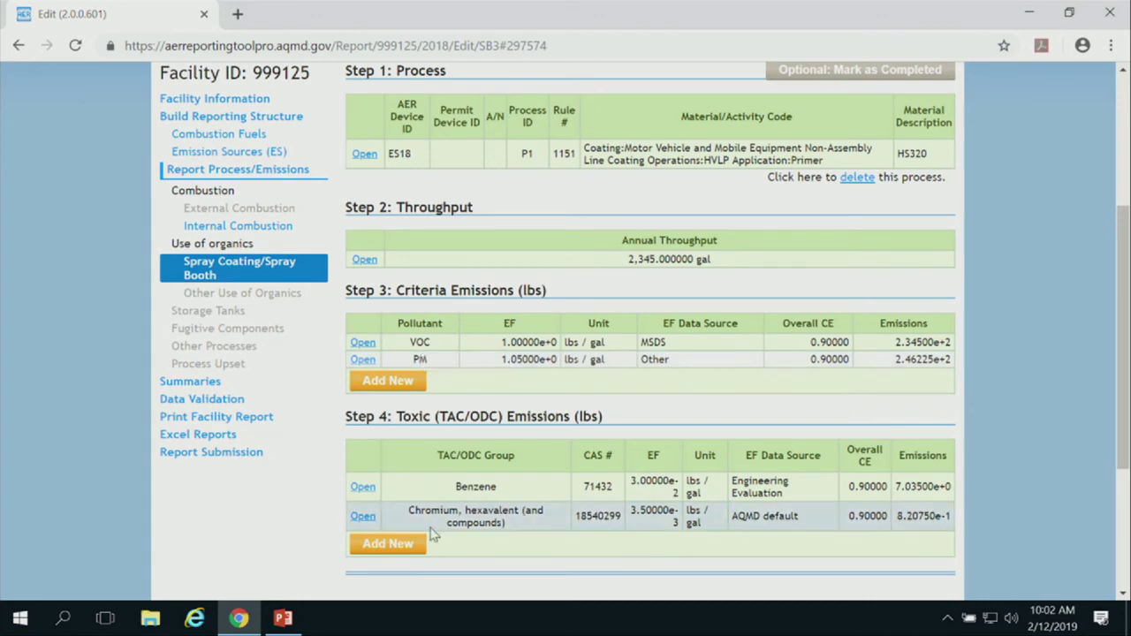
scroll(392, 581, down, 3)
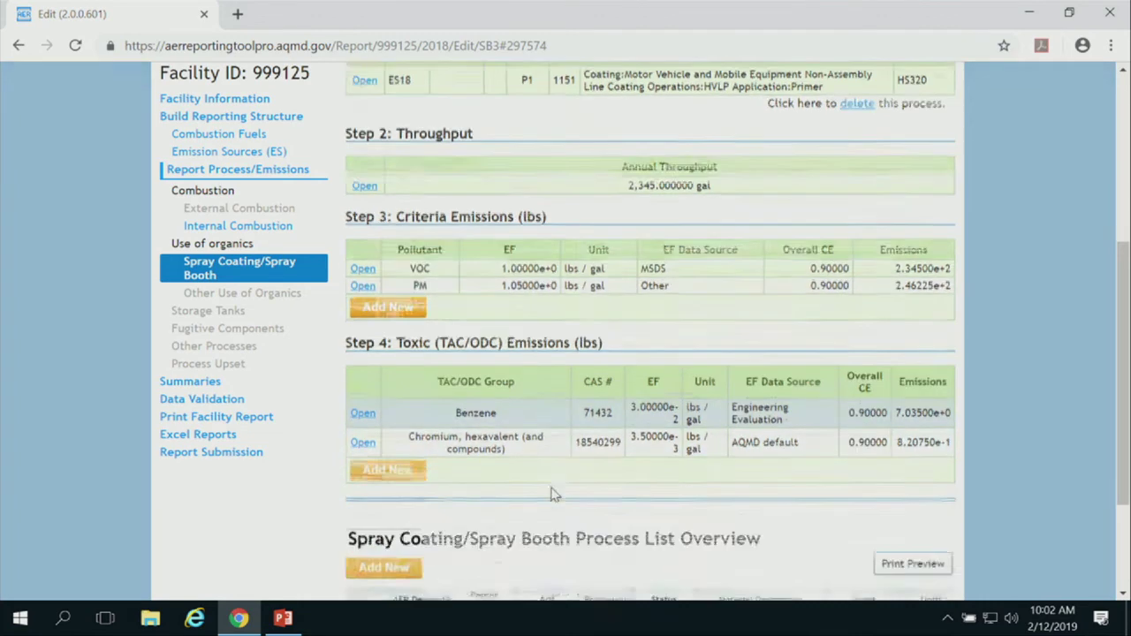
- Run data validation for the facility and review the flagged ES18 P2 process
click(202, 402)
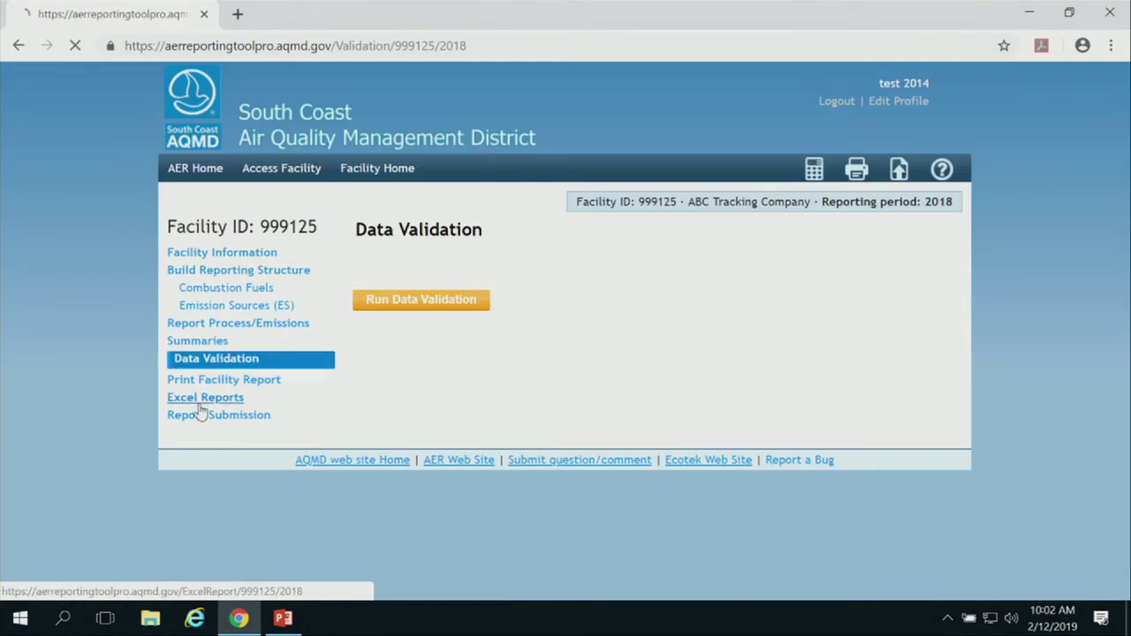
click(380, 299)
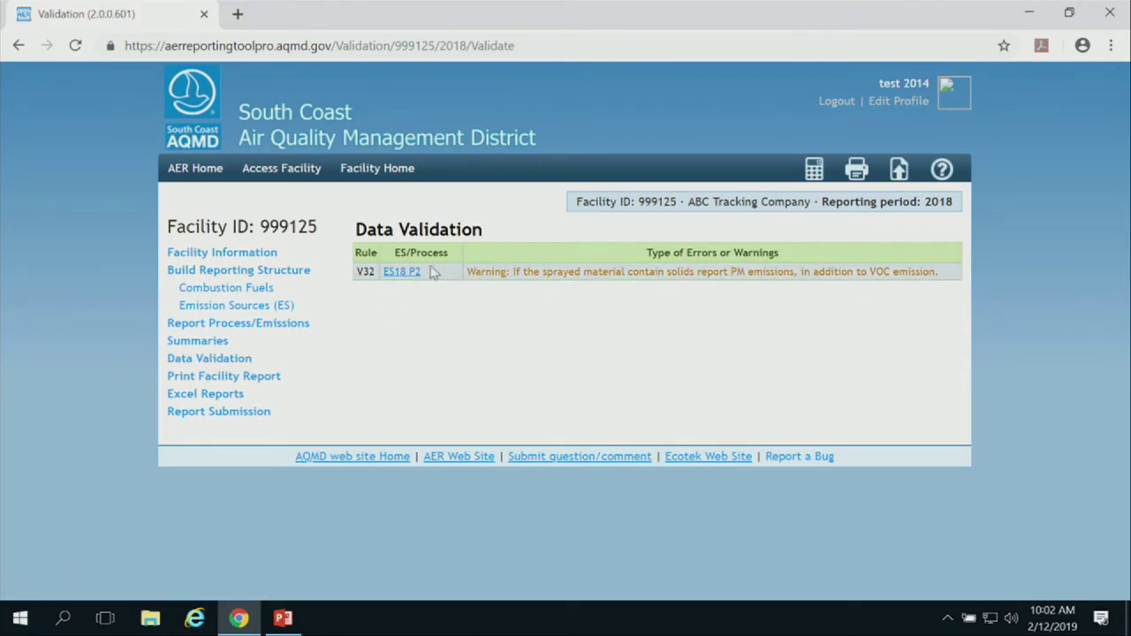
click(403, 272)
scroll(550, 415, down, 2)
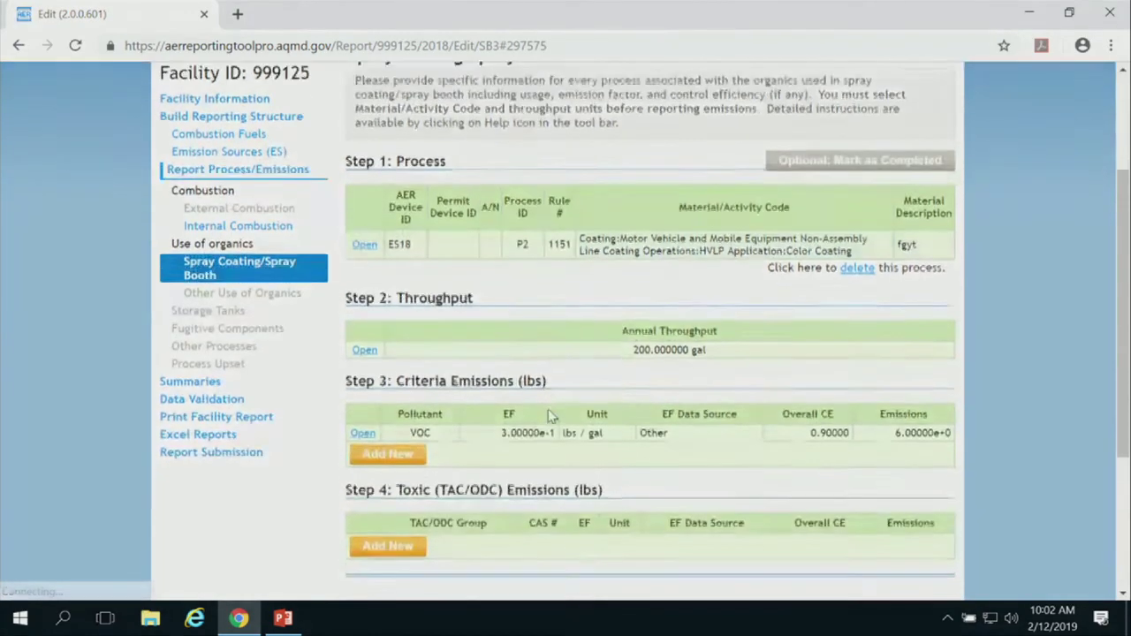
- Rerun validation, recheck ES18 P2, and confirm only the V32 PM-for-solids warning remains
click(217, 402)
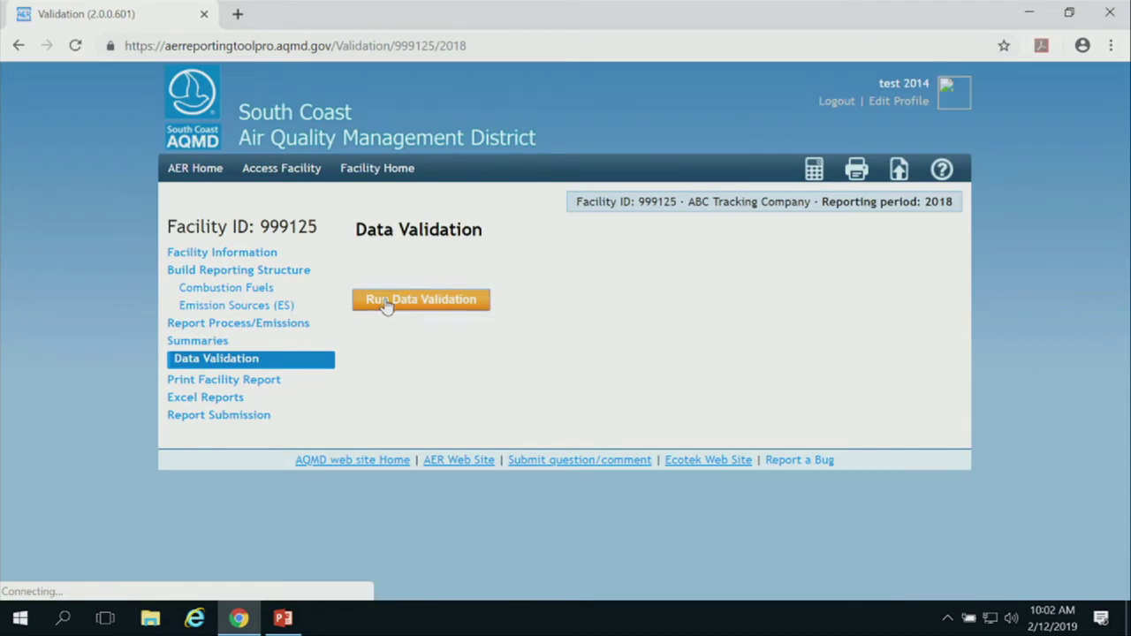
click(385, 302)
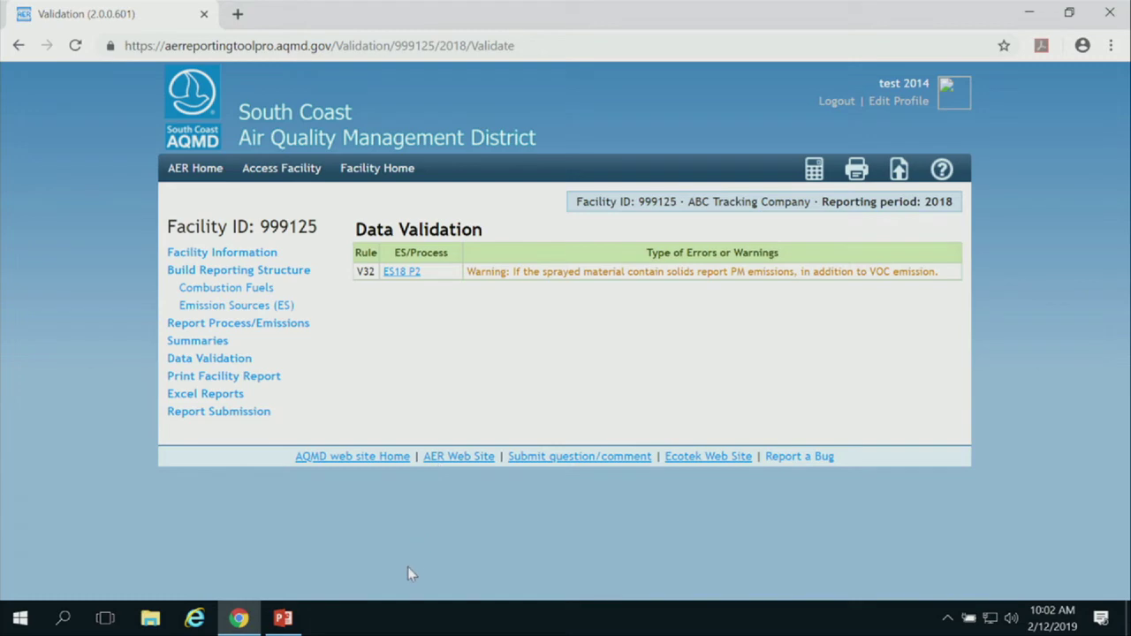
click(402, 272)
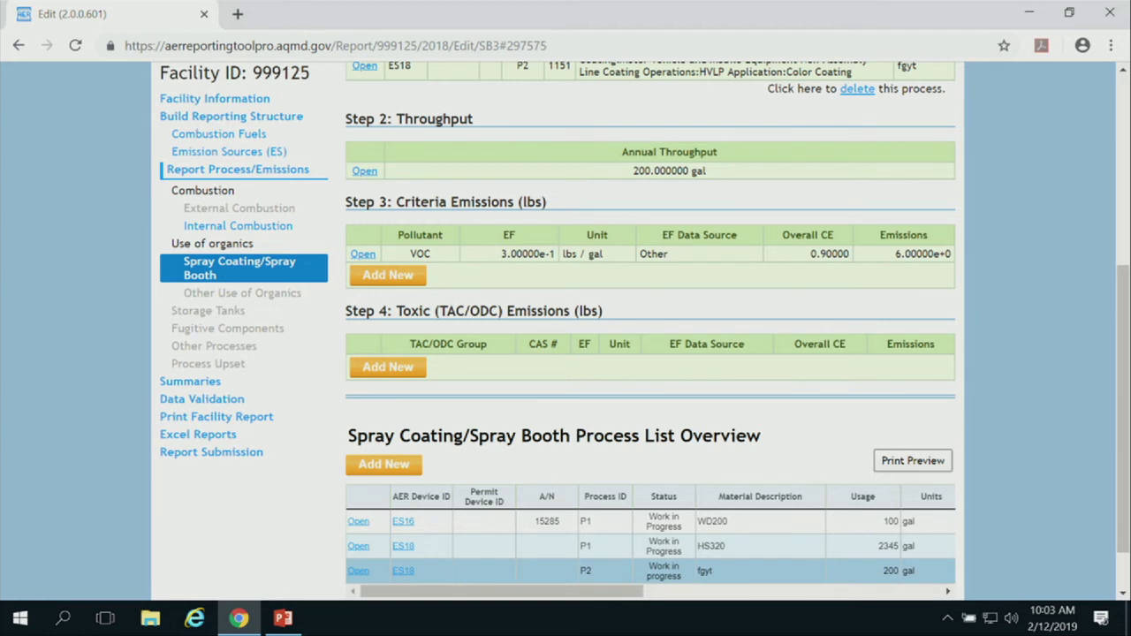
mouse_move(283, 619)
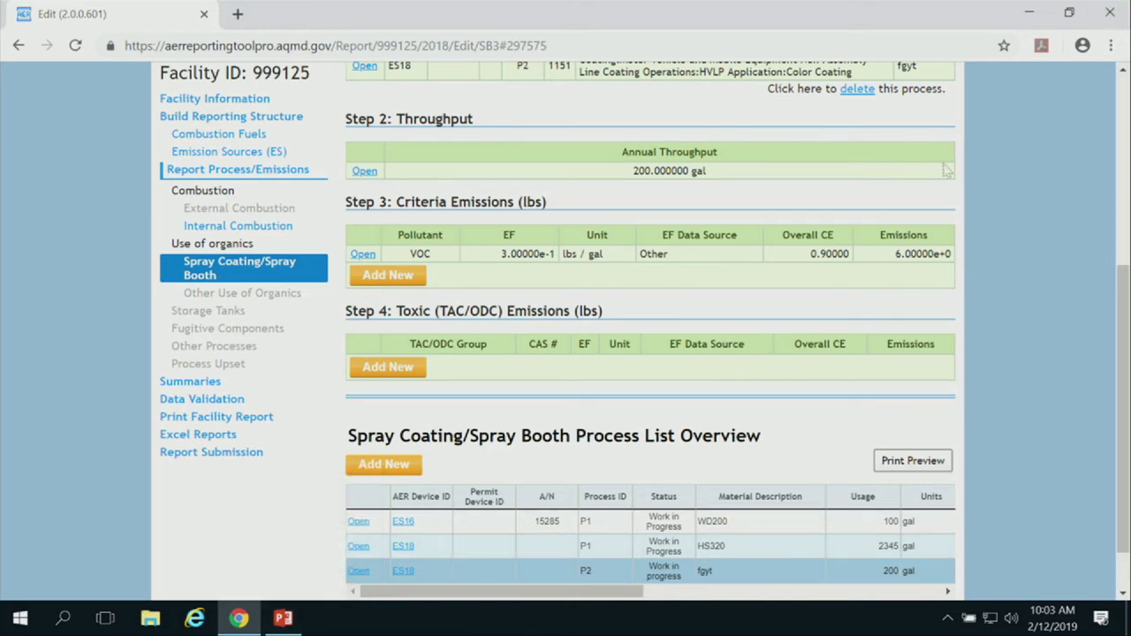
click(187, 403)
click(399, 301)
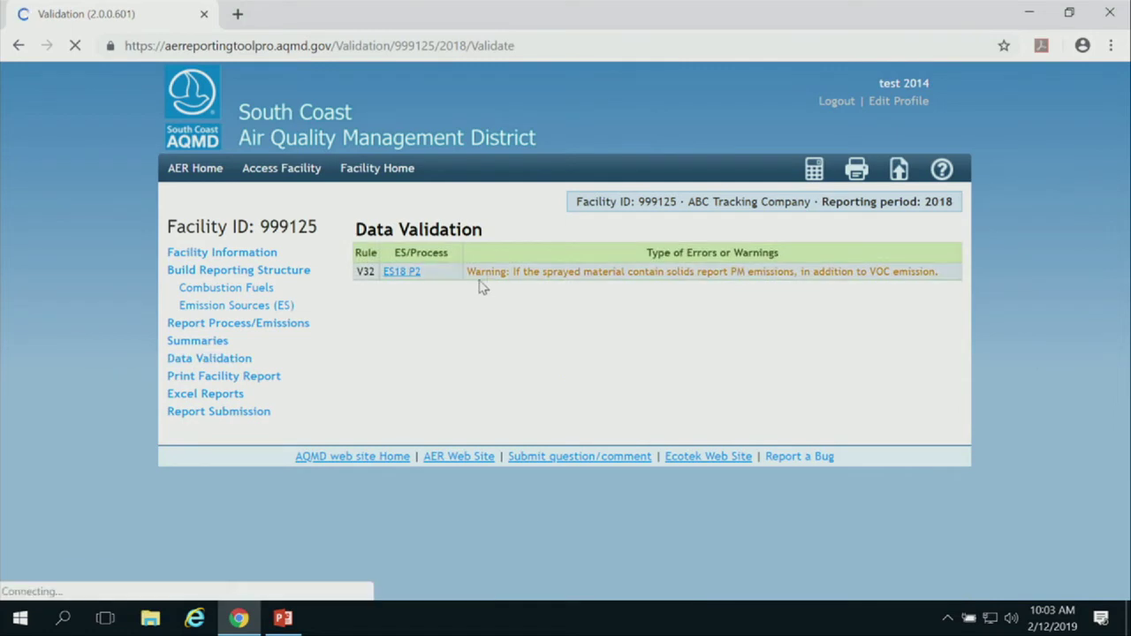
- Show the Criteria Pollutants Summary with permitted totals: 2.37 tons VOC, 28.14 NOx RECLAIM, 2.13 PM
click(182, 343)
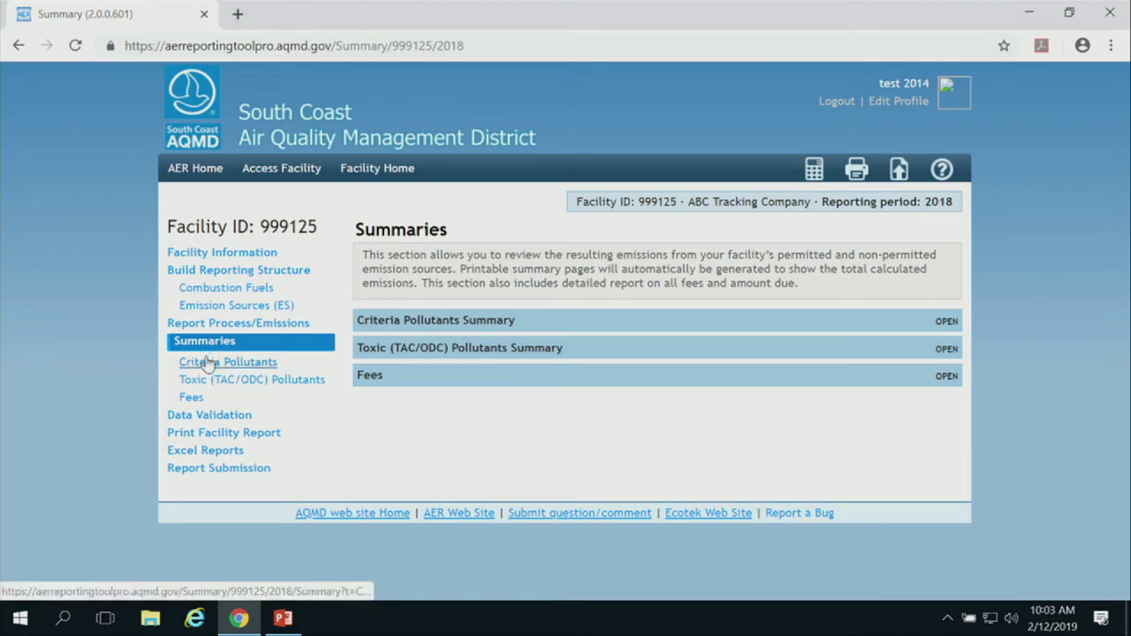
click(428, 324)
scroll(783, 346, down, 2)
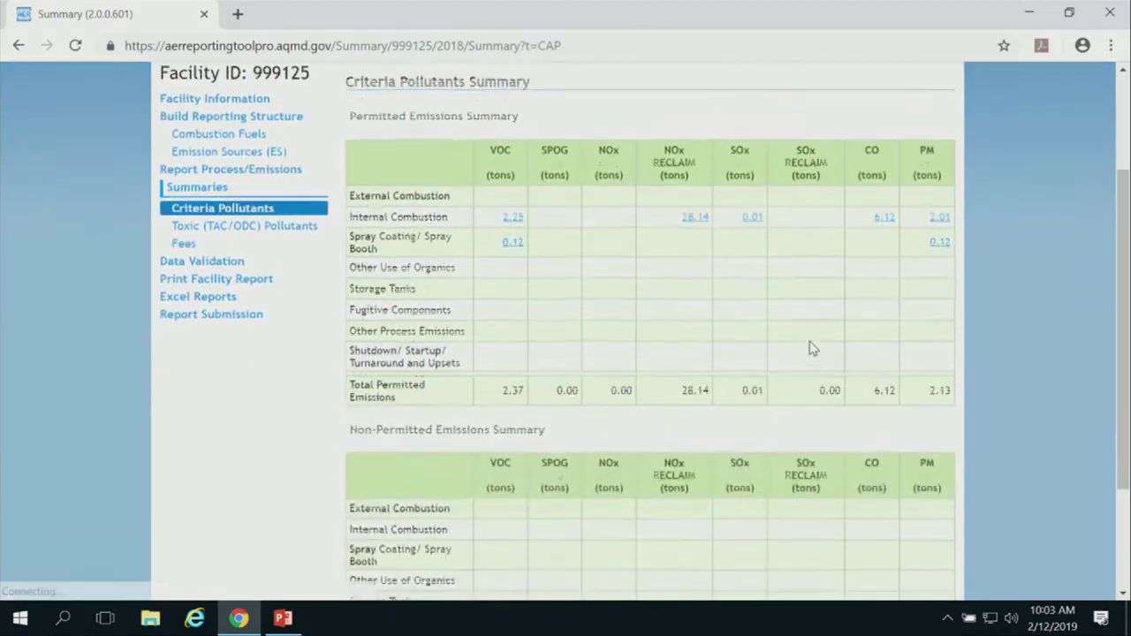
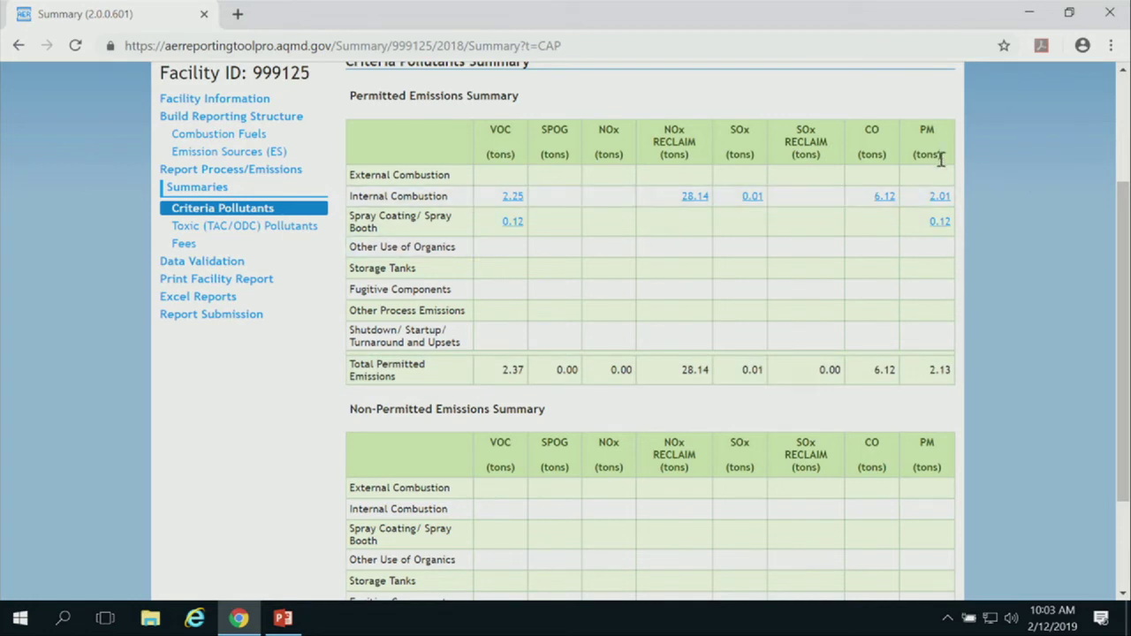
- Check the spray booth VOC process breakdown, then review the TAC/ODC summary totaling $406.14 toxic fees
click(515, 225)
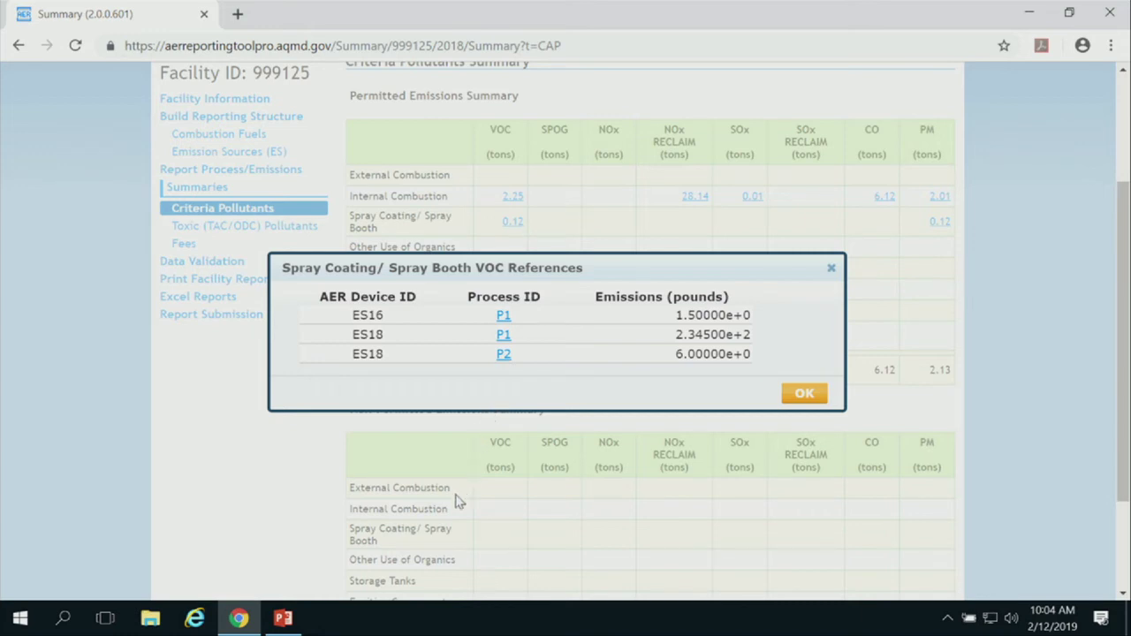
click(801, 396)
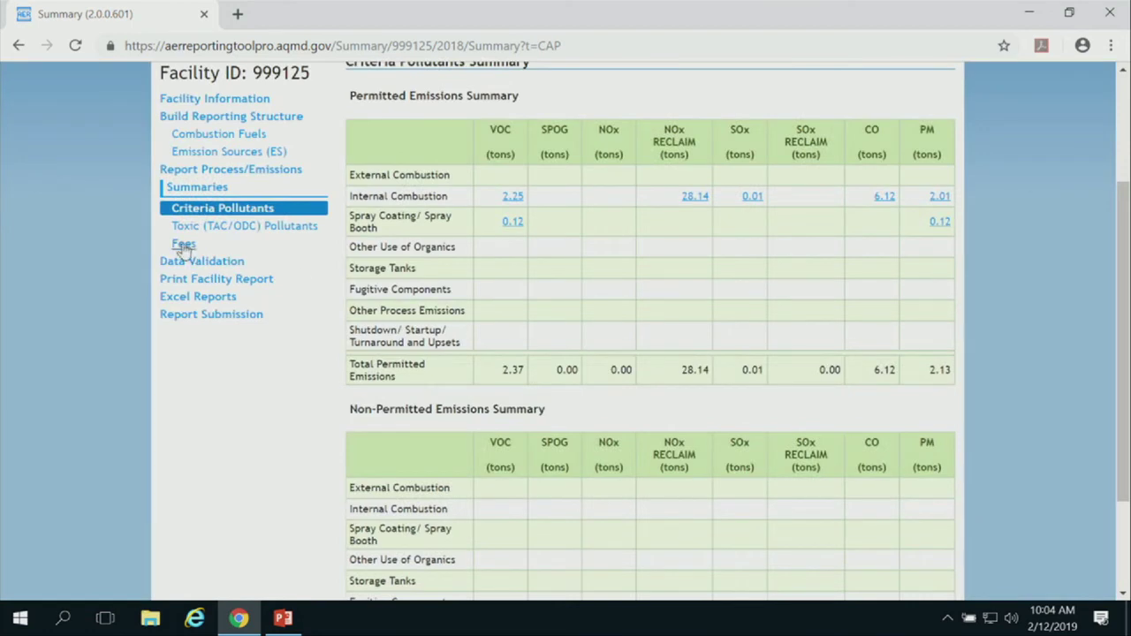
click(265, 231)
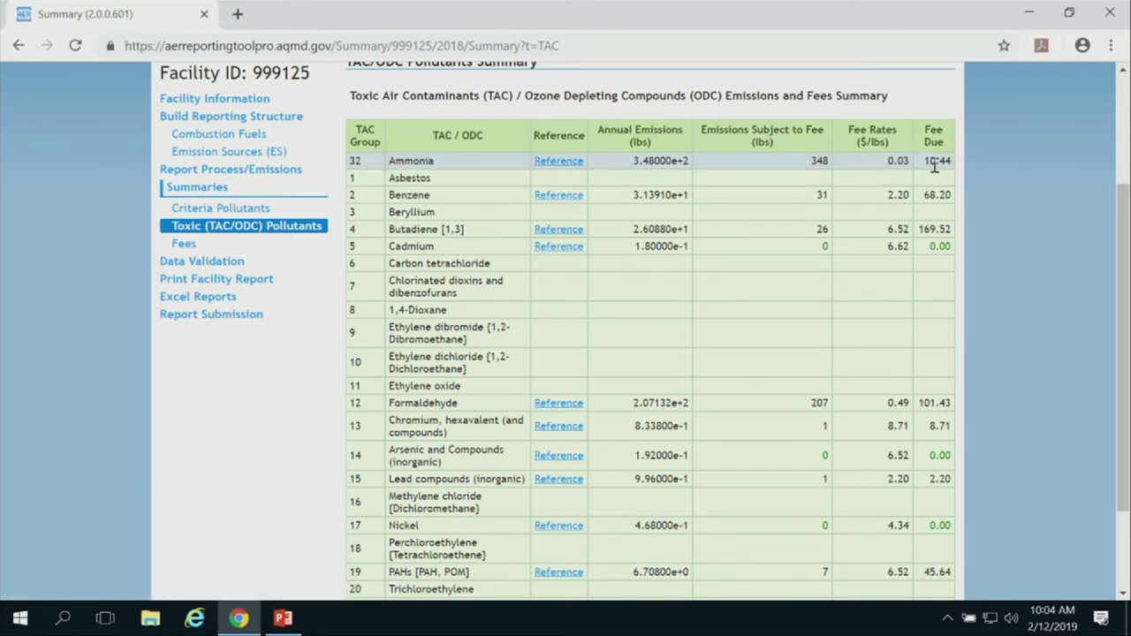
scroll(934, 172, down, 1)
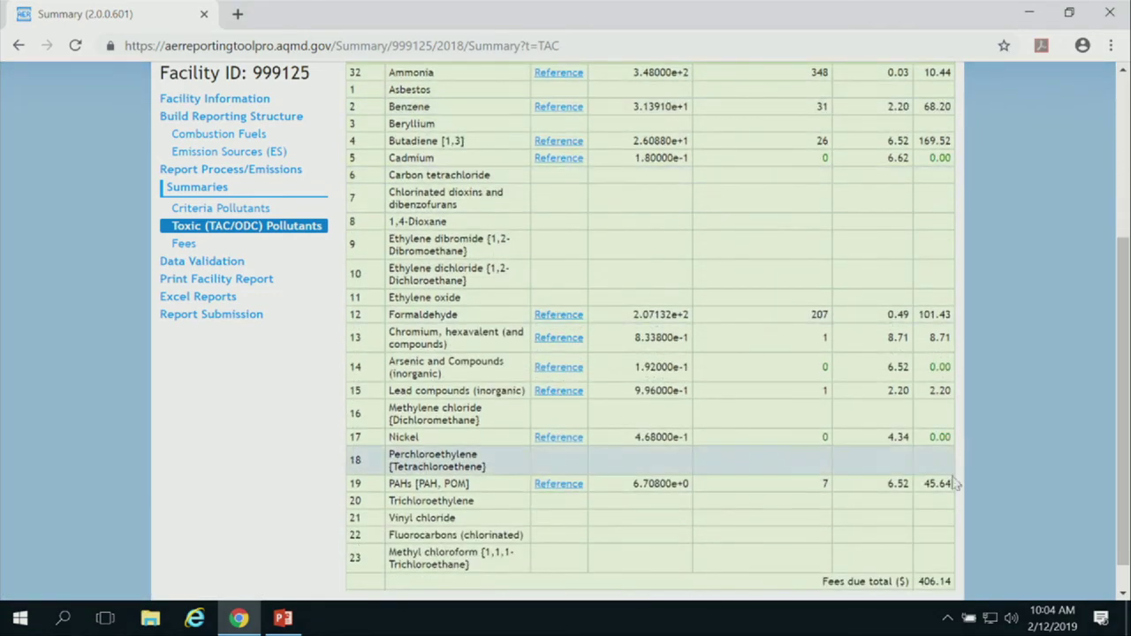
scroll(876, 159, up, 2)
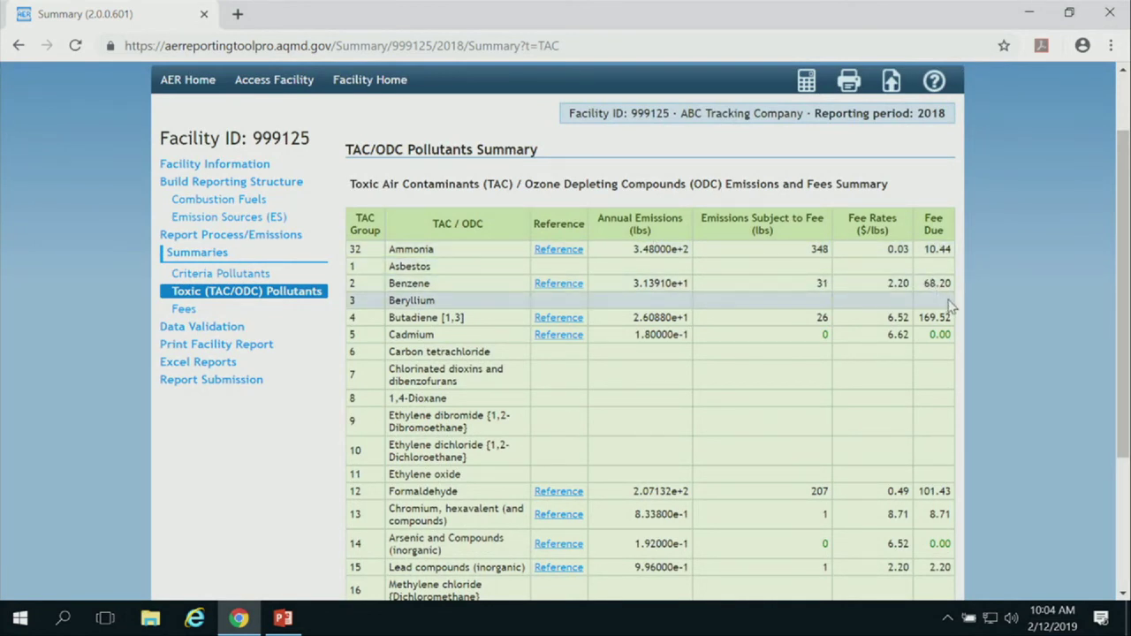
scroll(733, 278, down, 2)
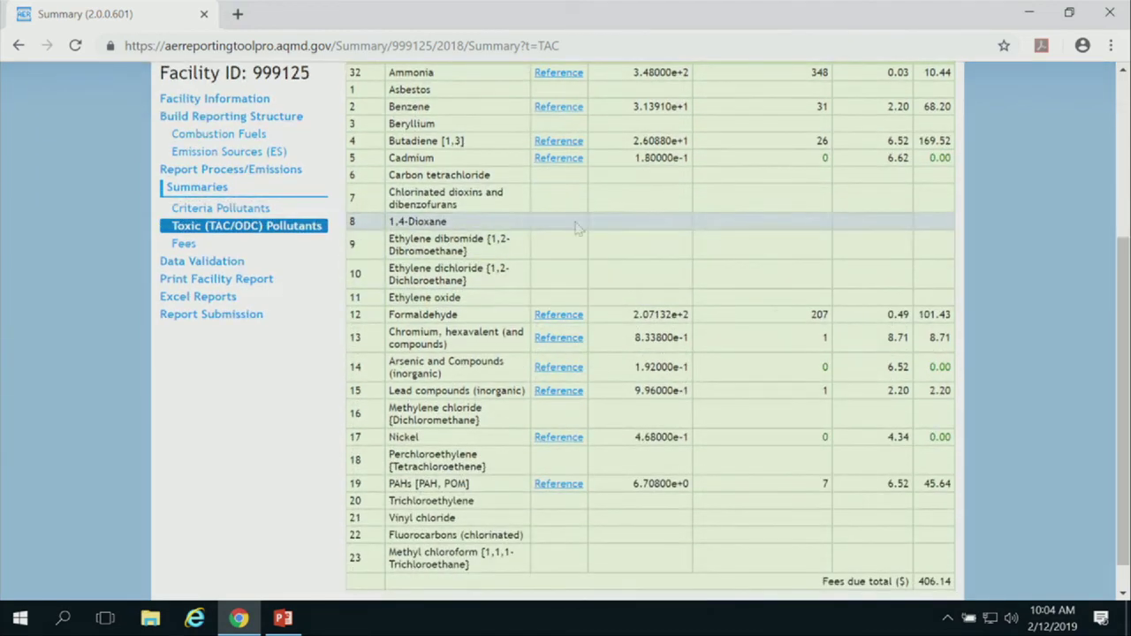
click(182, 245)
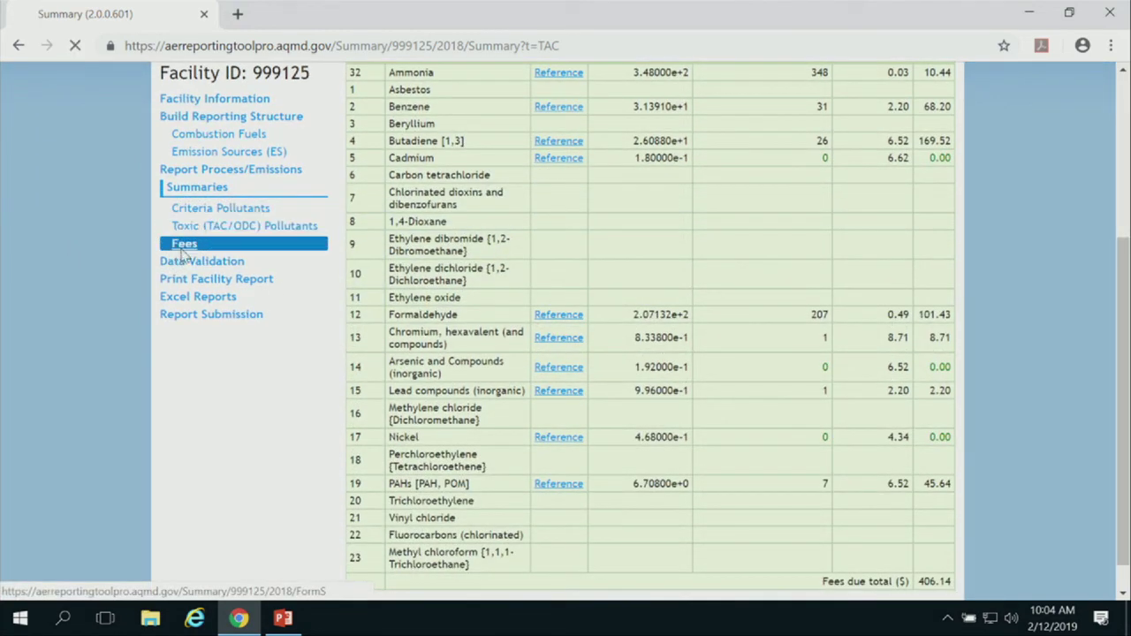
- Recheck the toxic summary, then view the Fees page with $9,789.41 criteria and $406.14 toxic fees
scroll(476, 296, down, 2)
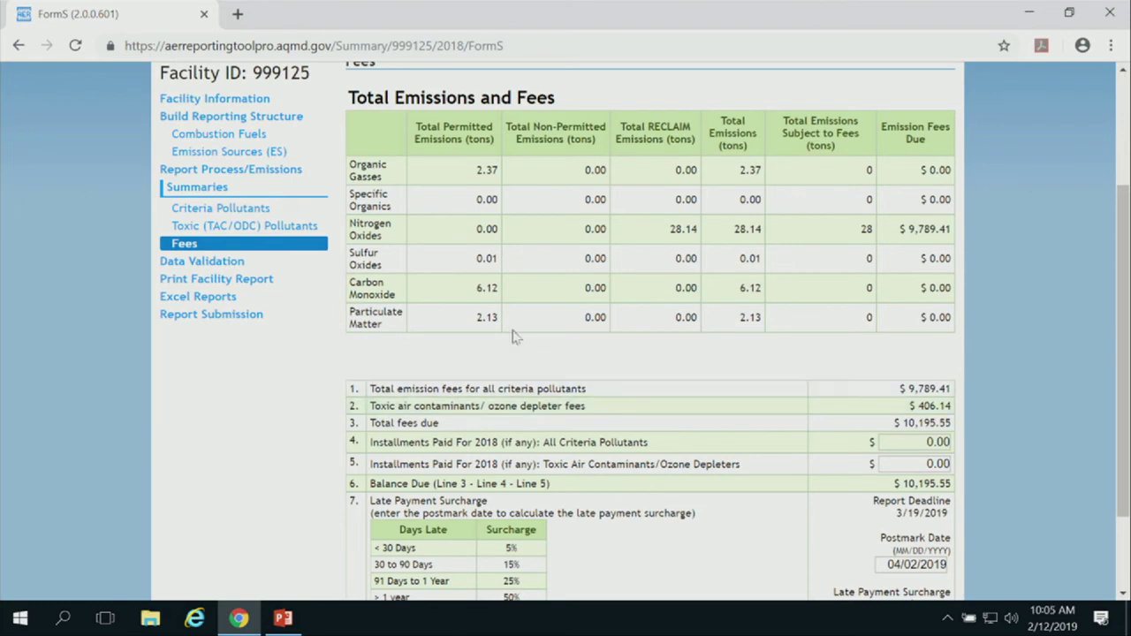
click(200, 228)
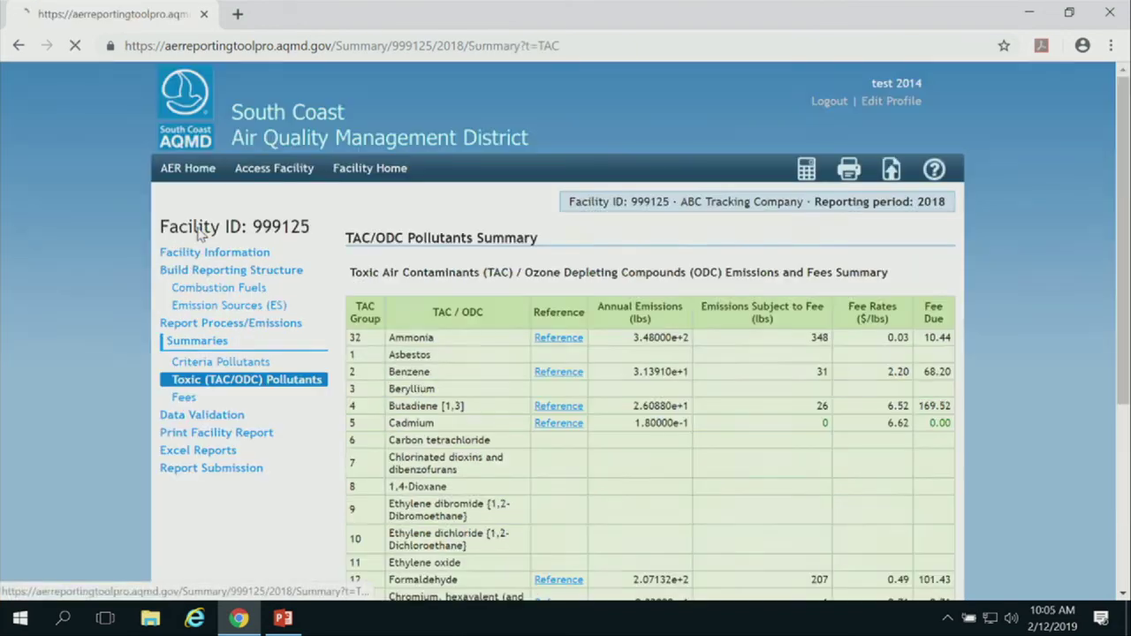
scroll(768, 356, down, 4)
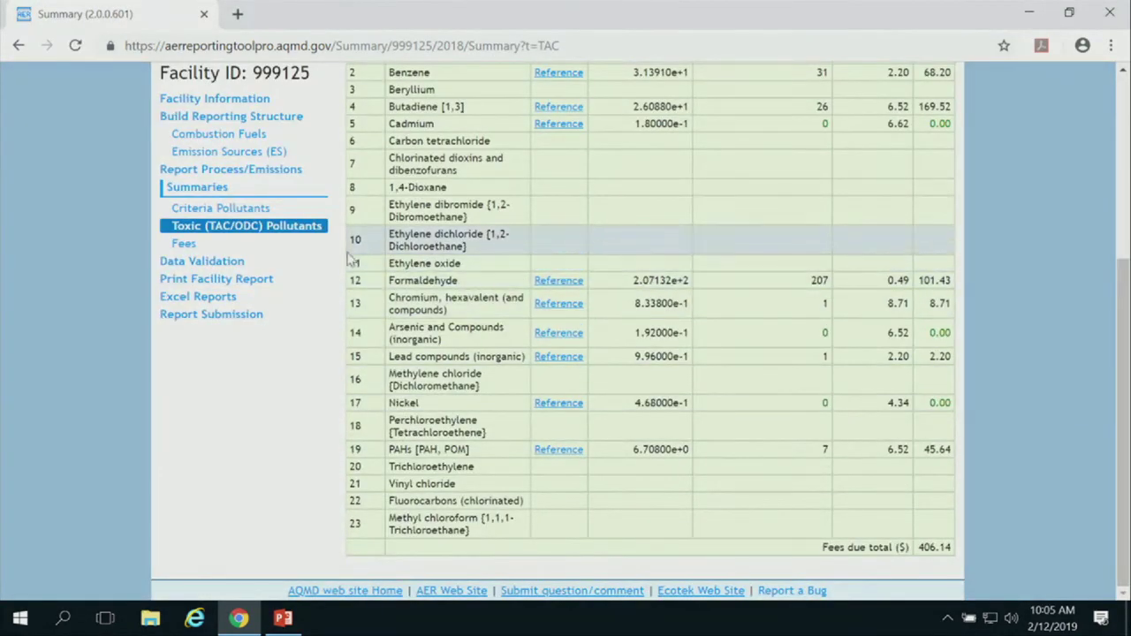
click(184, 244)
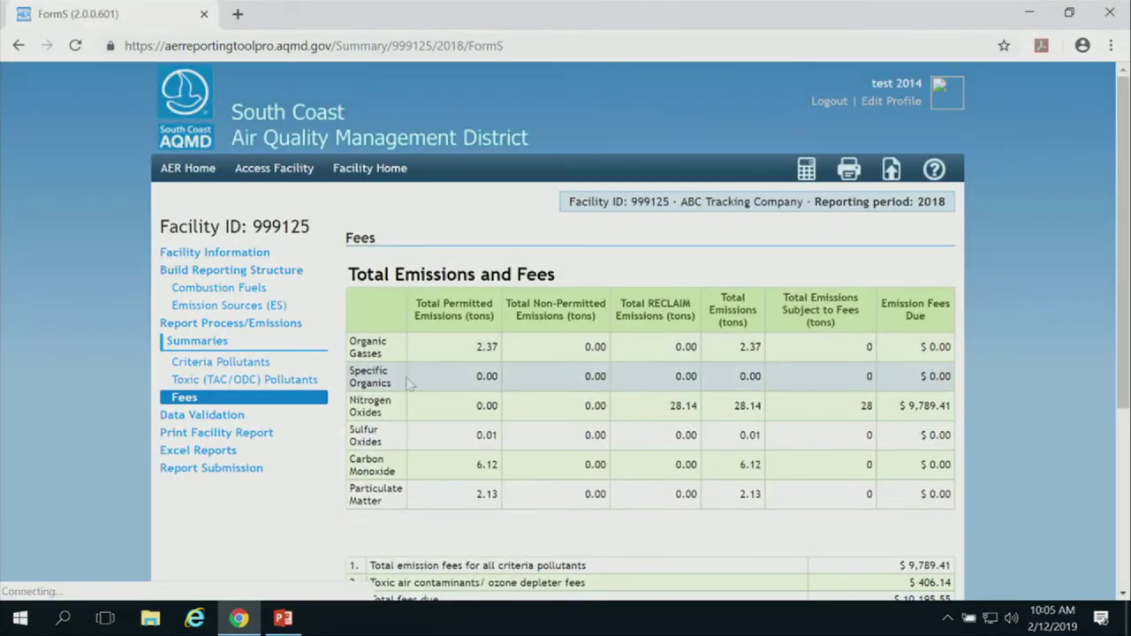
scroll(411, 382, down, 4)
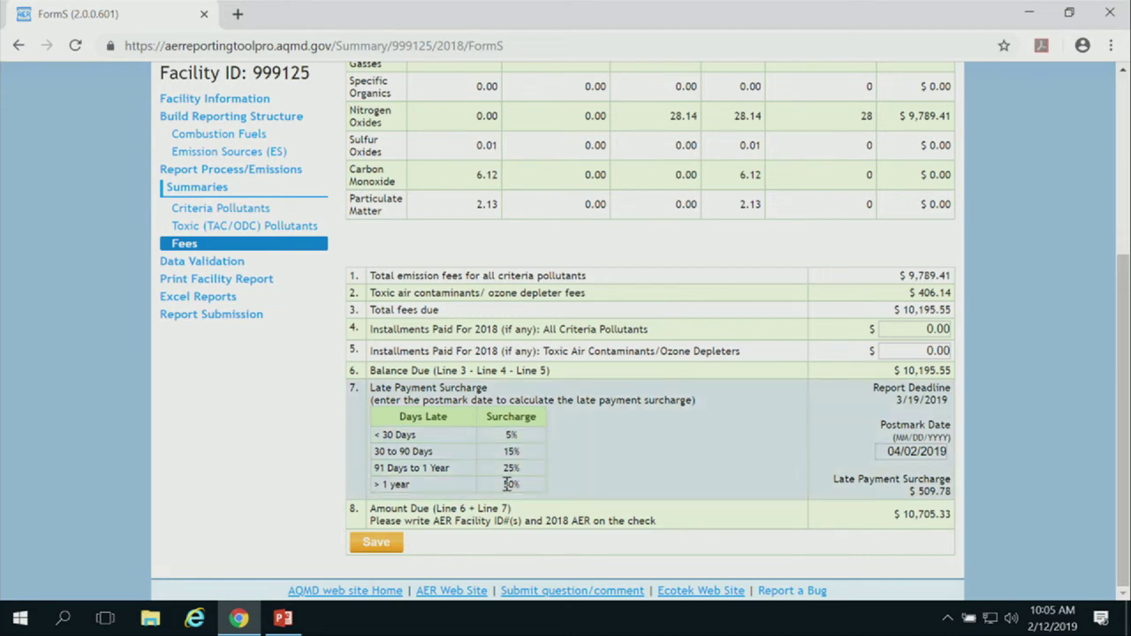
- Clear the existing postmark date on the Fees form
click(900, 453)
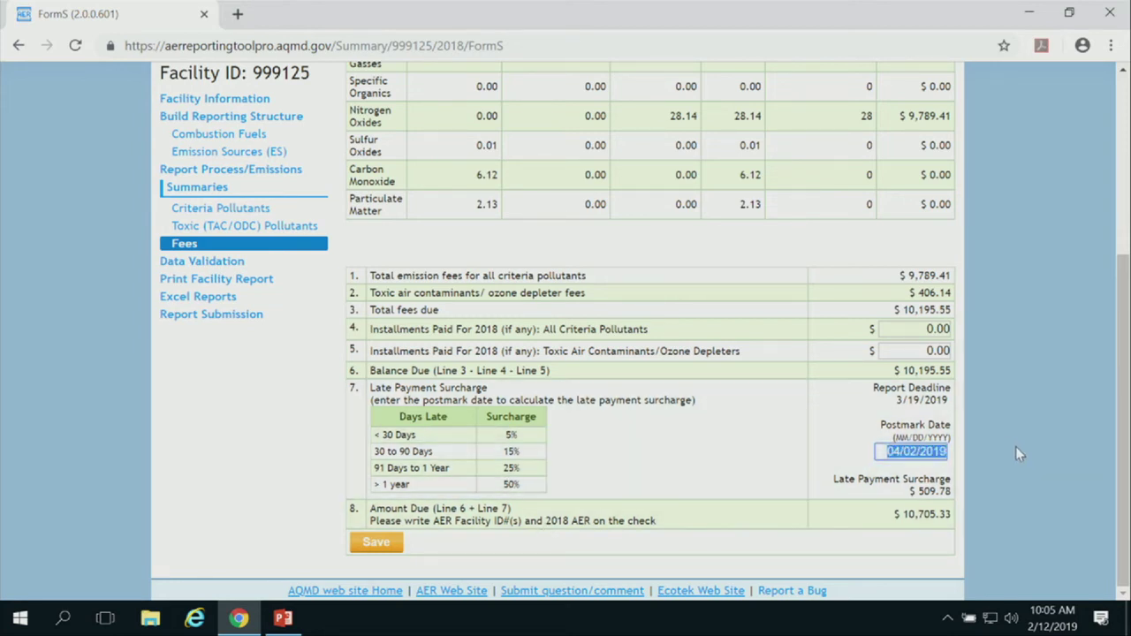
key(BackSpace)
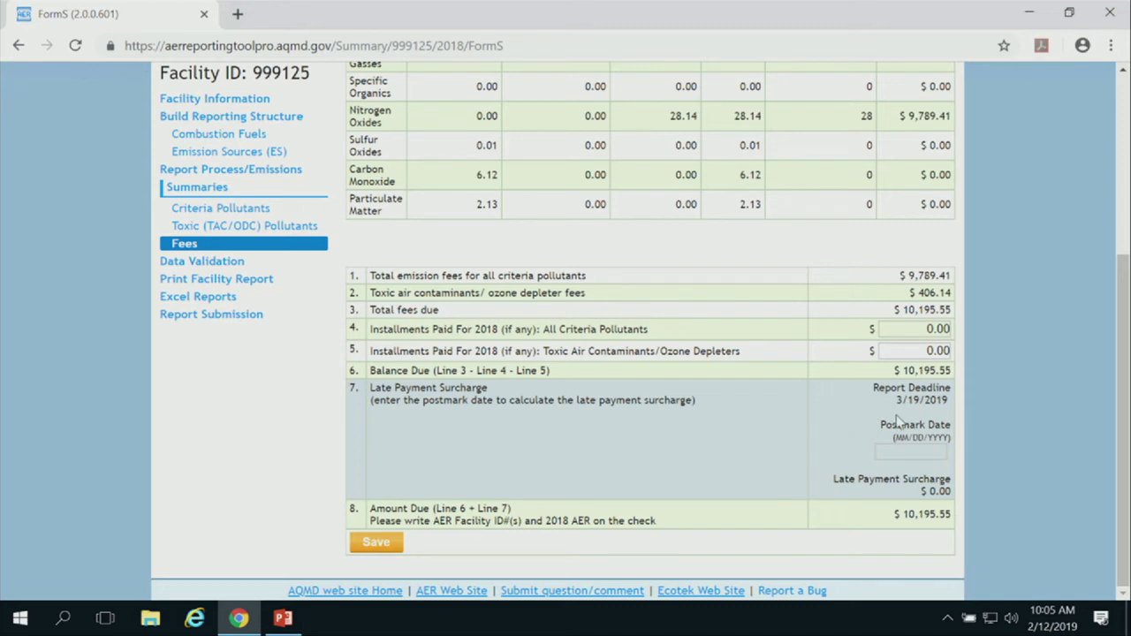
click(891, 458)
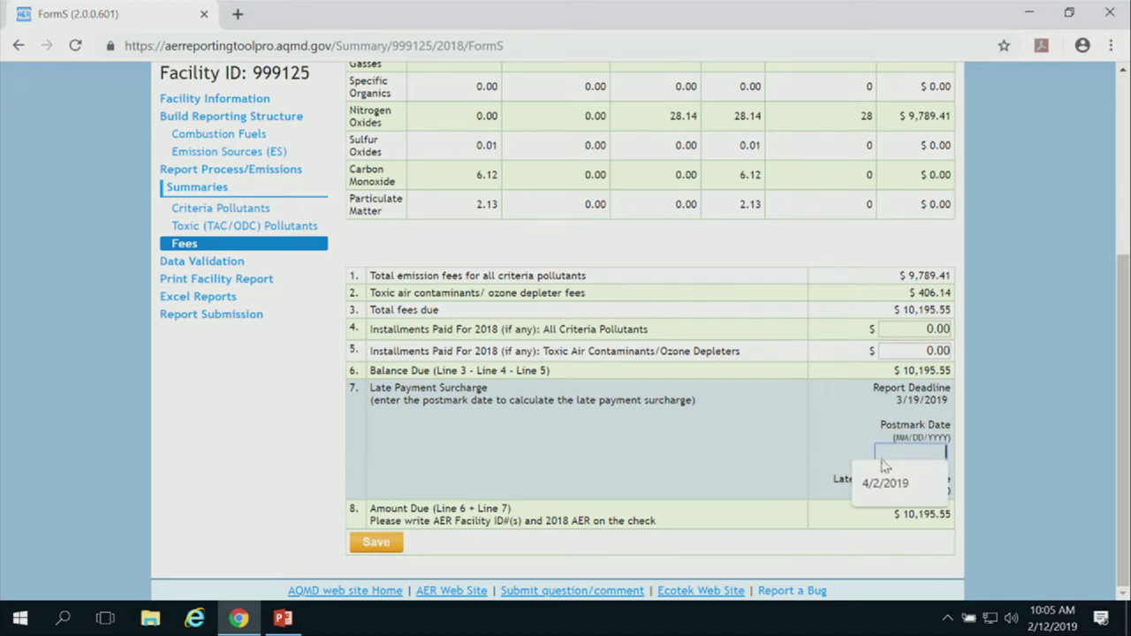
click(815, 444)
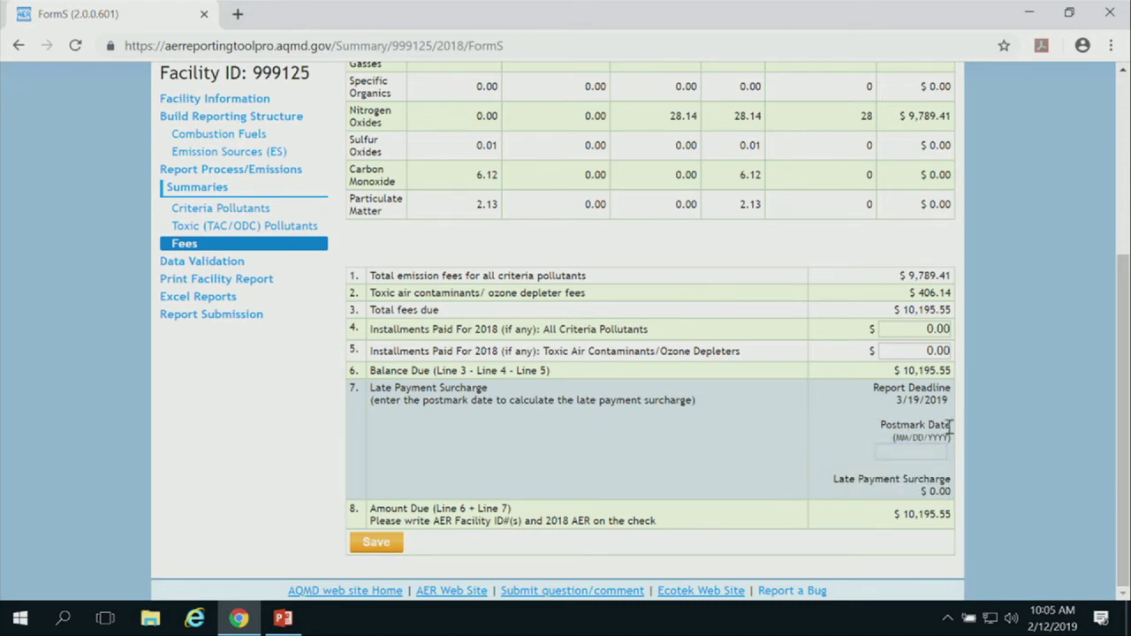
drag(951, 426, 880, 426)
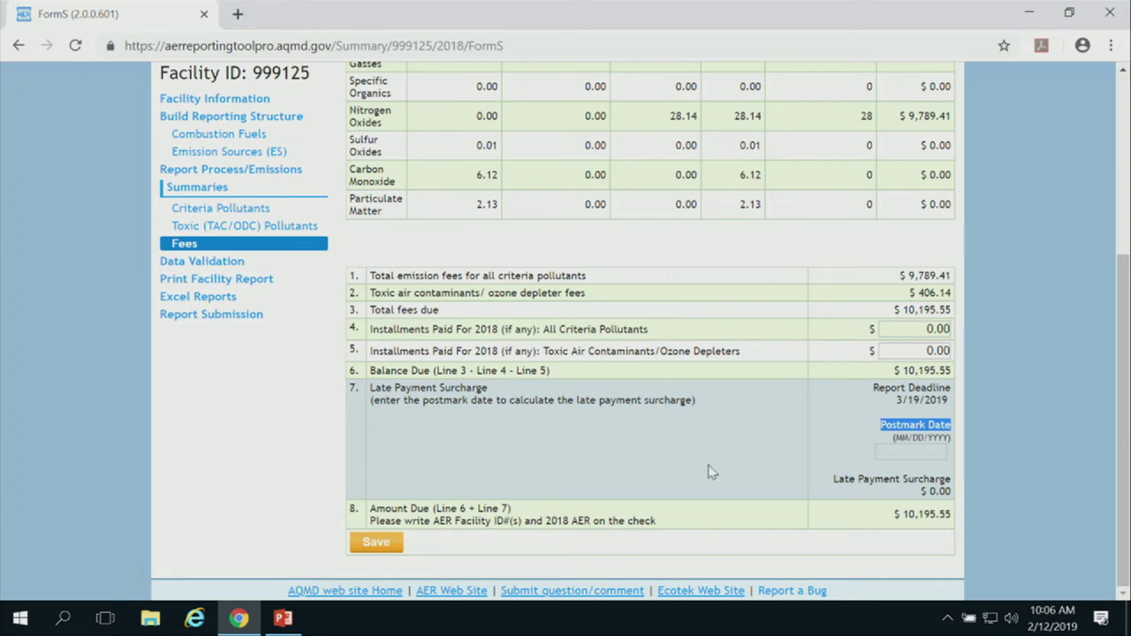
click(879, 453)
click(621, 474)
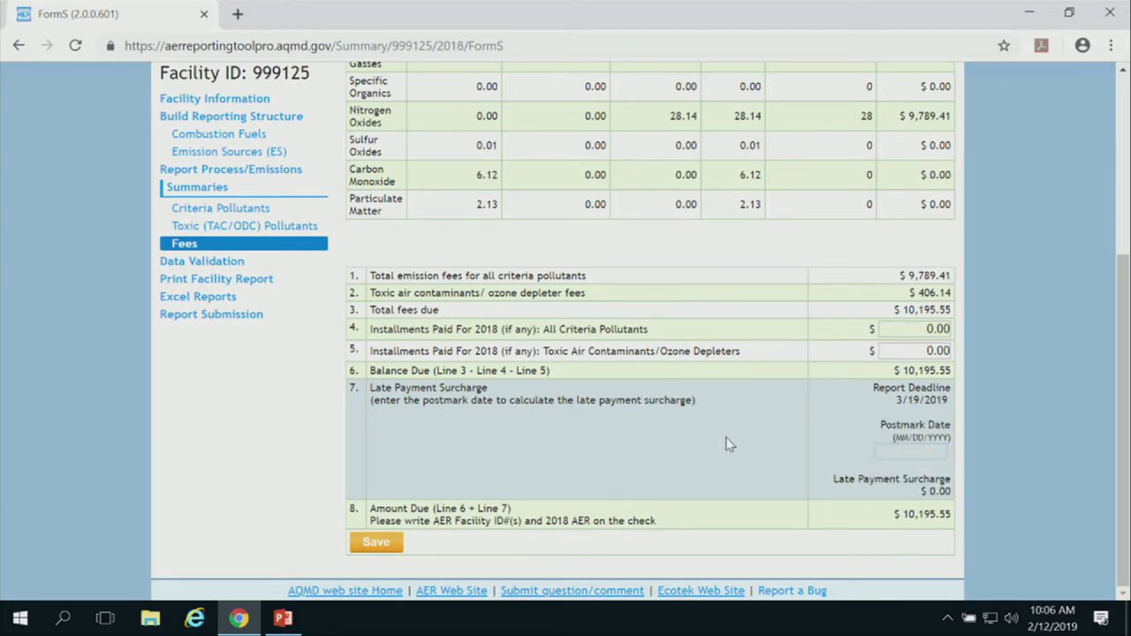
- Enter postmark date 4/2/2019, giving $10,705.33 amount due, and save the fees form
click(886, 451)
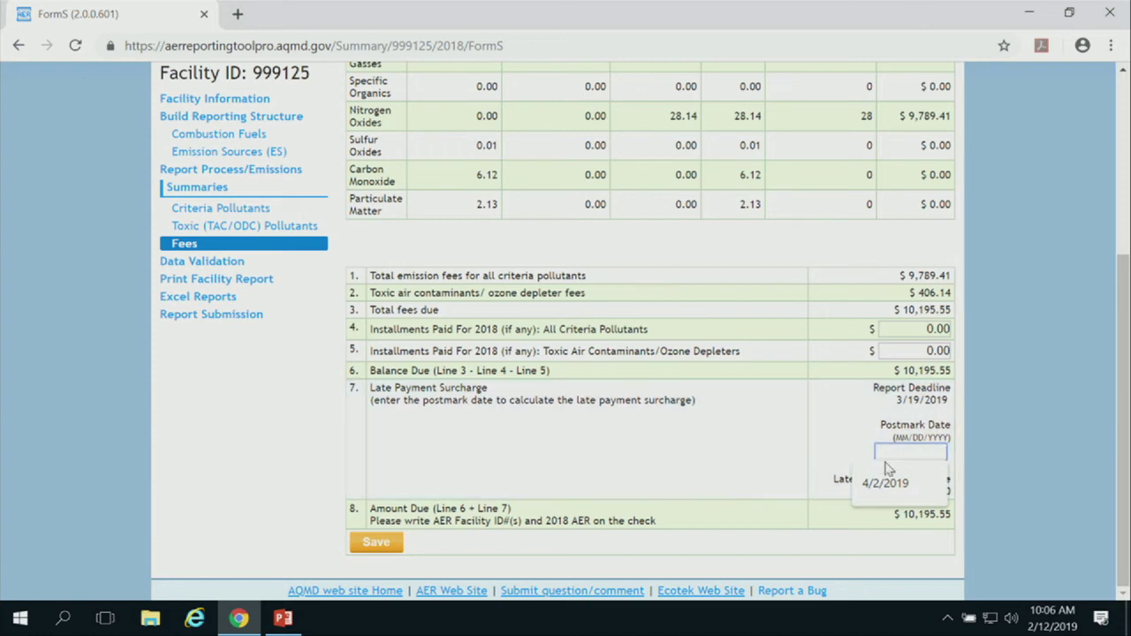
text(4/2/2019)
click(889, 486)
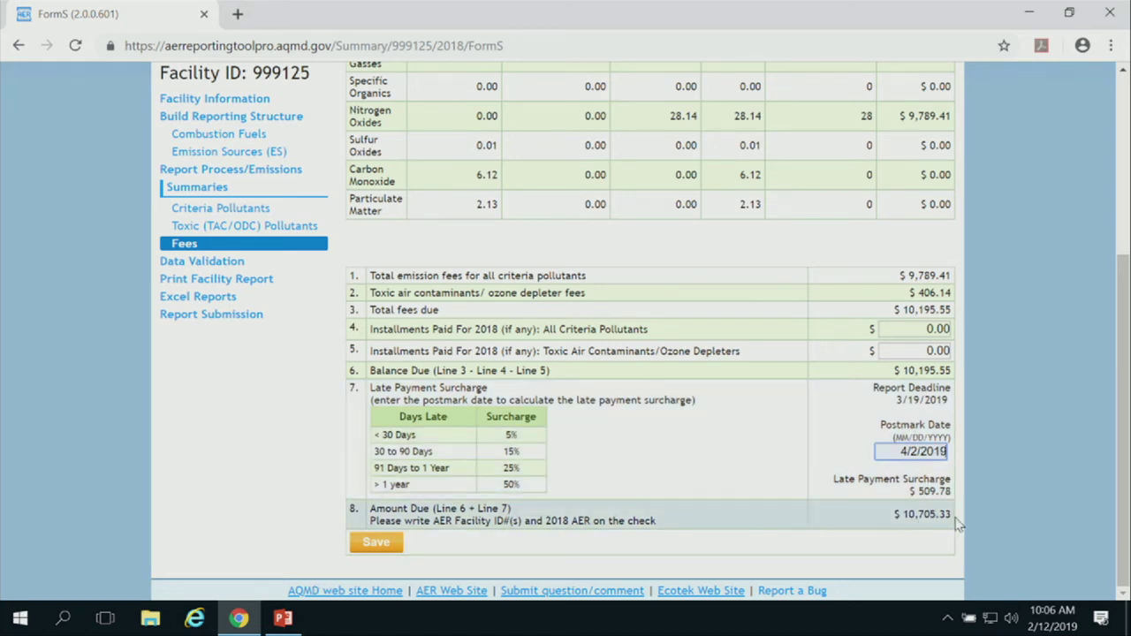
drag(946, 515, 517, 555)
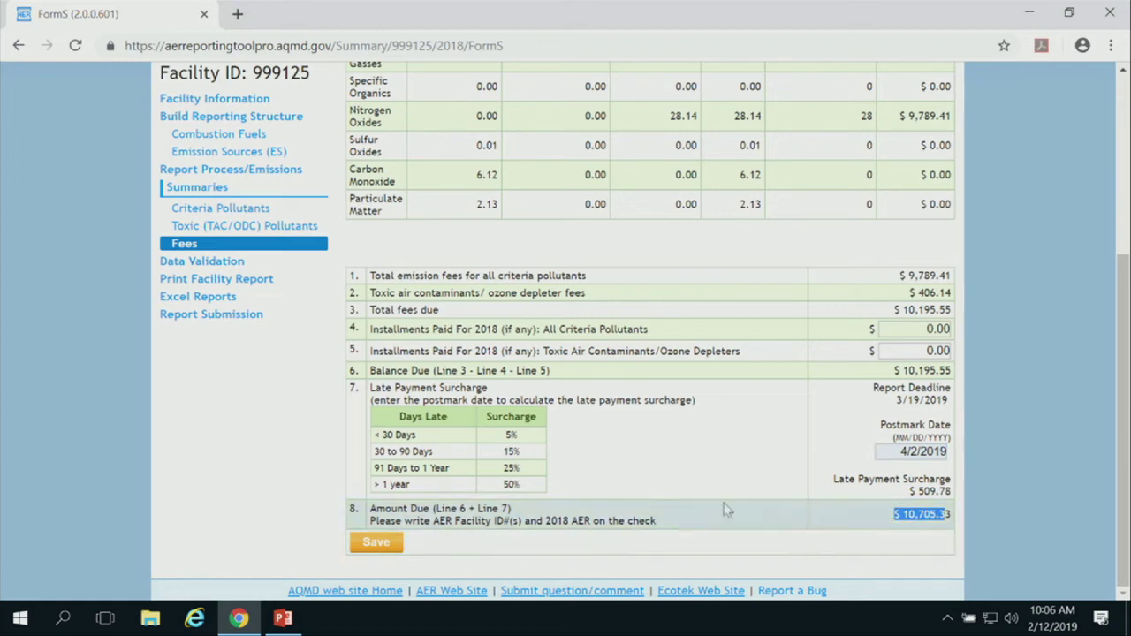
click(376, 543)
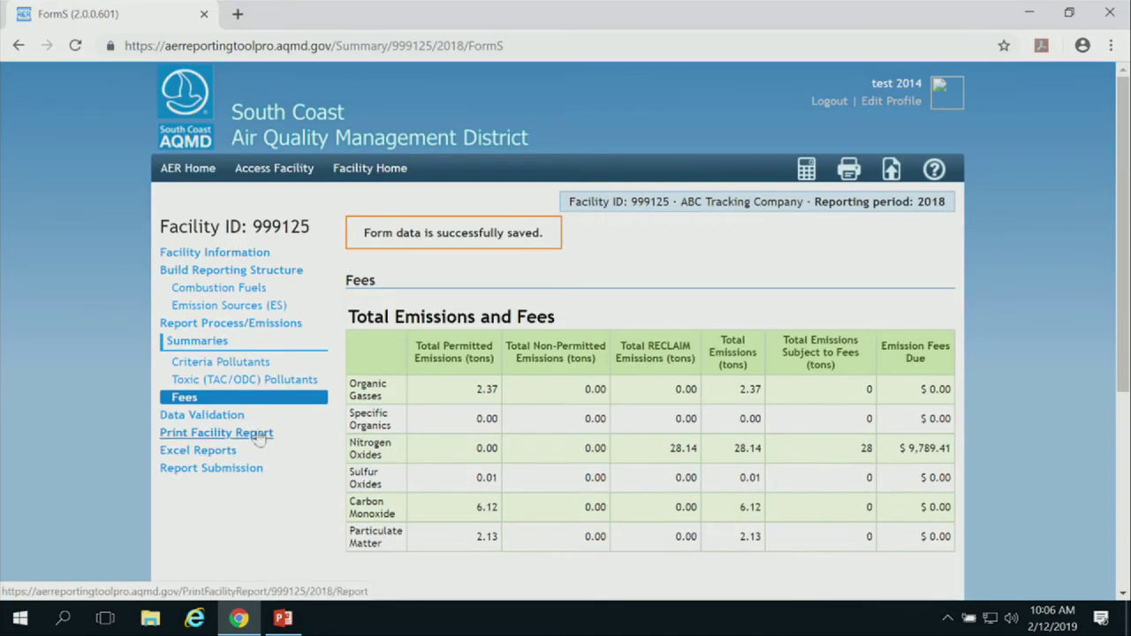
- Check data validation, then confirm the Report Submission page shows 0 errors and 1 warning
click(212, 416)
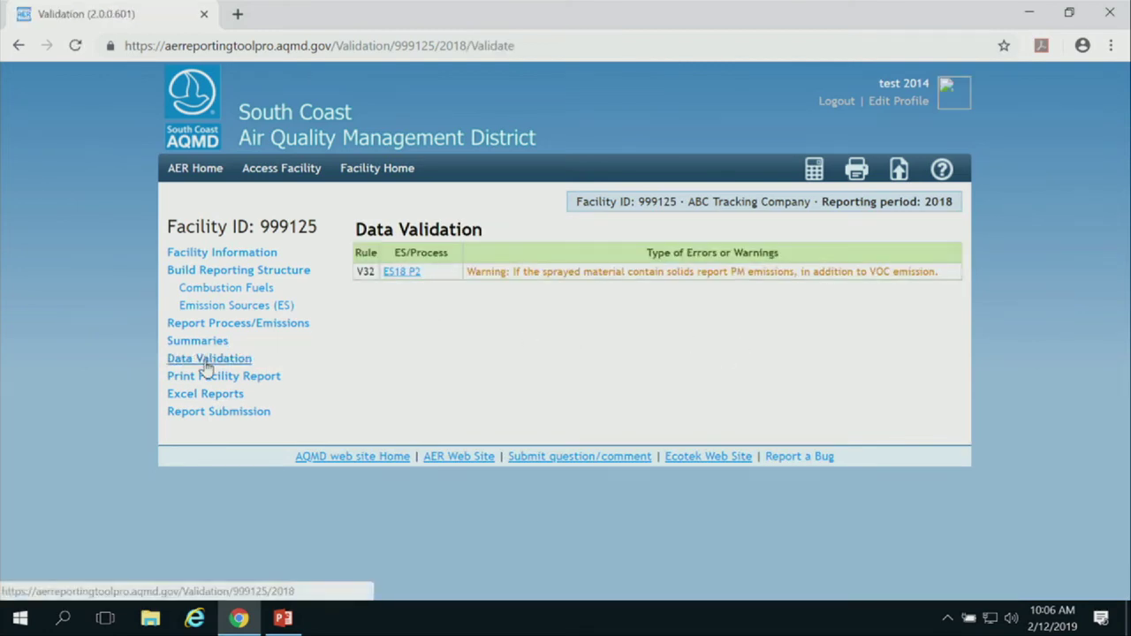
click(205, 415)
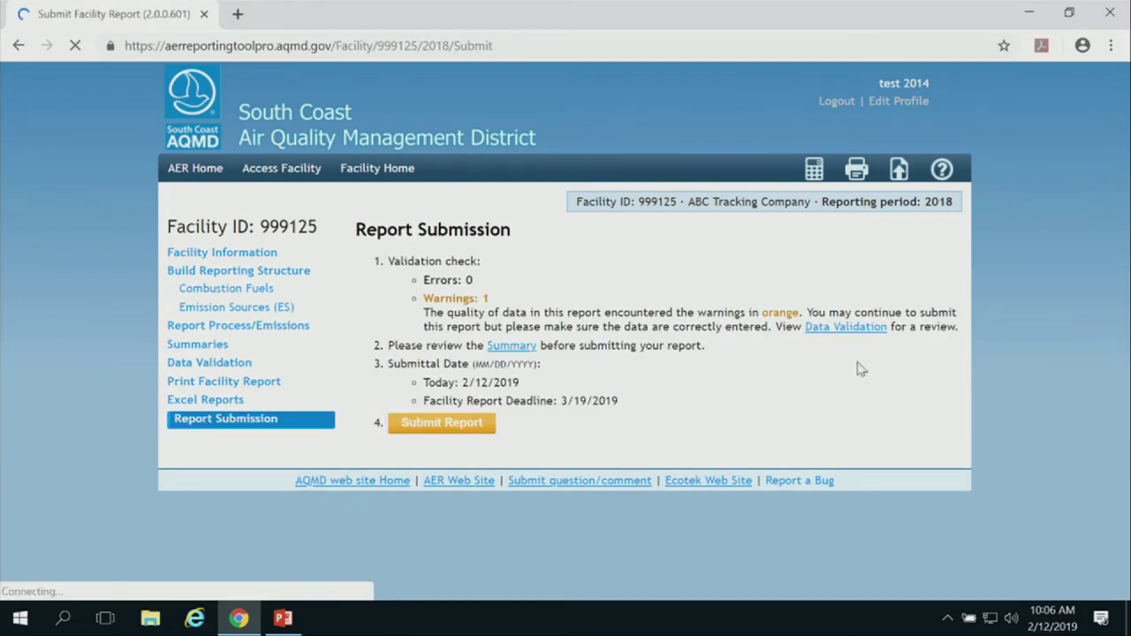
double_click(470, 280)
double_click(486, 298)
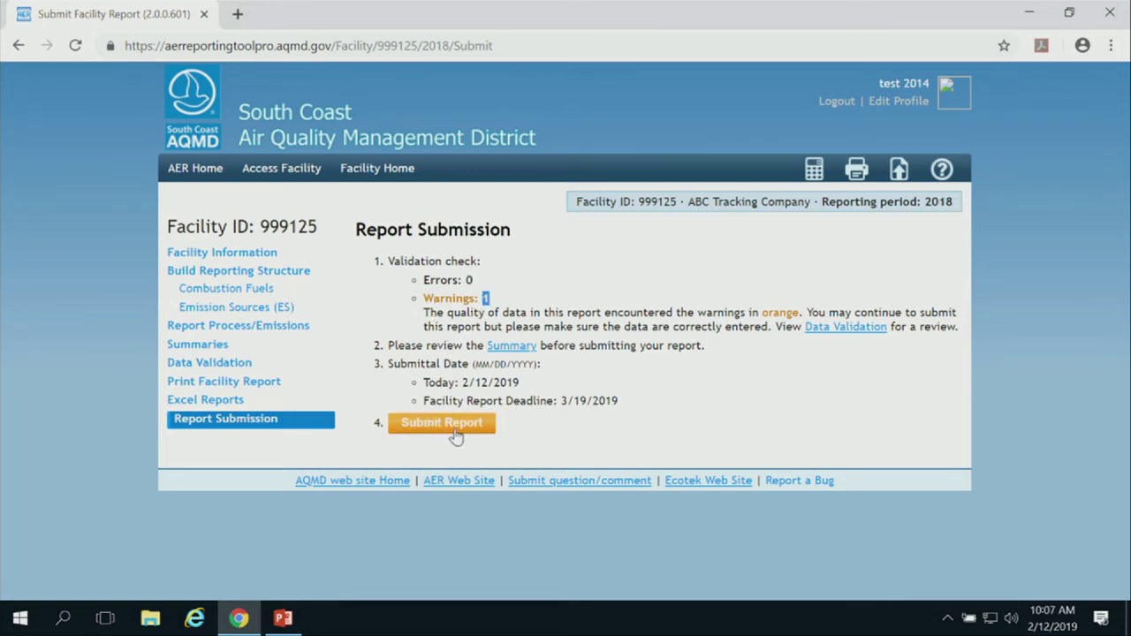
double_click(469, 280)
- Print the full AER Report with all sections to PDF and open Summary (1).pdf
click(193, 389)
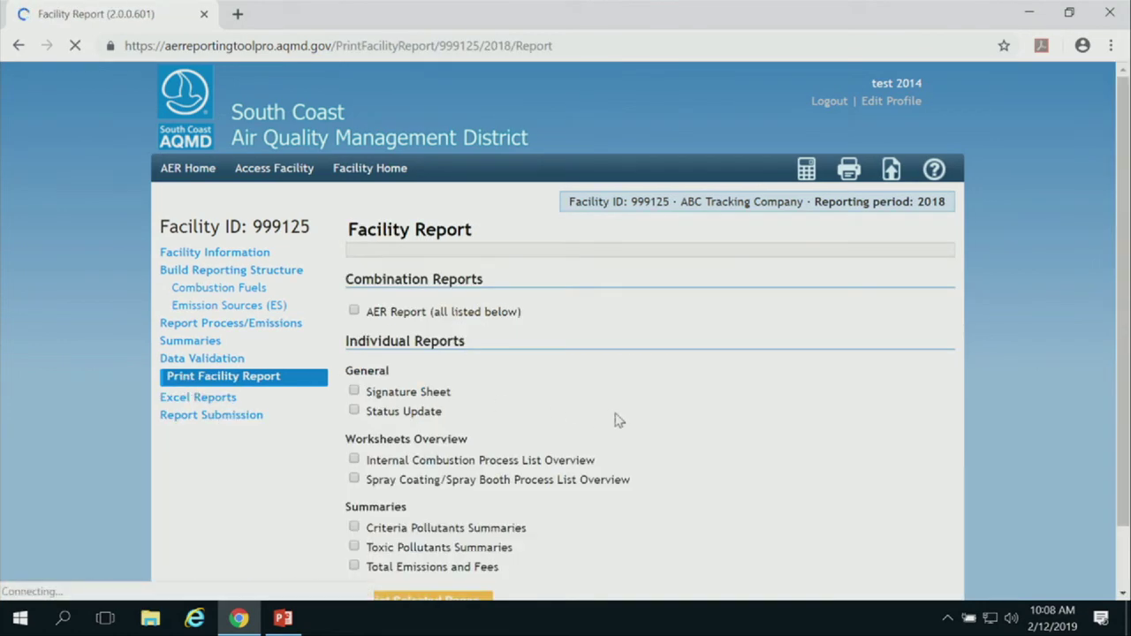
scroll(613, 419, down, 2)
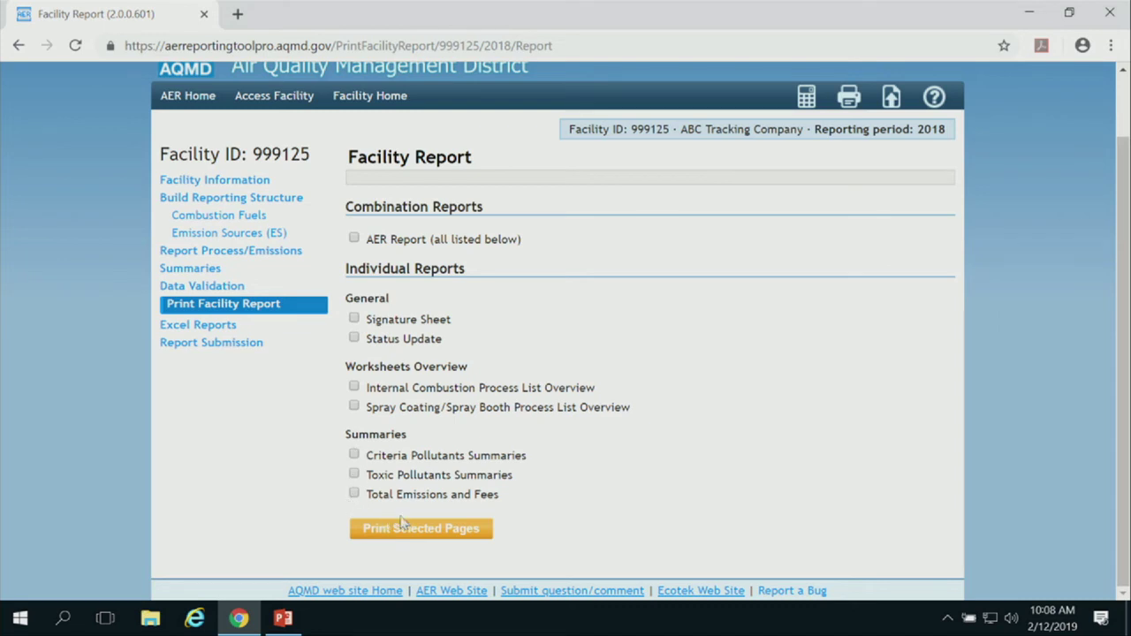
click(353, 239)
click(397, 529)
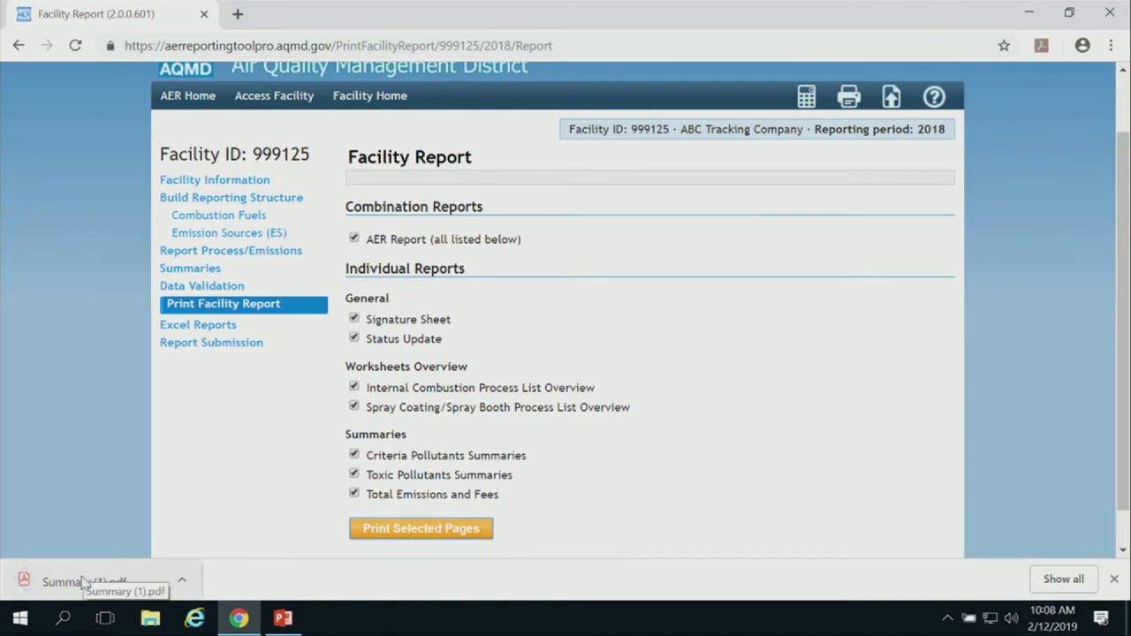
click(114, 598)
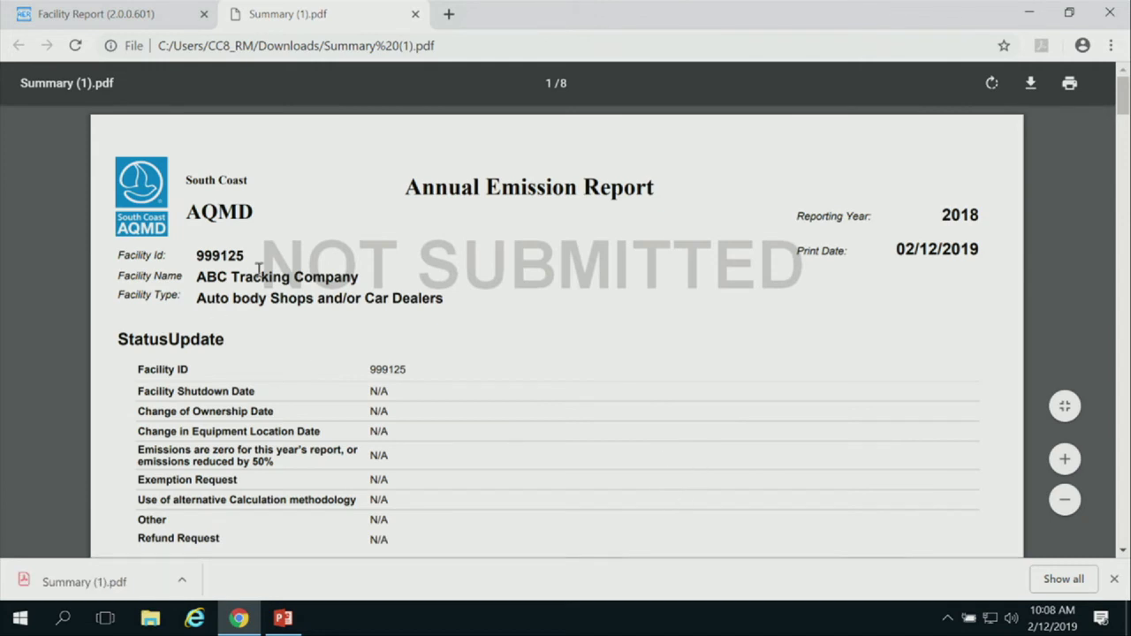
- Dismiss the download notice and return to the Facility Report page
click(292, 300)
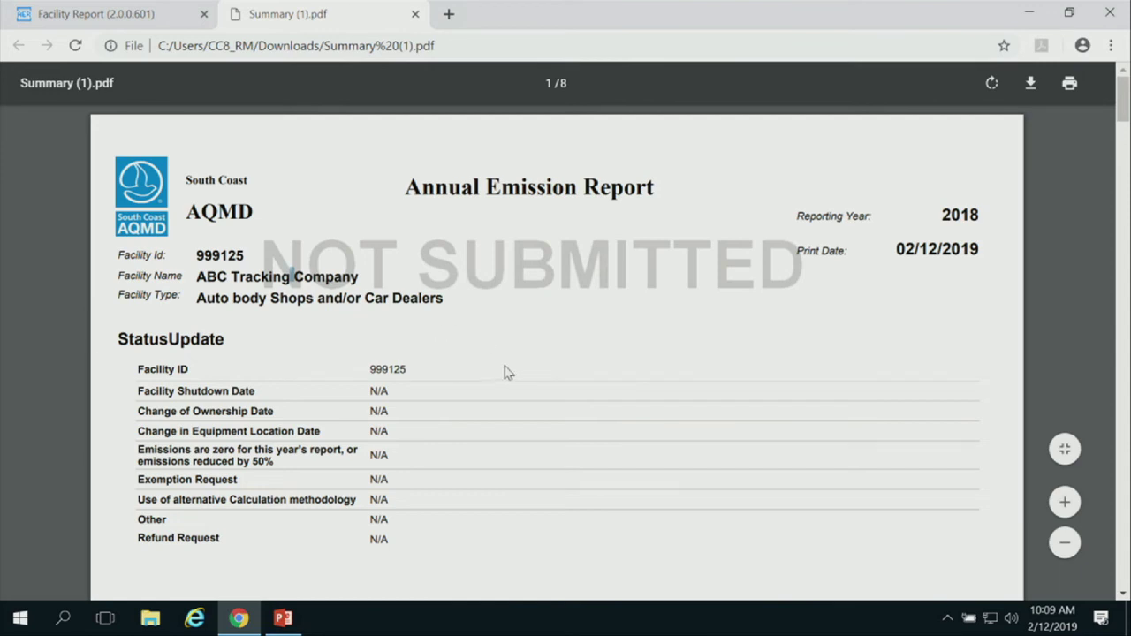
click(130, 18)
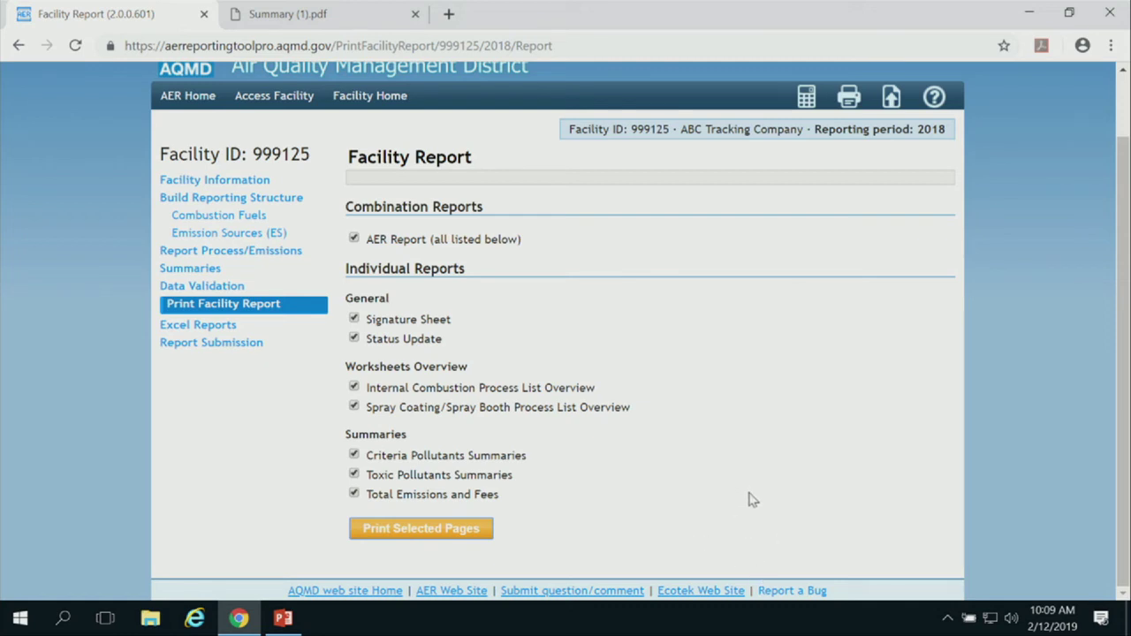
- Choose SCAQMD Admin slate.pptx as the new supporting document on the upload page
click(891, 104)
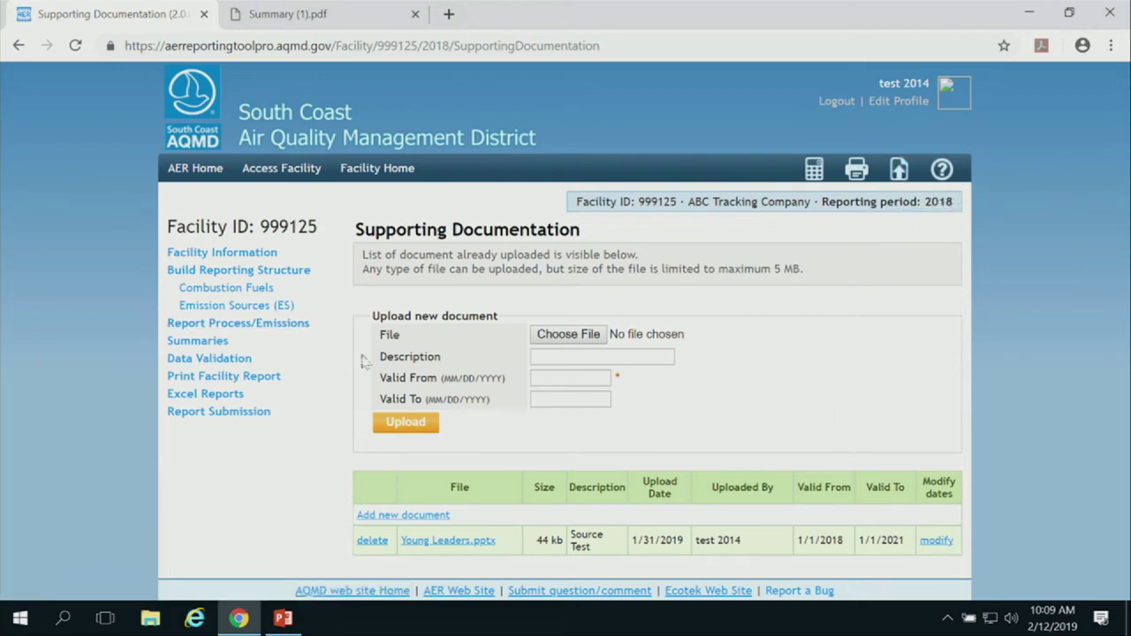
click(570, 341)
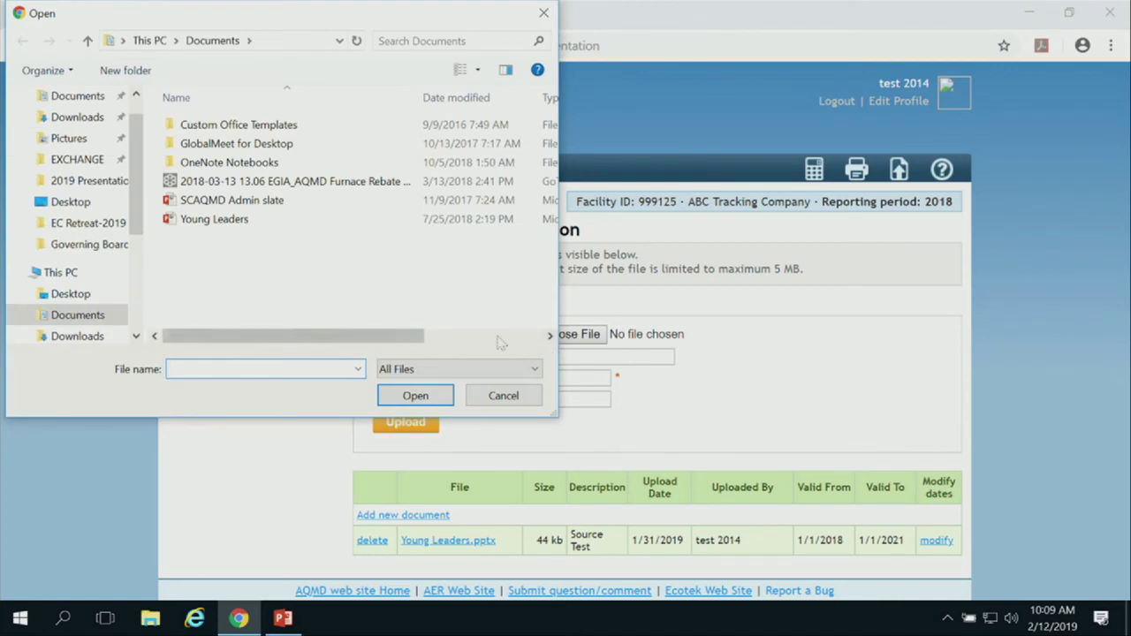
click(217, 203)
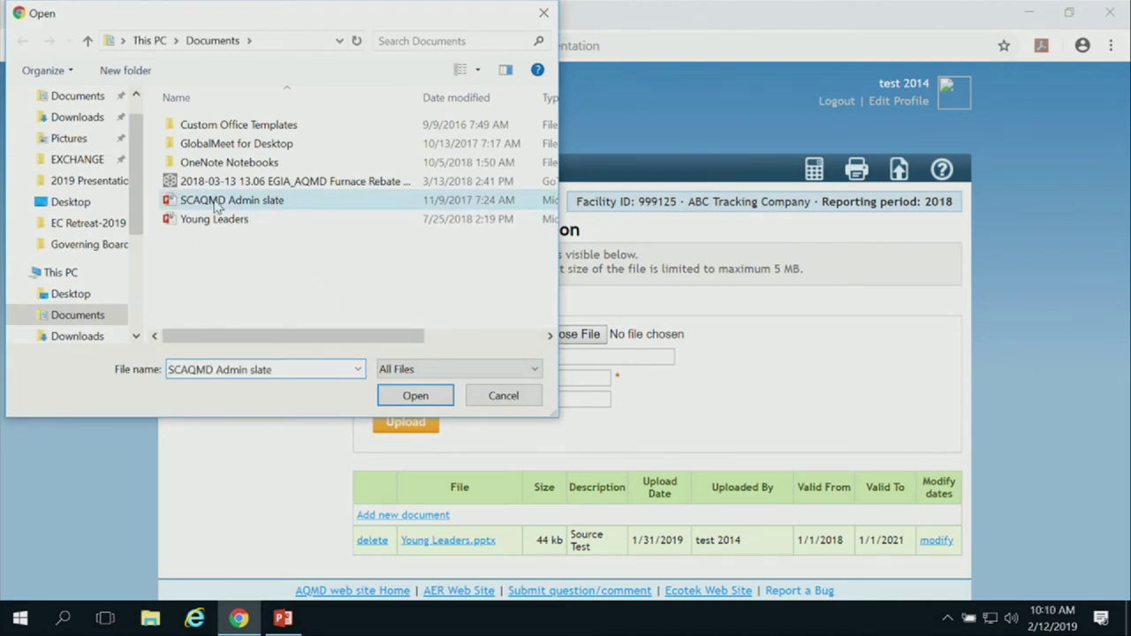
click(415, 400)
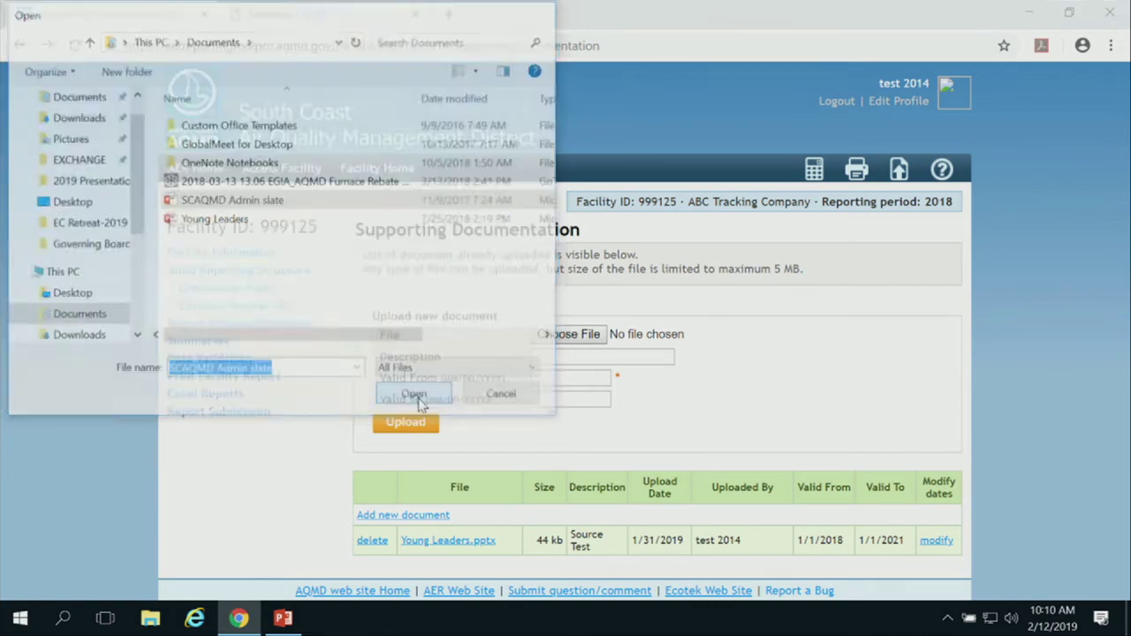
click(651, 353)
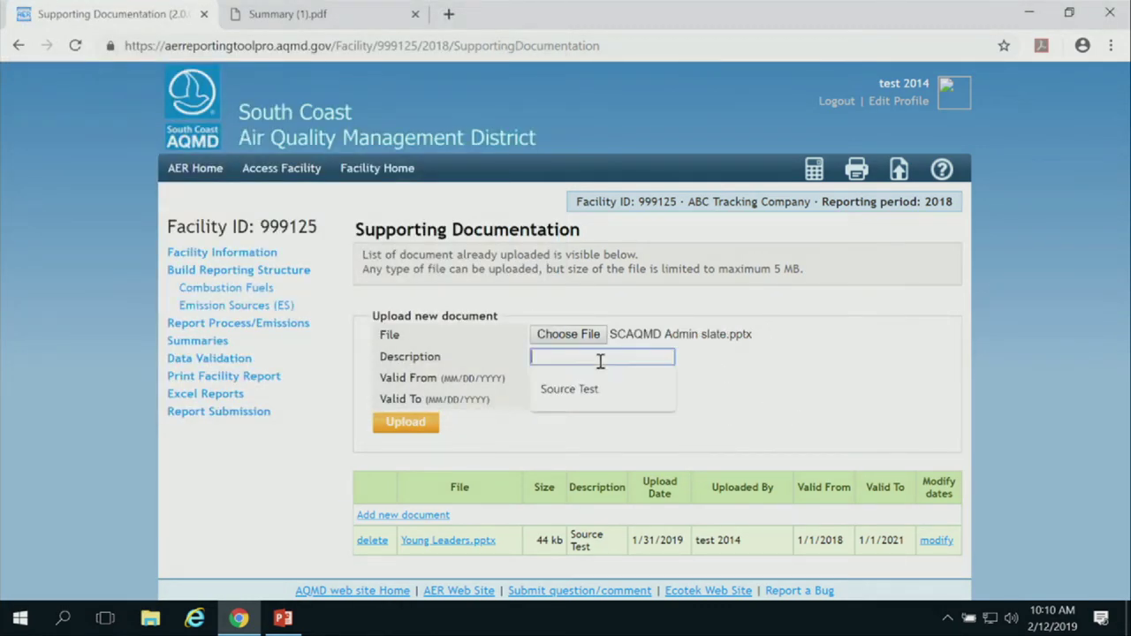
- Enter the document description 'SDS For Primer'
click(784, 361)
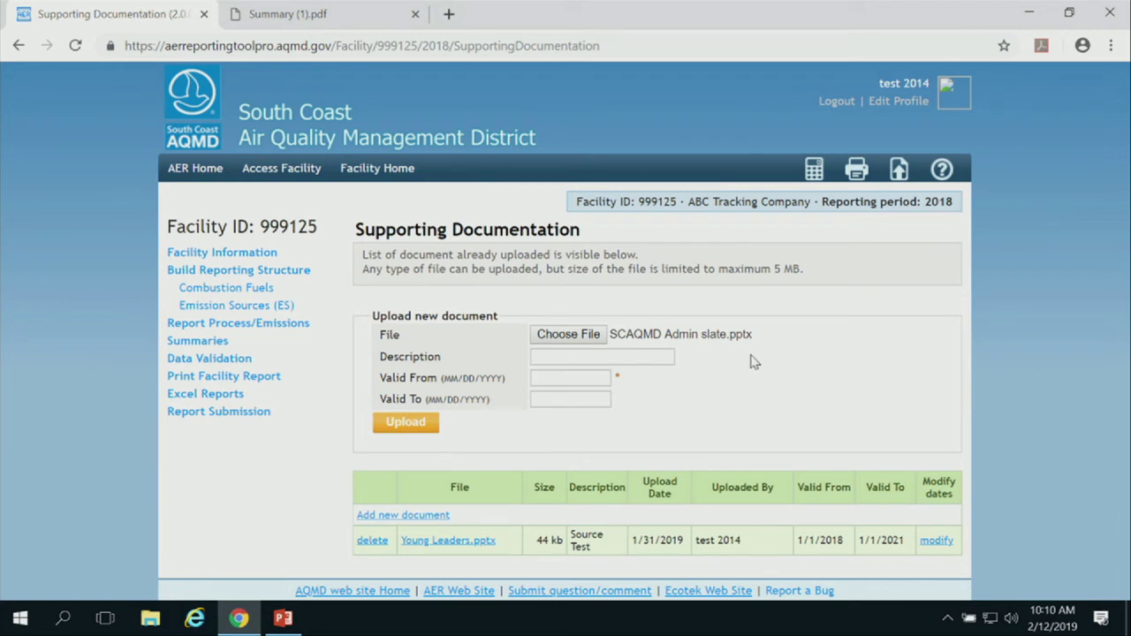
click(558, 358)
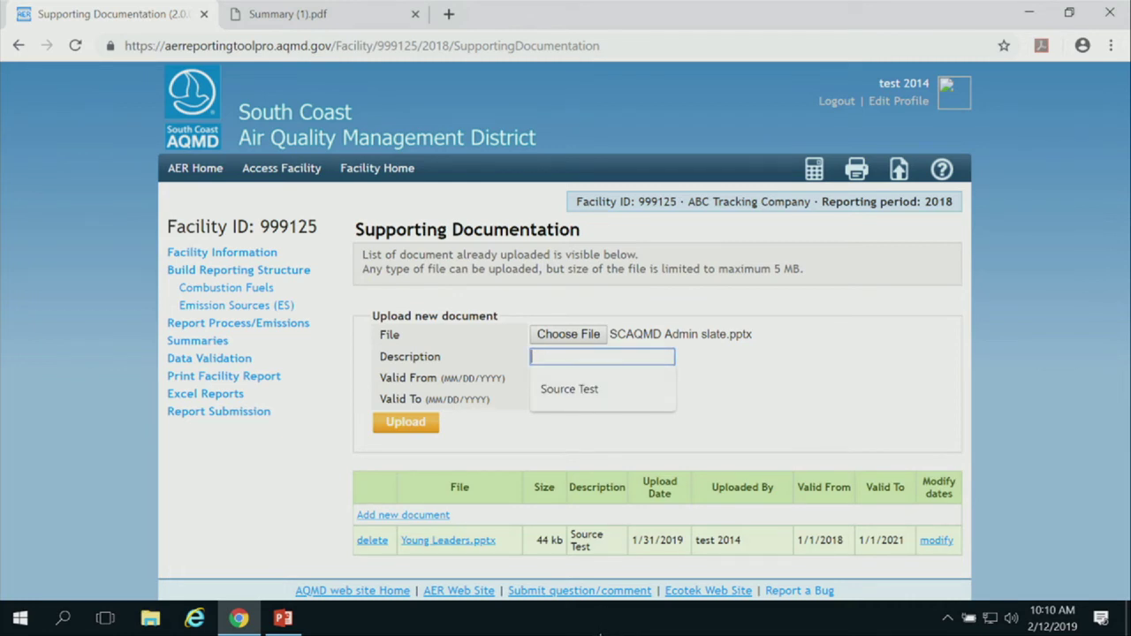
text(SDS)
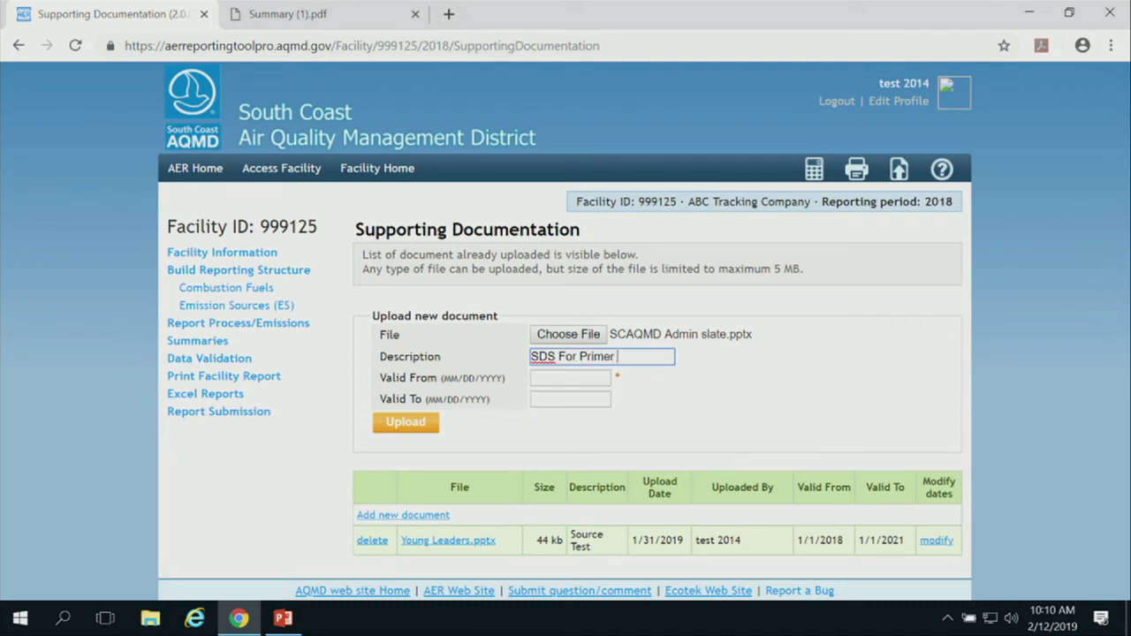
text(For Primer)
- Set the Valid From date to 2/12/2019
click(569, 380)
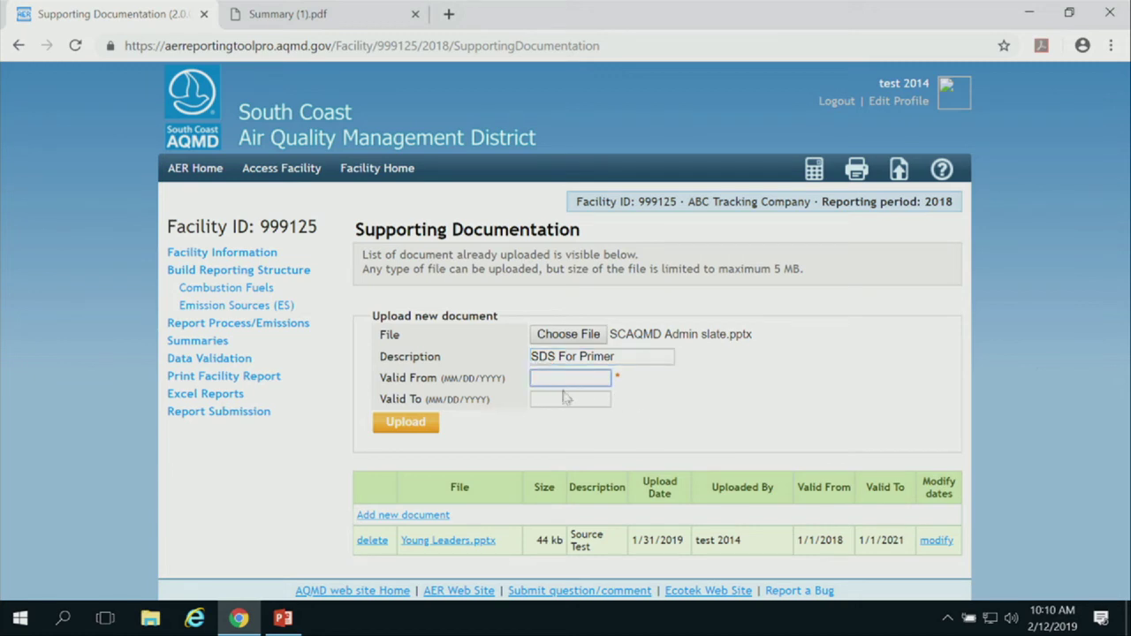
click(382, 380)
drag(382, 380, 498, 406)
click(530, 431)
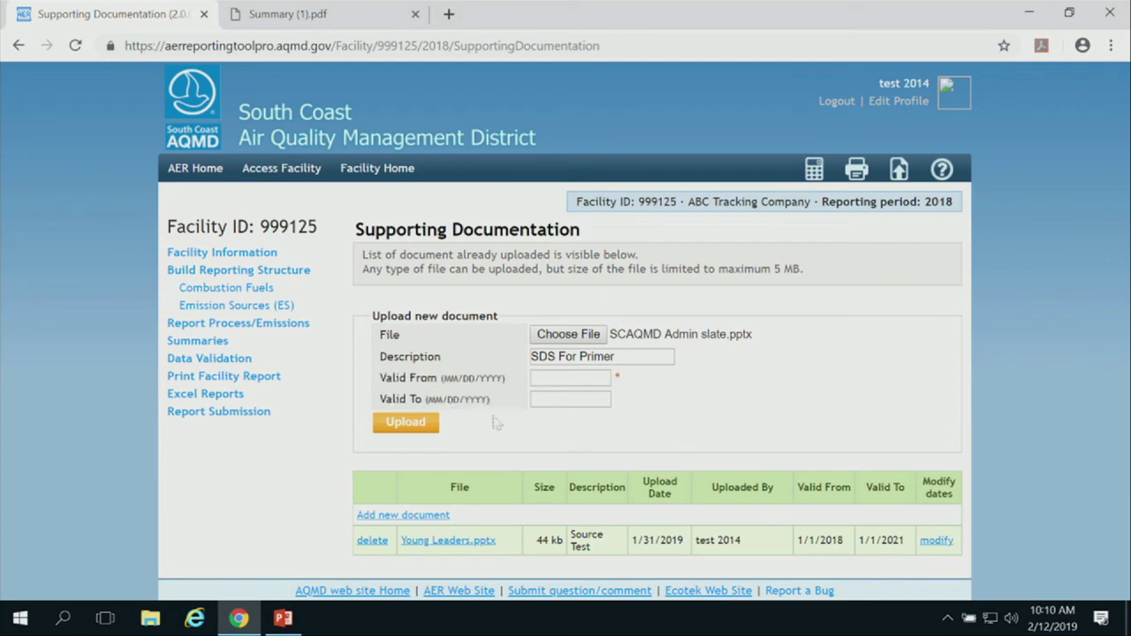
drag(382, 380, 511, 382)
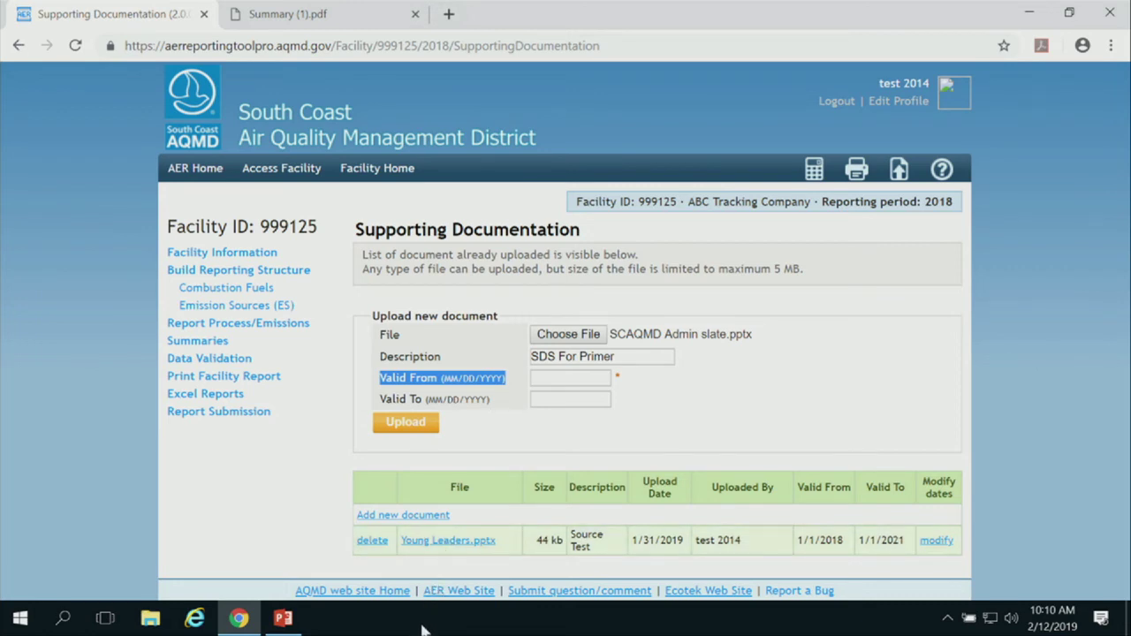
click(547, 378)
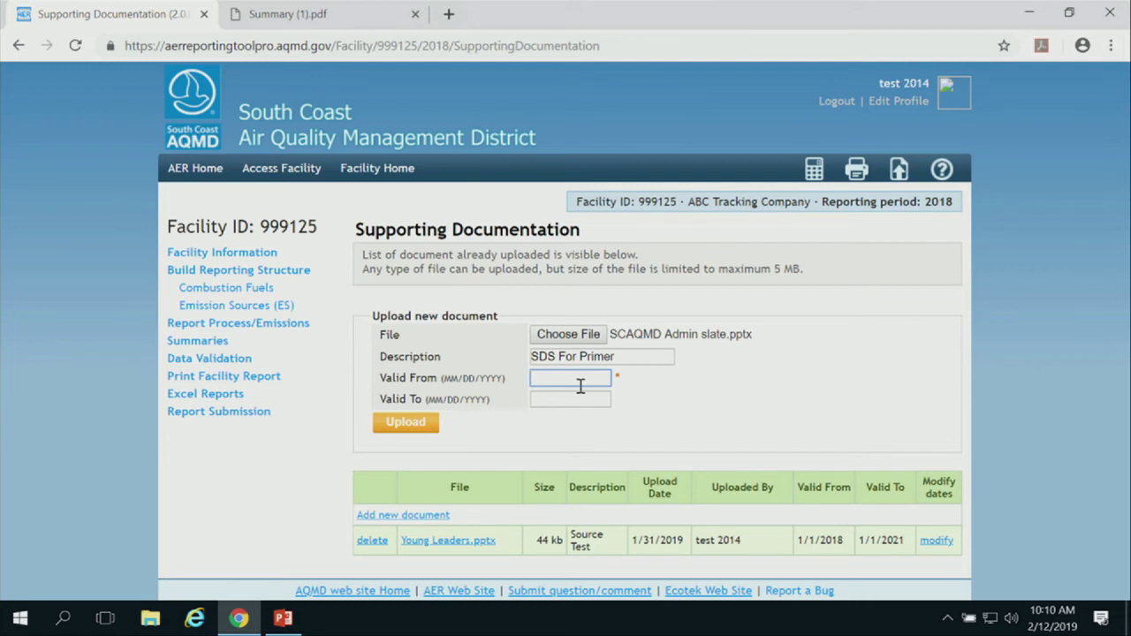
text(1/1/)
key(Delete)
key(Delete)
text(2/12/)
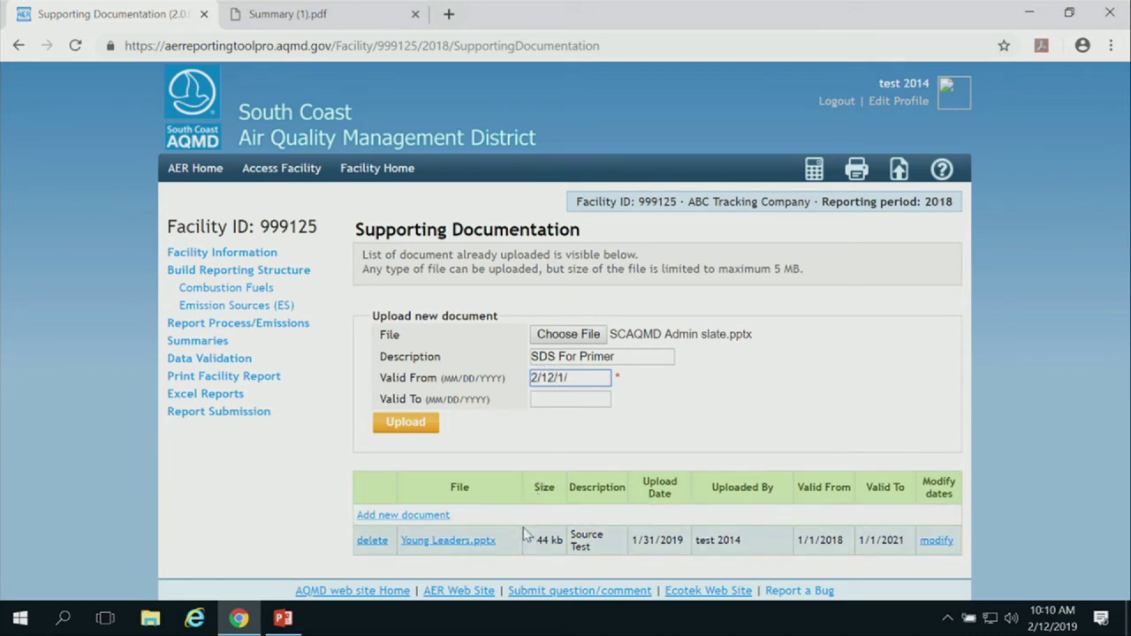
key(End)
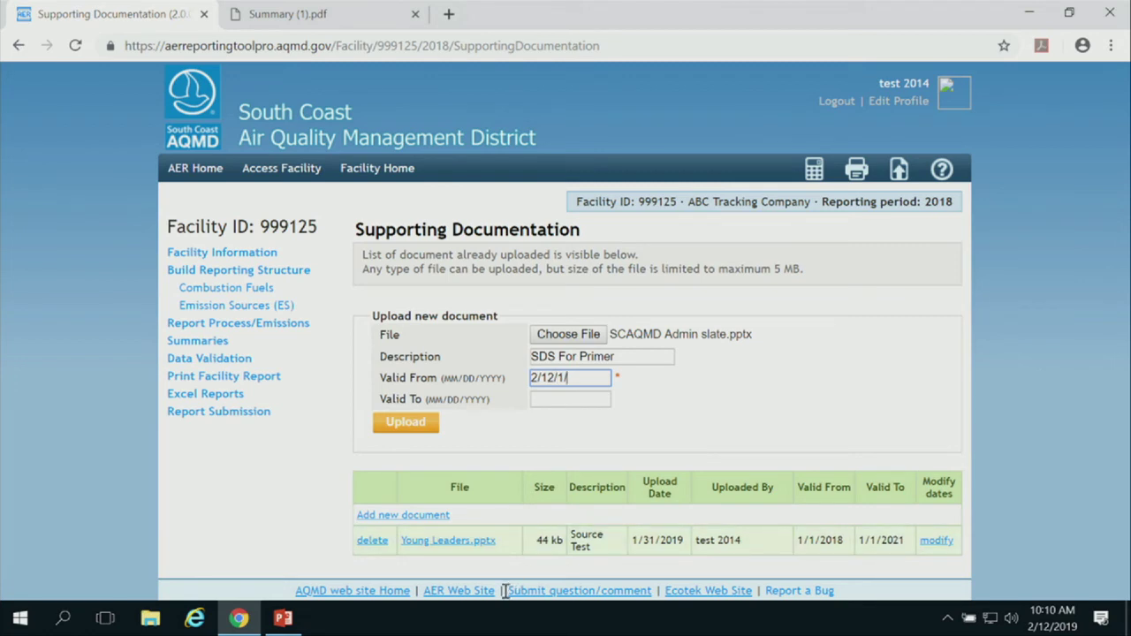
key(BackSpace)
key(BackSpace)
text(2019)
- Leave the Valid To date blank, dismissing its autofill suggestions
click(570, 401)
click(720, 399)
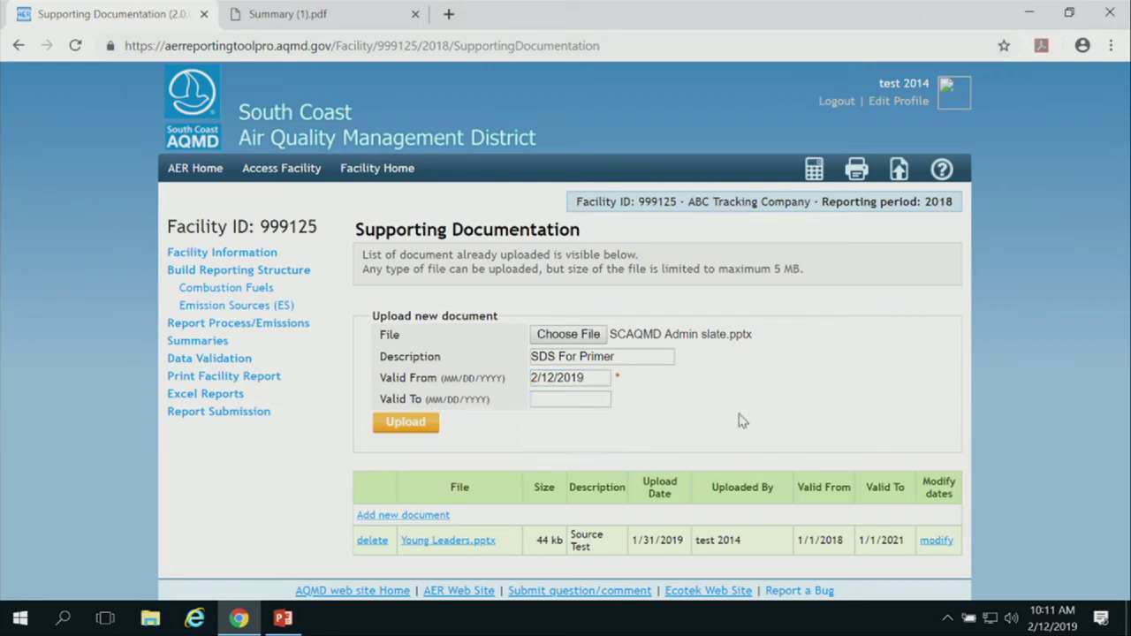
double_click(618, 380)
click(548, 378)
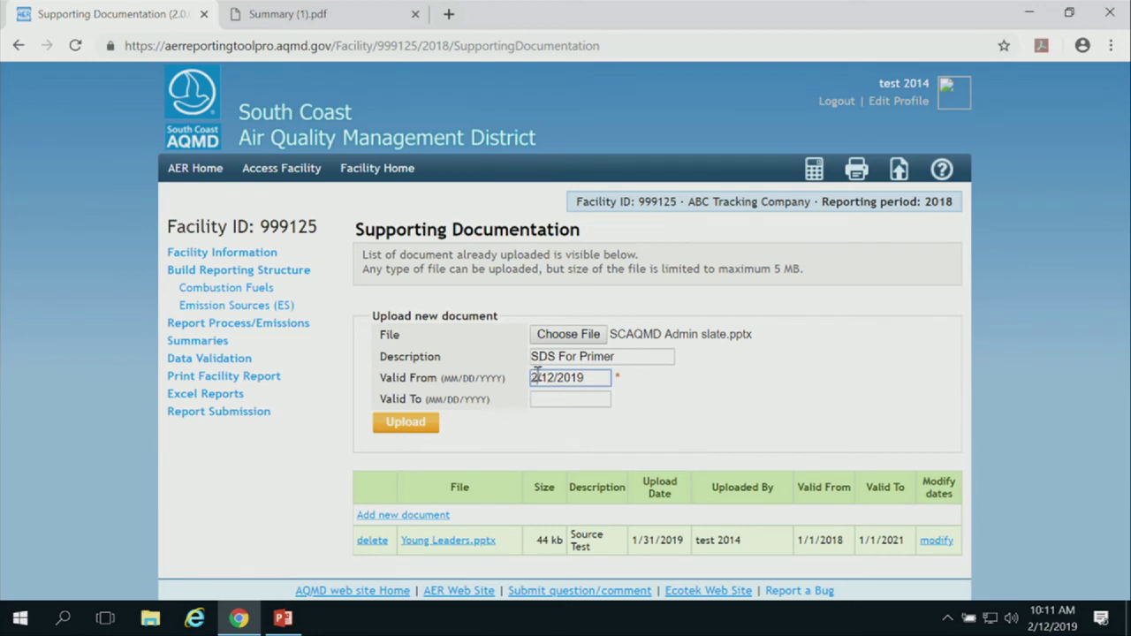
click(593, 402)
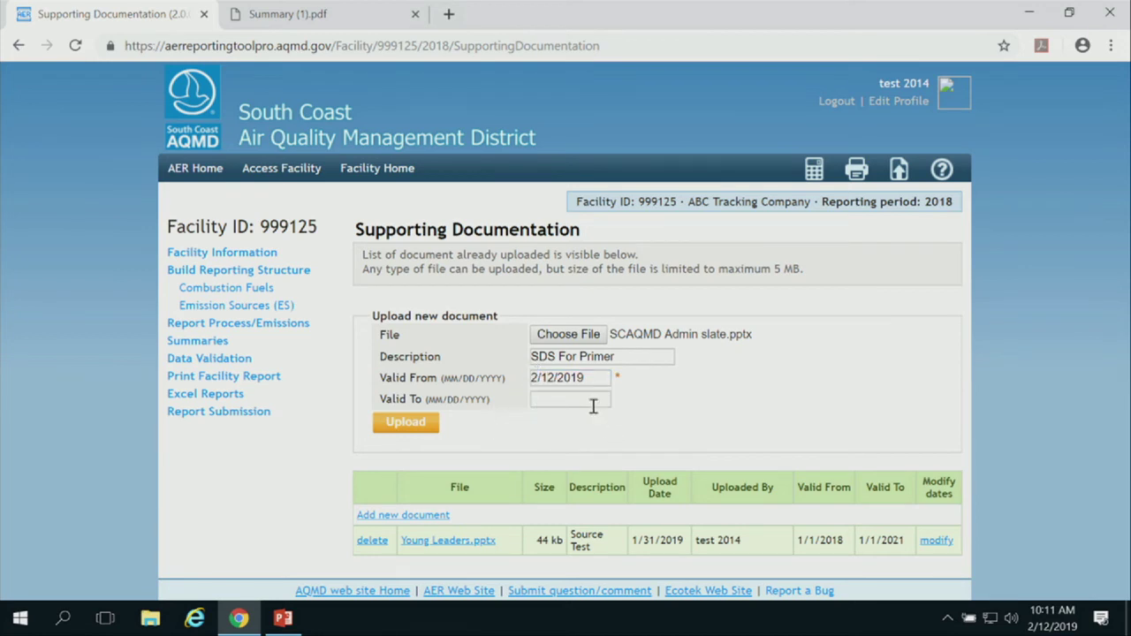
click(669, 404)
click(583, 403)
click(687, 413)
- Confirm the Valid To date stays empty
click(551, 400)
click(694, 412)
click(547, 402)
- Change the Valid From month so the date reads 1/12/2019 instead of 2/12/2019
click(542, 377)
drag(587, 380, 511, 389)
click(536, 376)
key(BackSpace)
text(1)
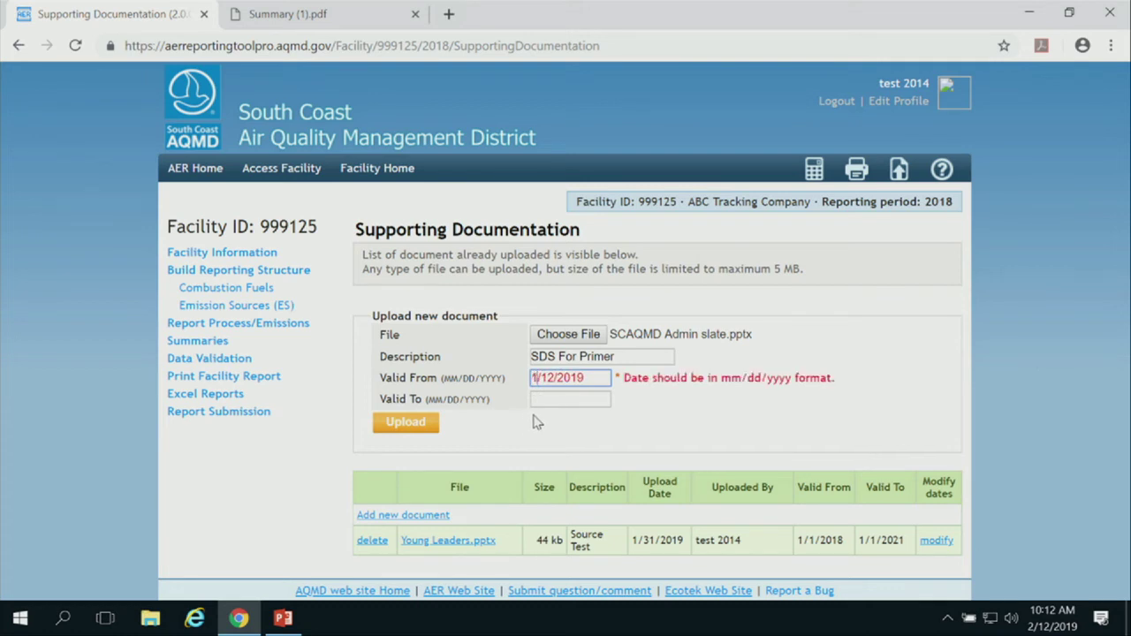
click(580, 398)
click(580, 378)
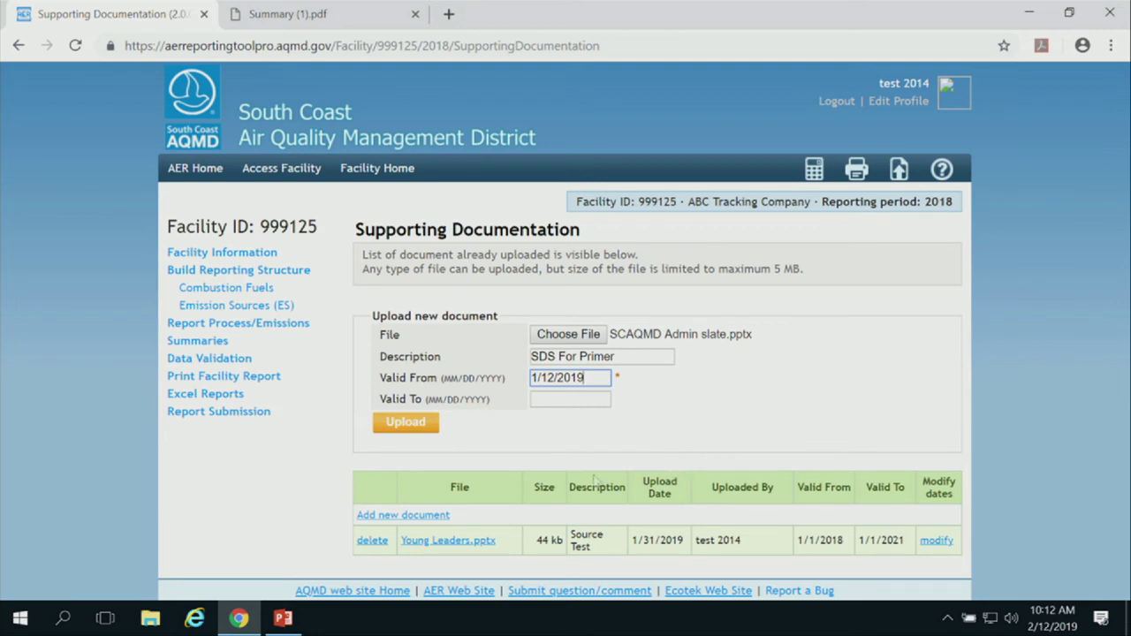
- Upload the SDS For Primer document and confirm it uploaded, noting the 5 MB limit
click(380, 420)
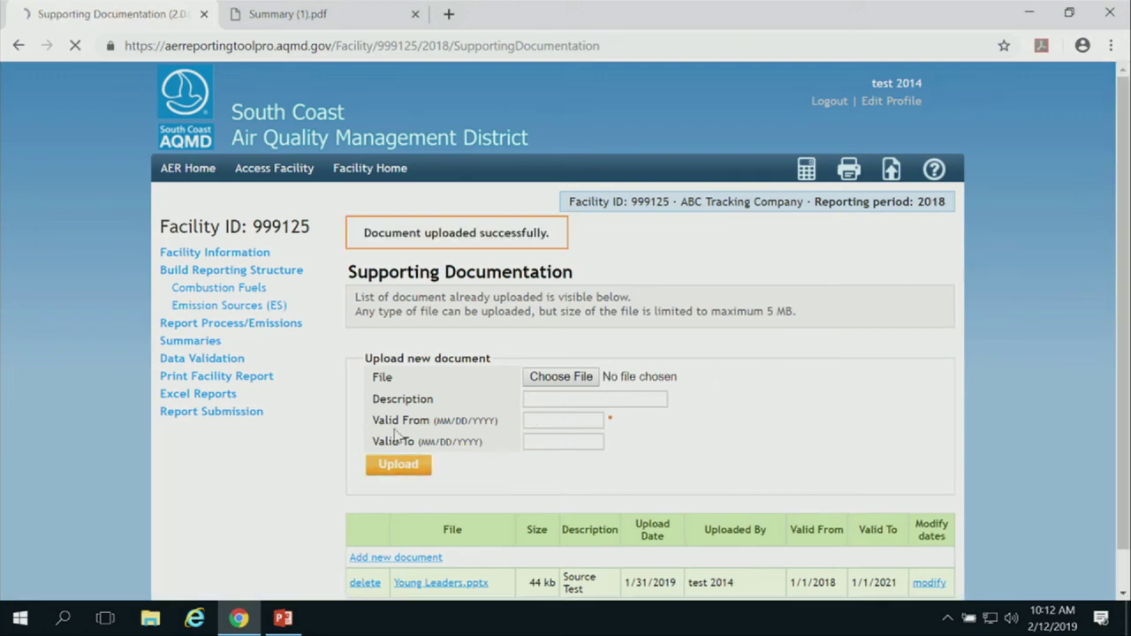
scroll(679, 412, down, 1)
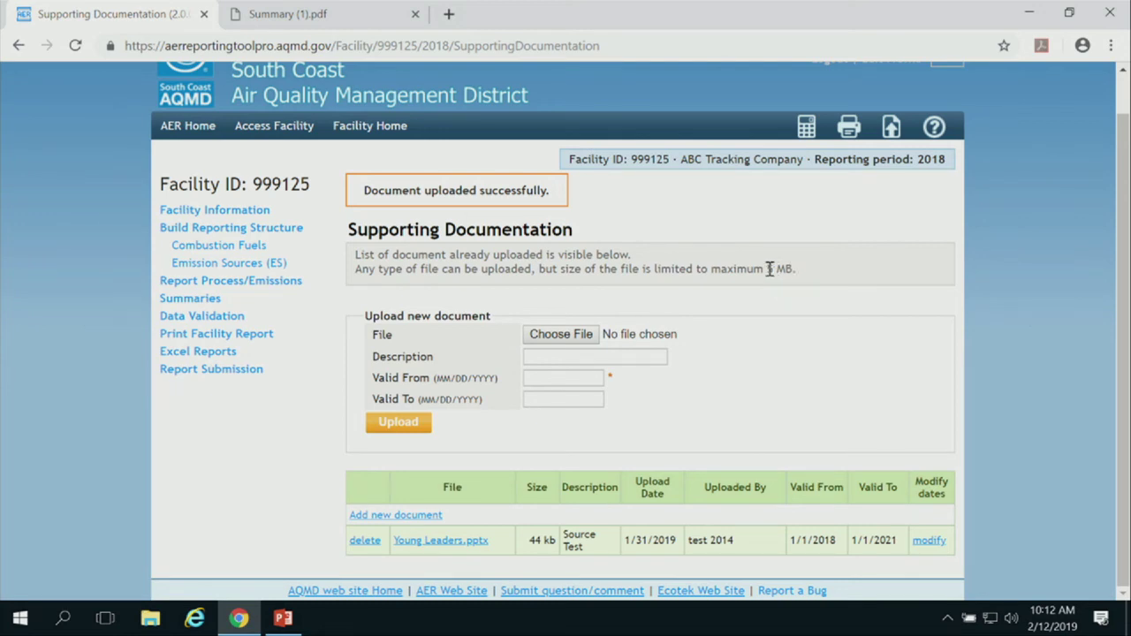
drag(766, 269, 794, 270)
- Switch to the workshop presentation in PowerPoint and show the What is New This Year? slide
click(283, 619)
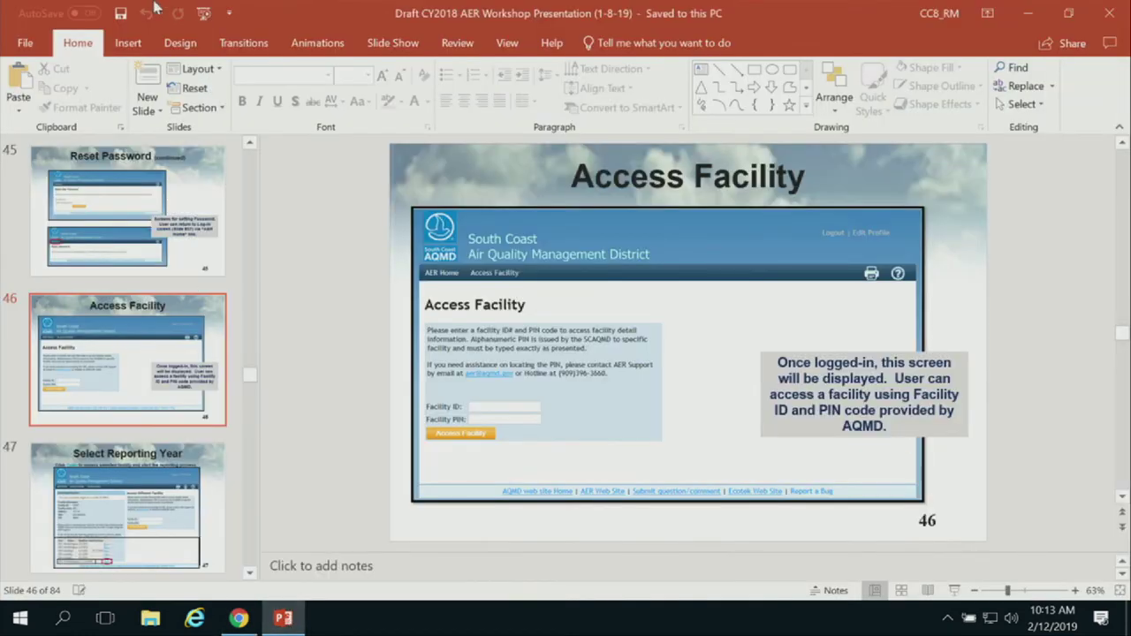
drag(251, 374, 247, 229)
click(146, 198)
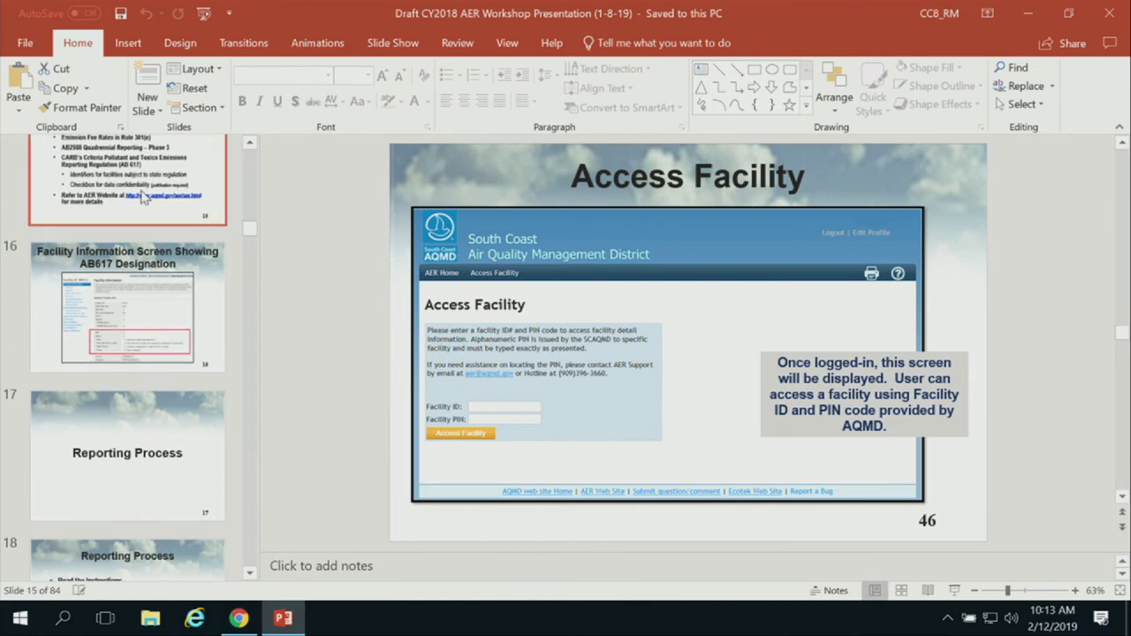